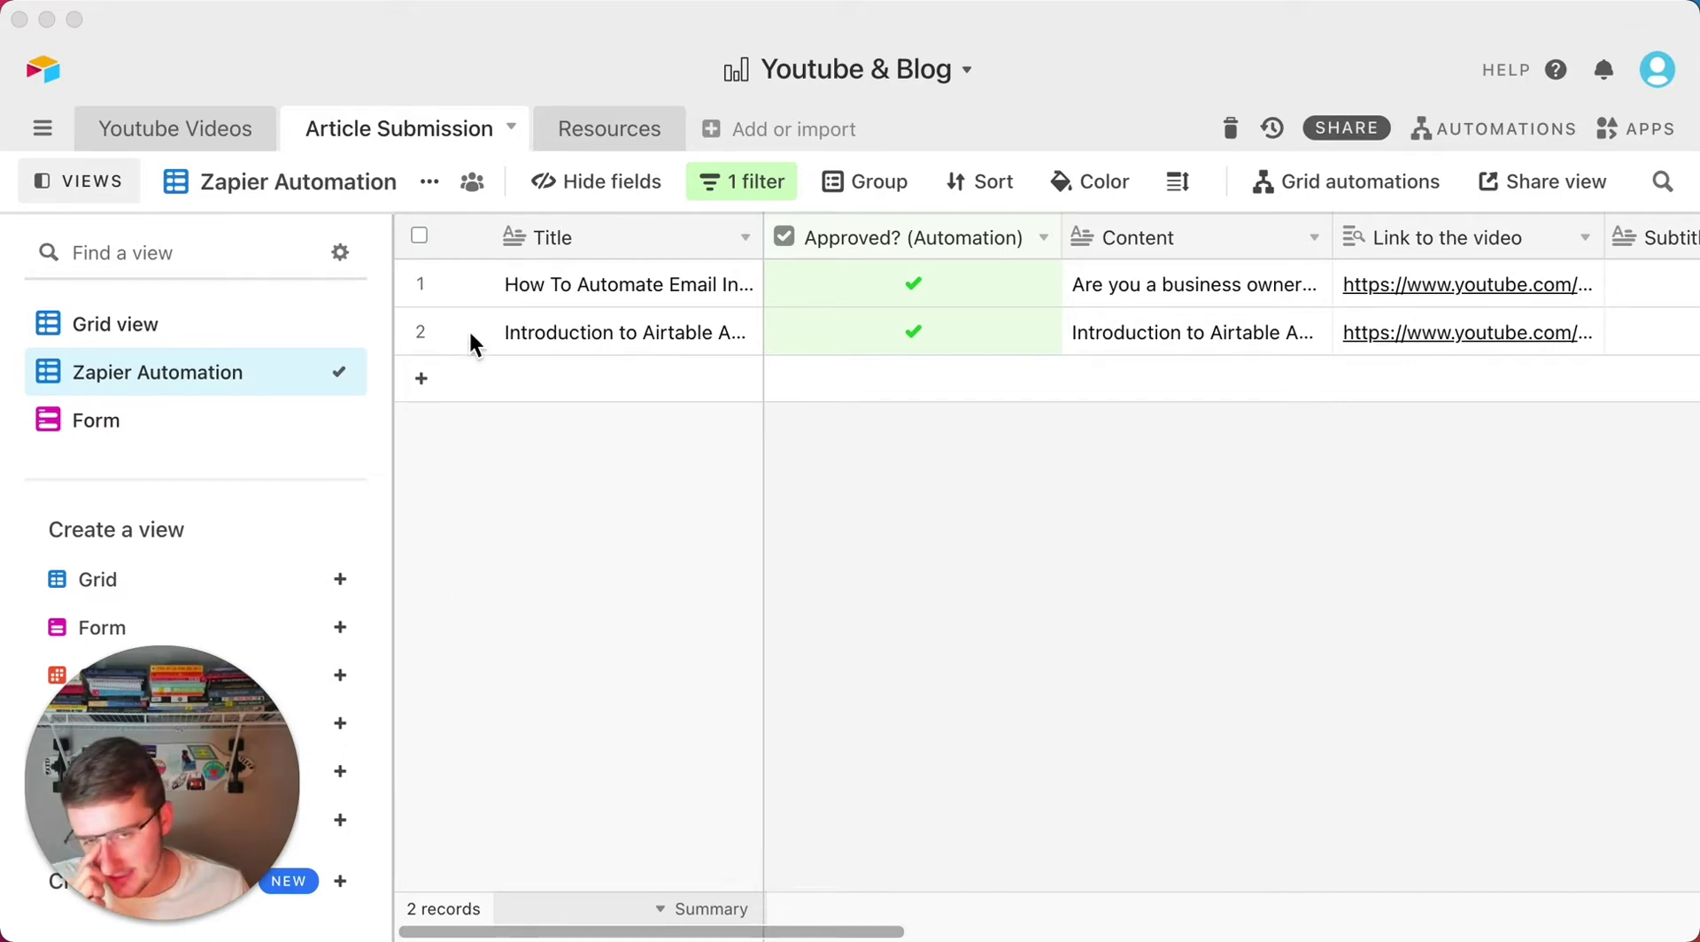
# In Airtable, review the two article records' titles and article content
pyautogui.click(588, 323)
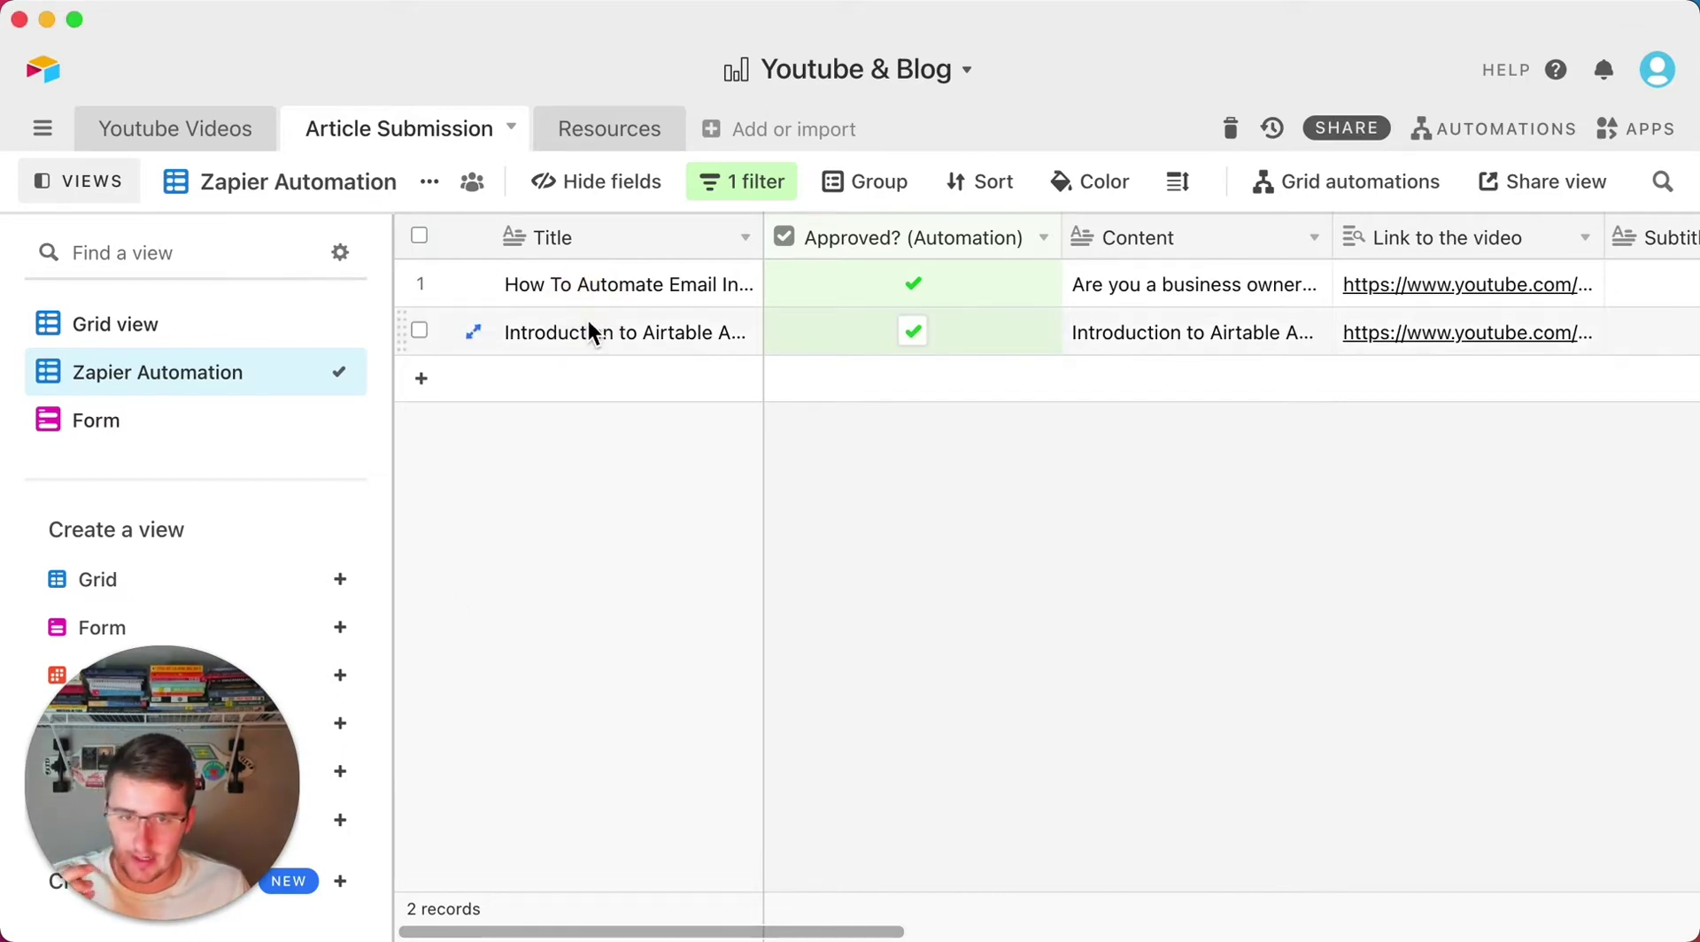
pyautogui.click(696, 331)
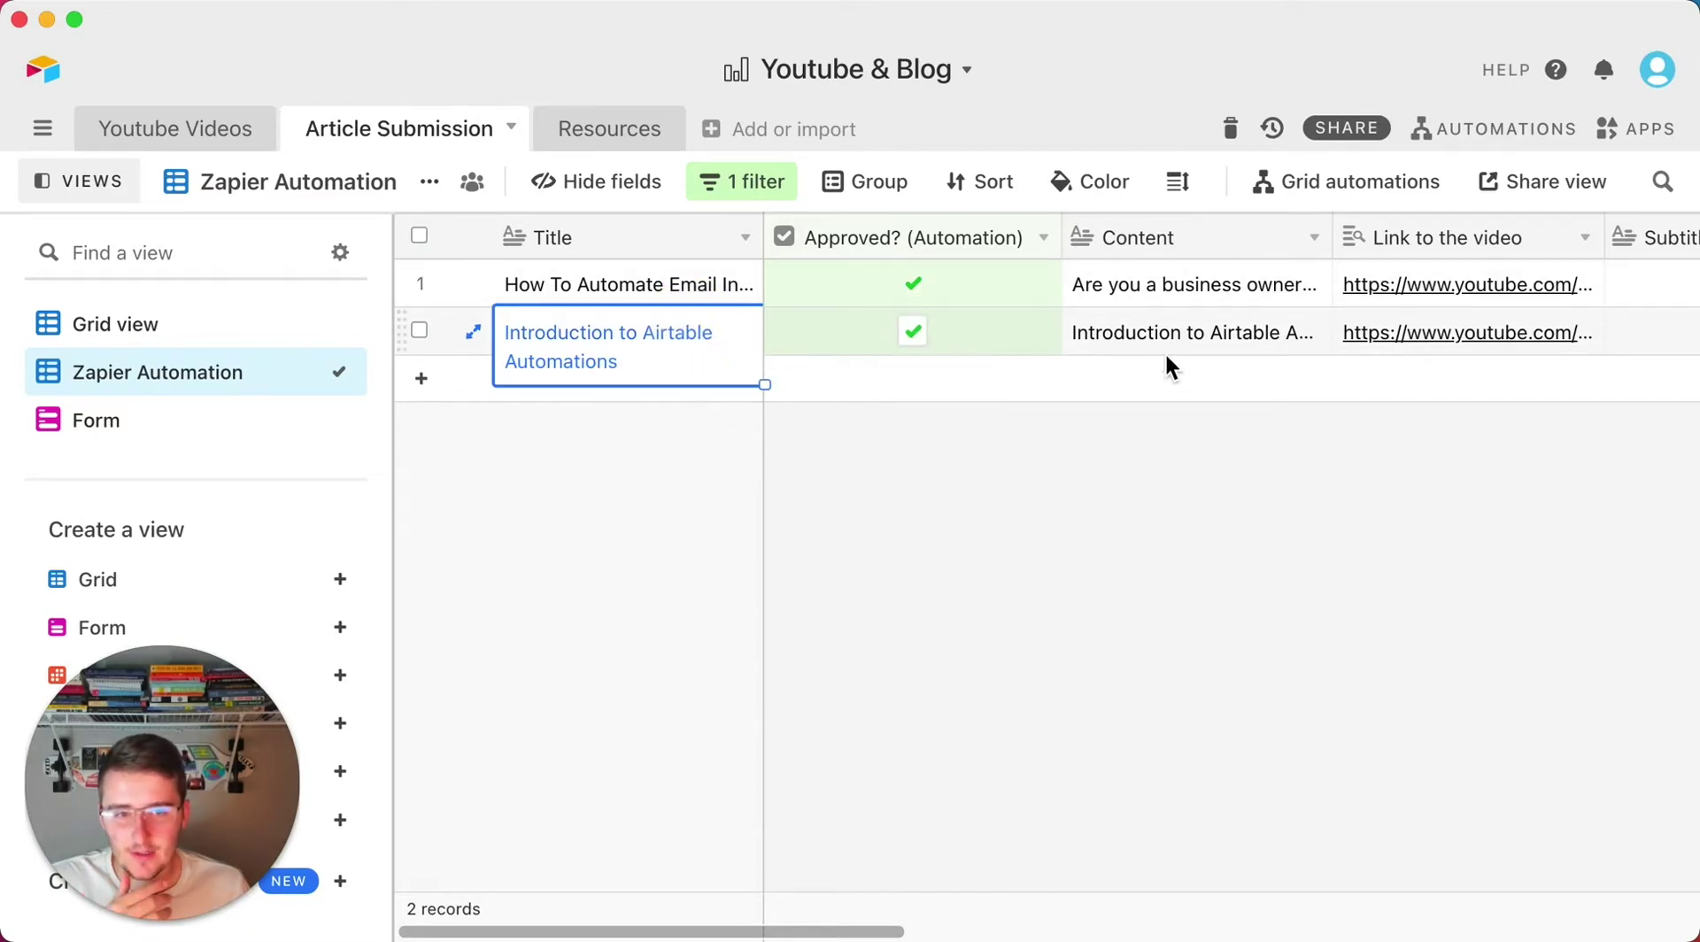
pyautogui.click(1165, 324)
pyautogui.click(1184, 284)
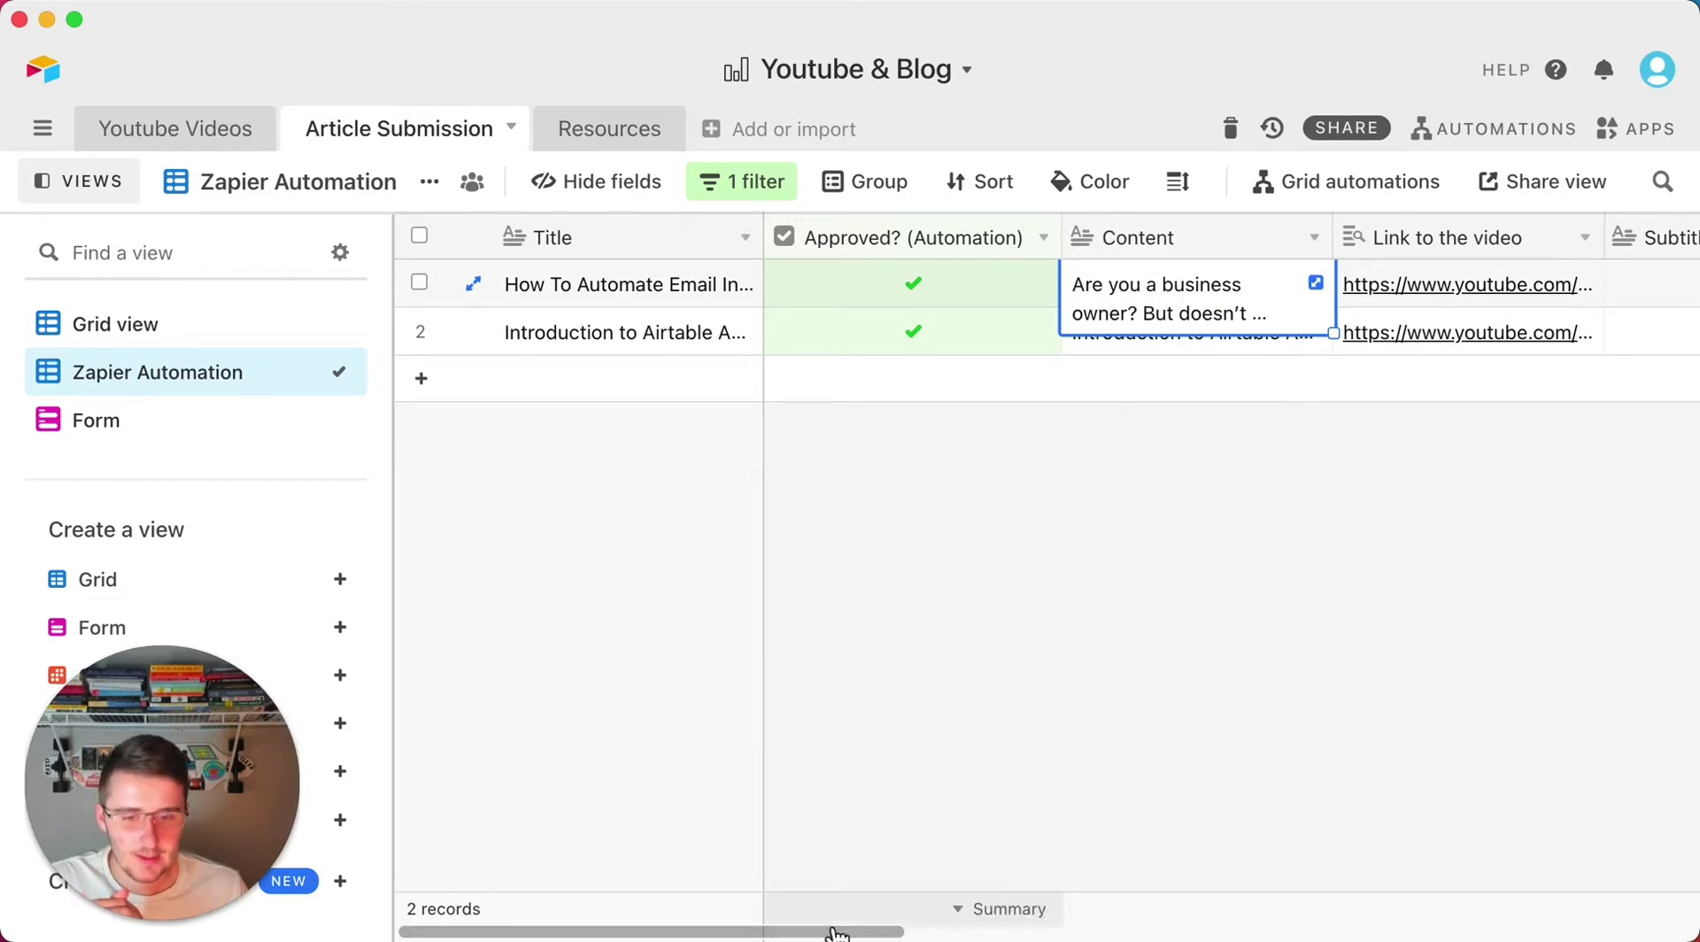
pyautogui.moveTo(835, 929); pyautogui.dragTo(921, 931)
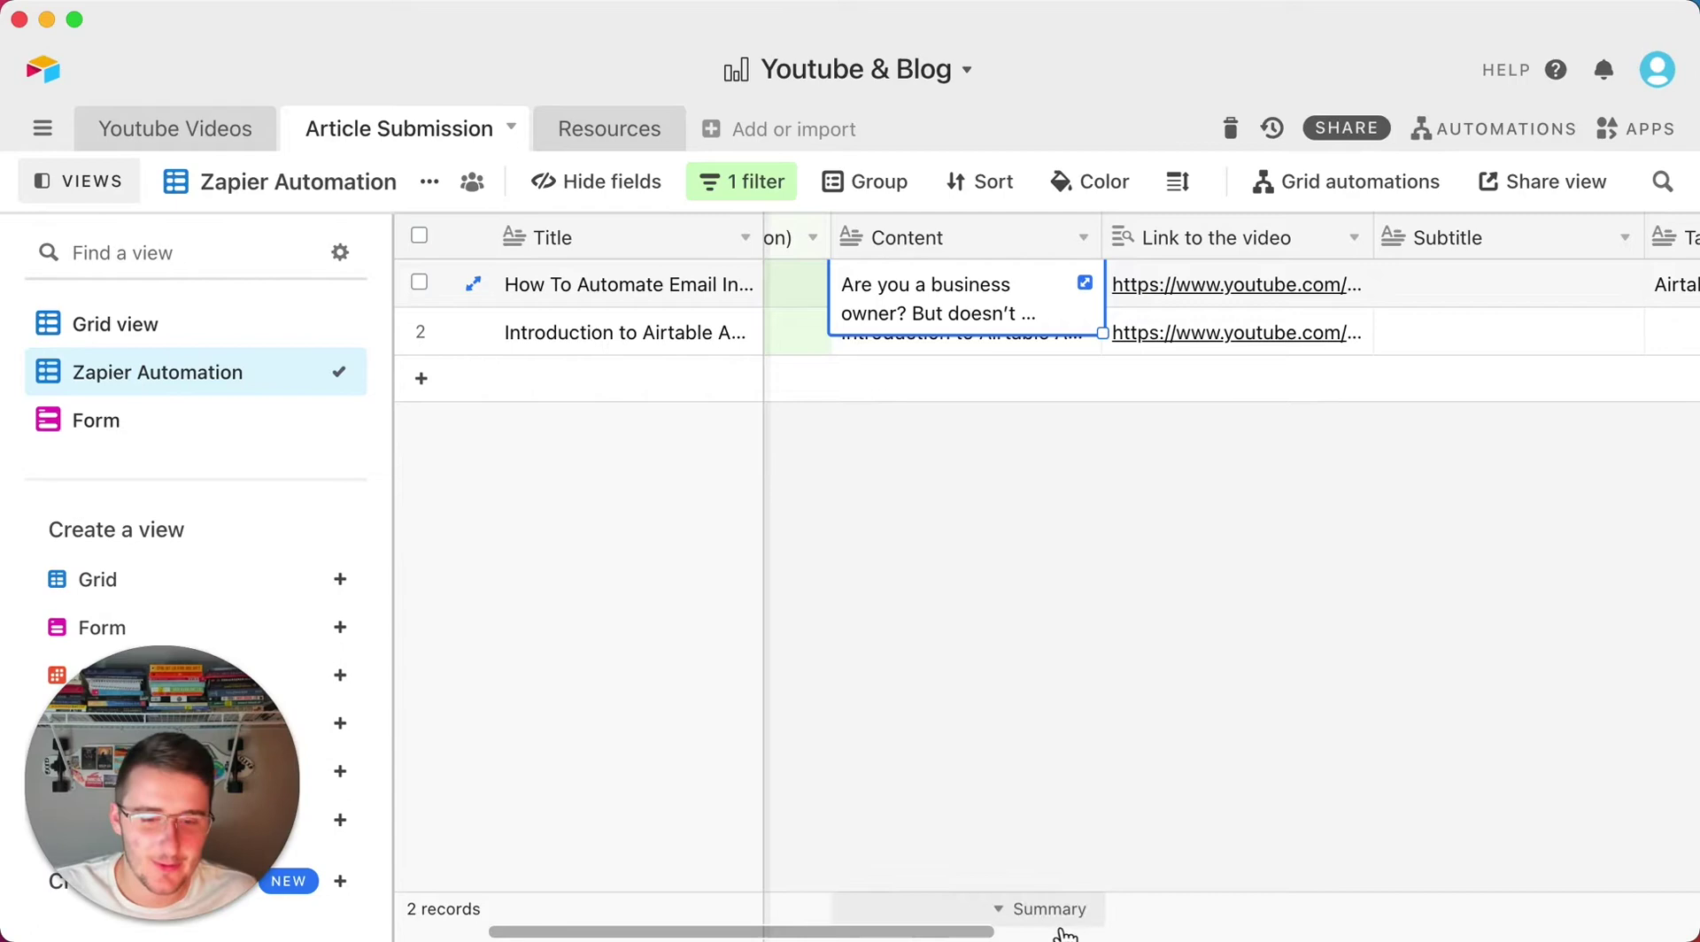
pyautogui.moveTo(984, 932); pyautogui.dragTo(1063, 932)
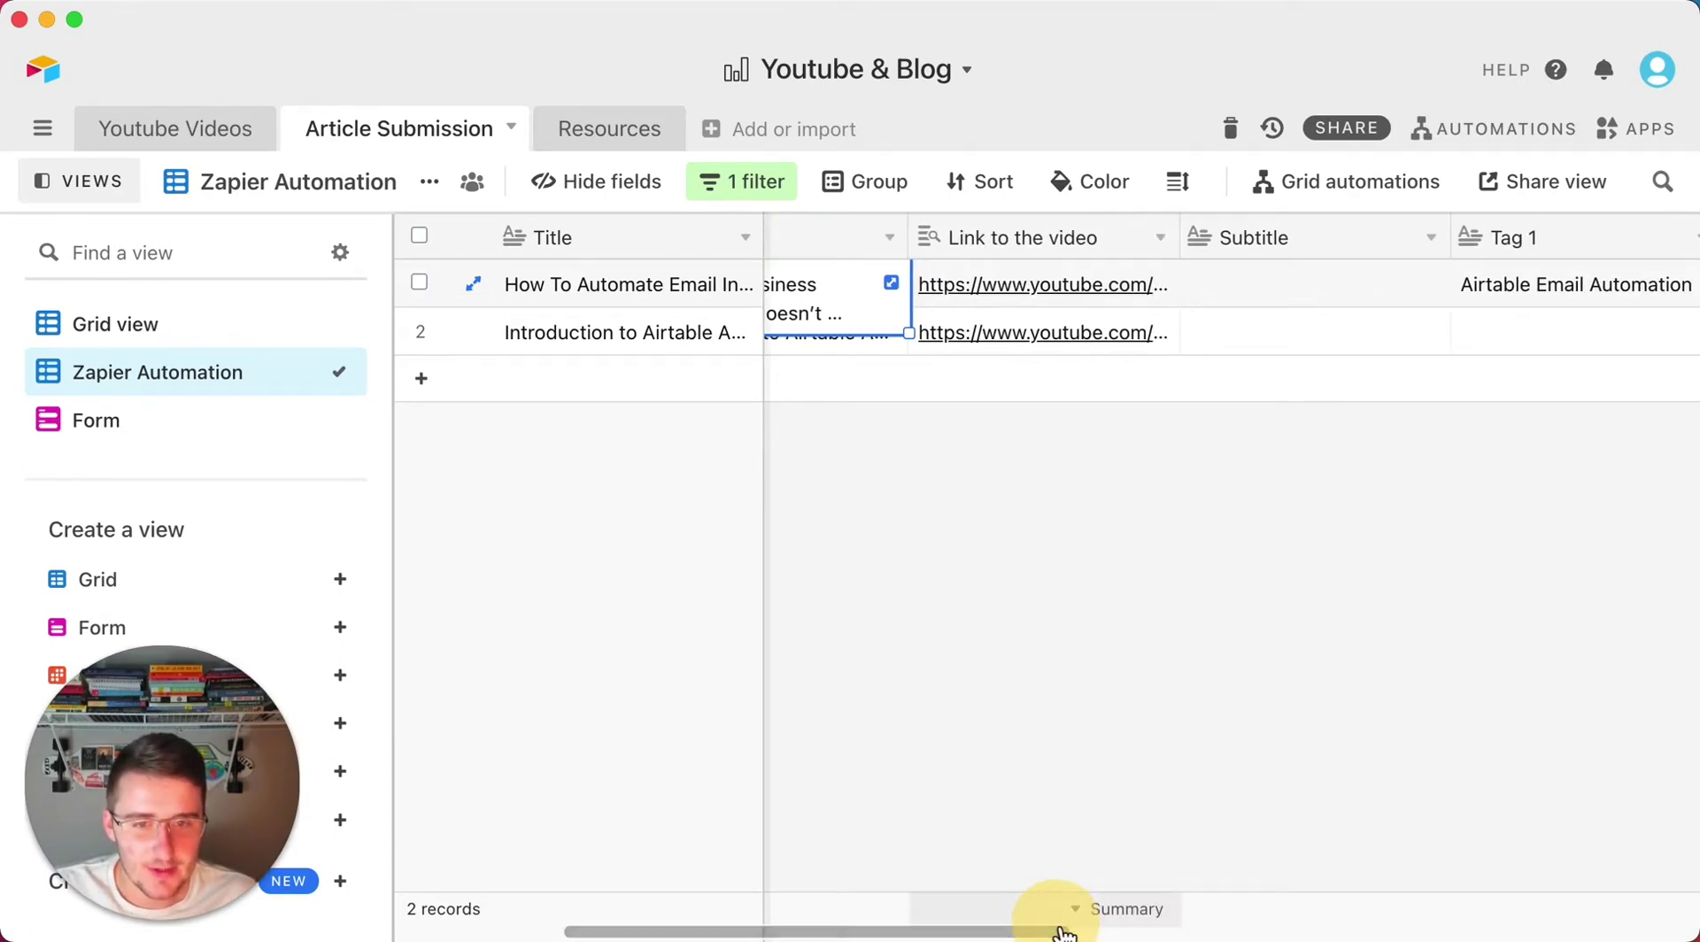
# Read through the first article's full text, then close it
pyautogui.click(894, 283)
pyautogui.scroll(-15, 1149, 402)
pyautogui.scroll(-10, 1149, 402)
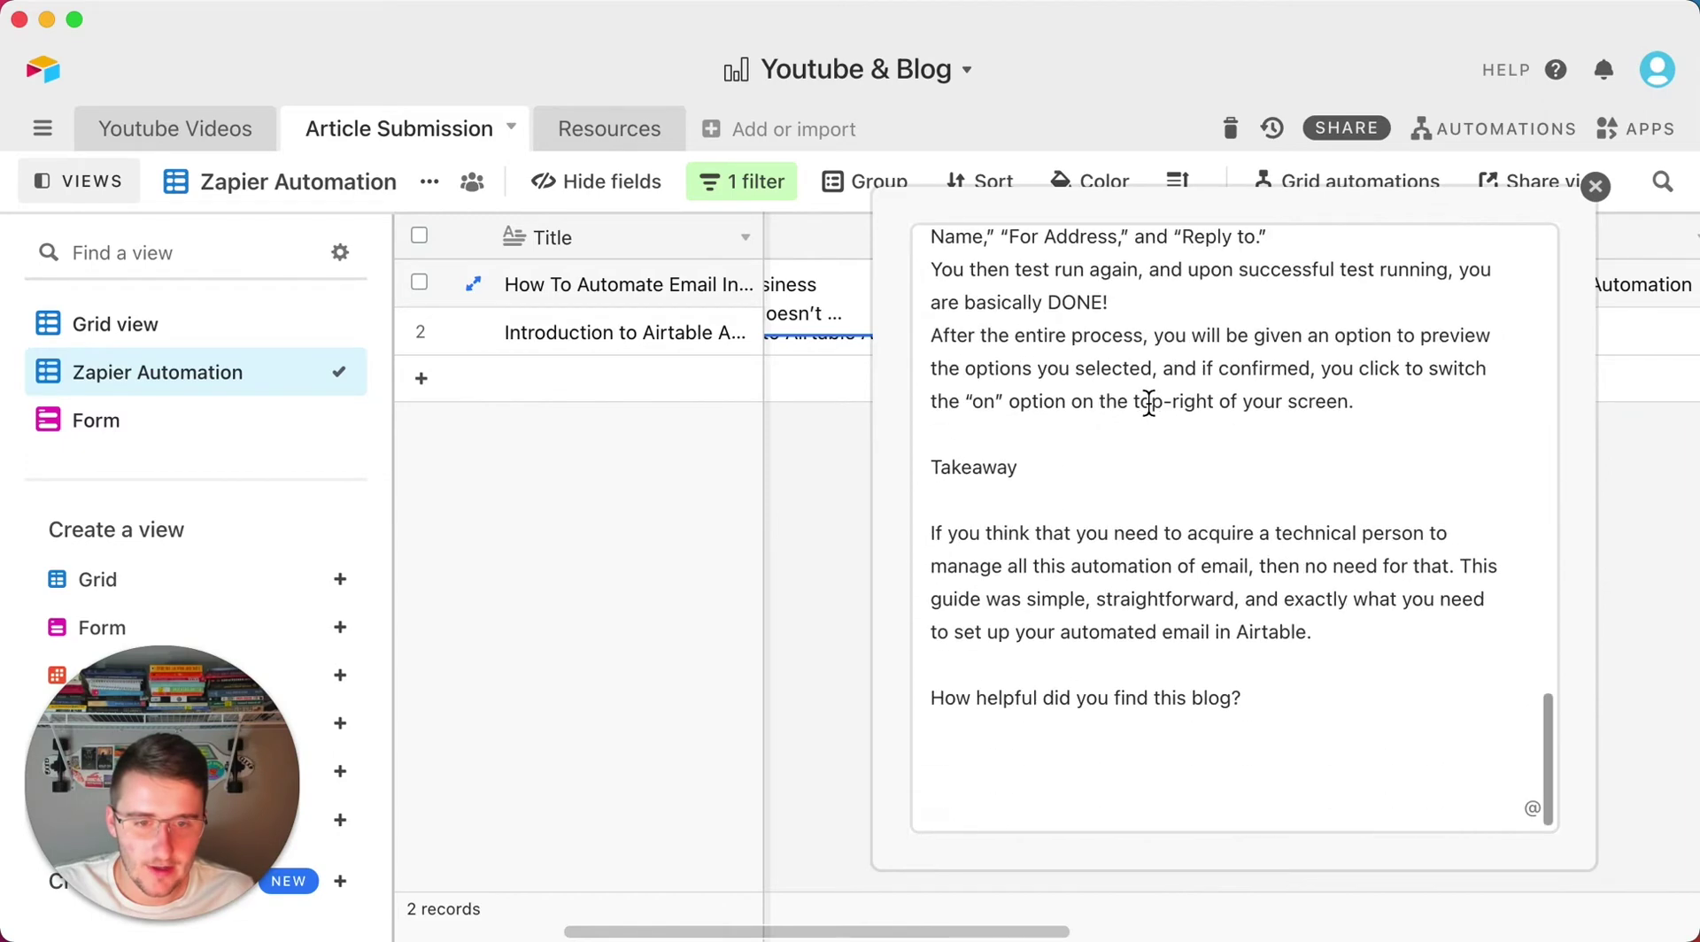
pyautogui.scroll(20, 1149, 402)
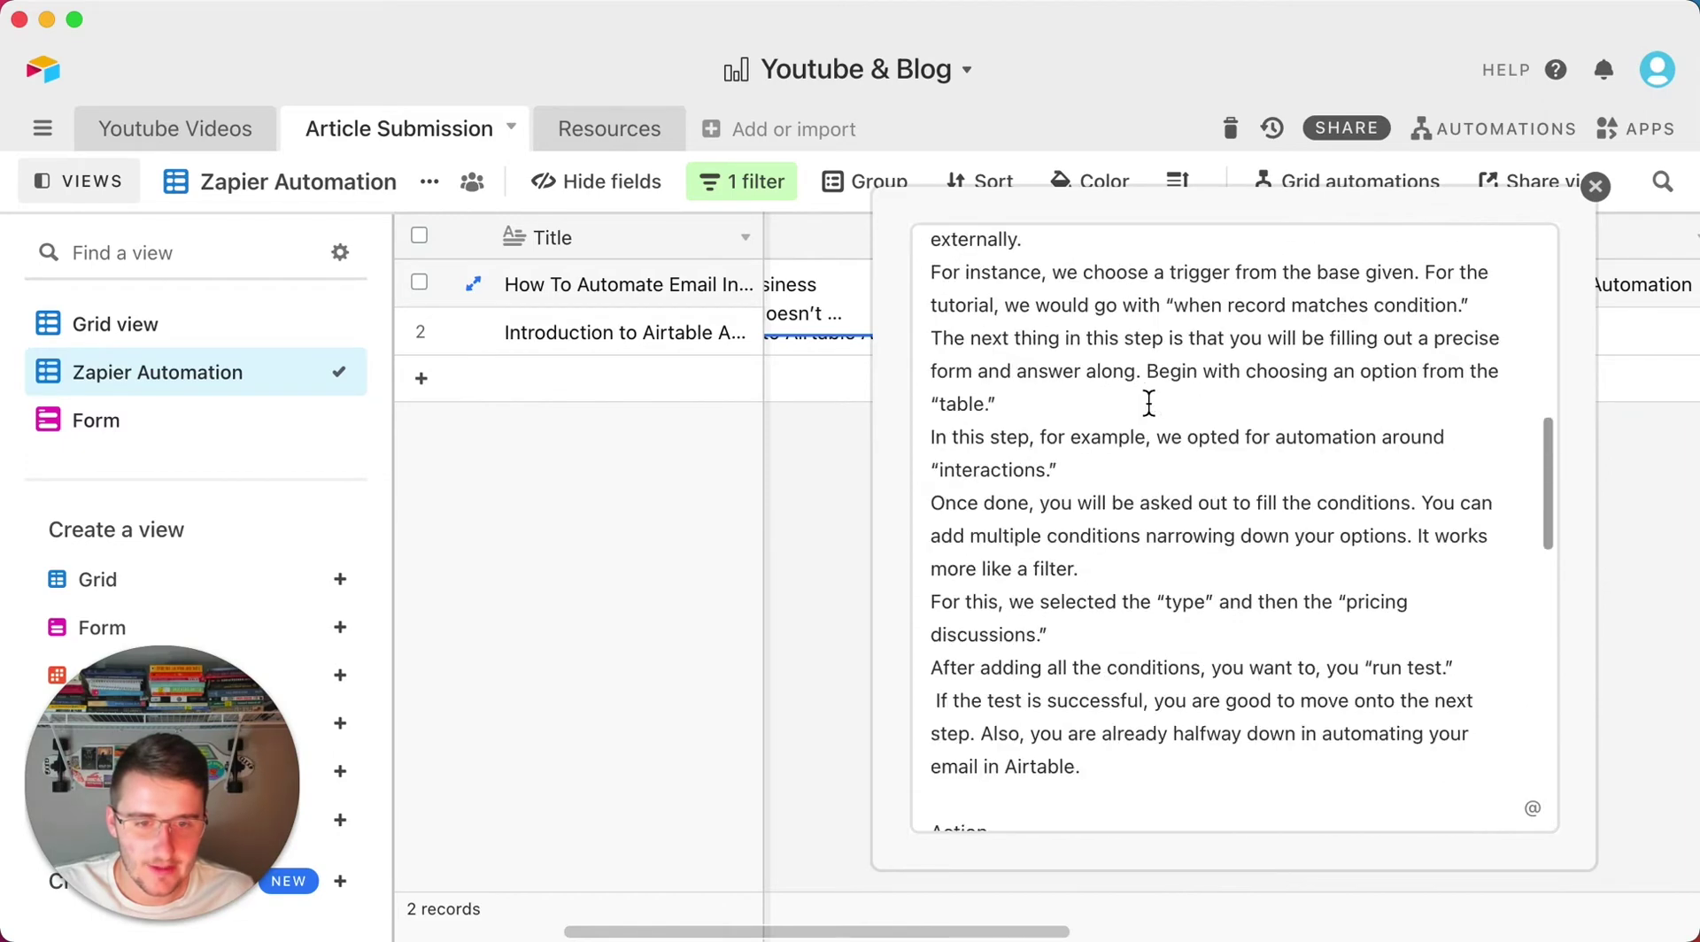
pyautogui.click(833, 448)
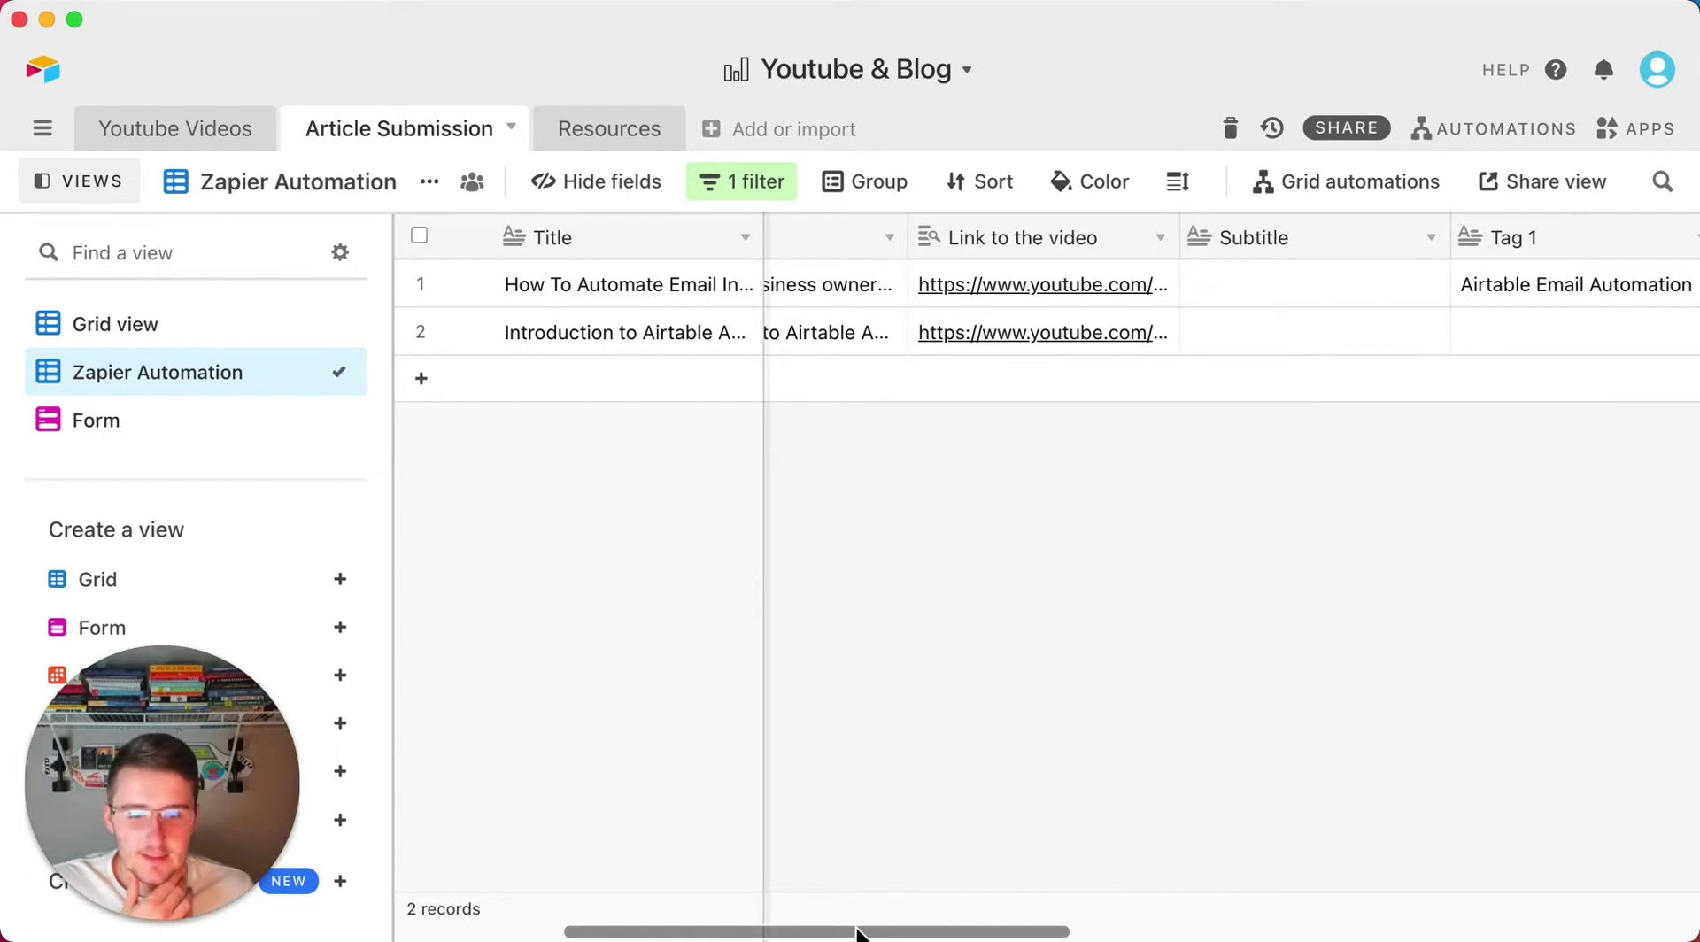
pyautogui.moveTo(857, 932); pyautogui.dragTo(624, 905)
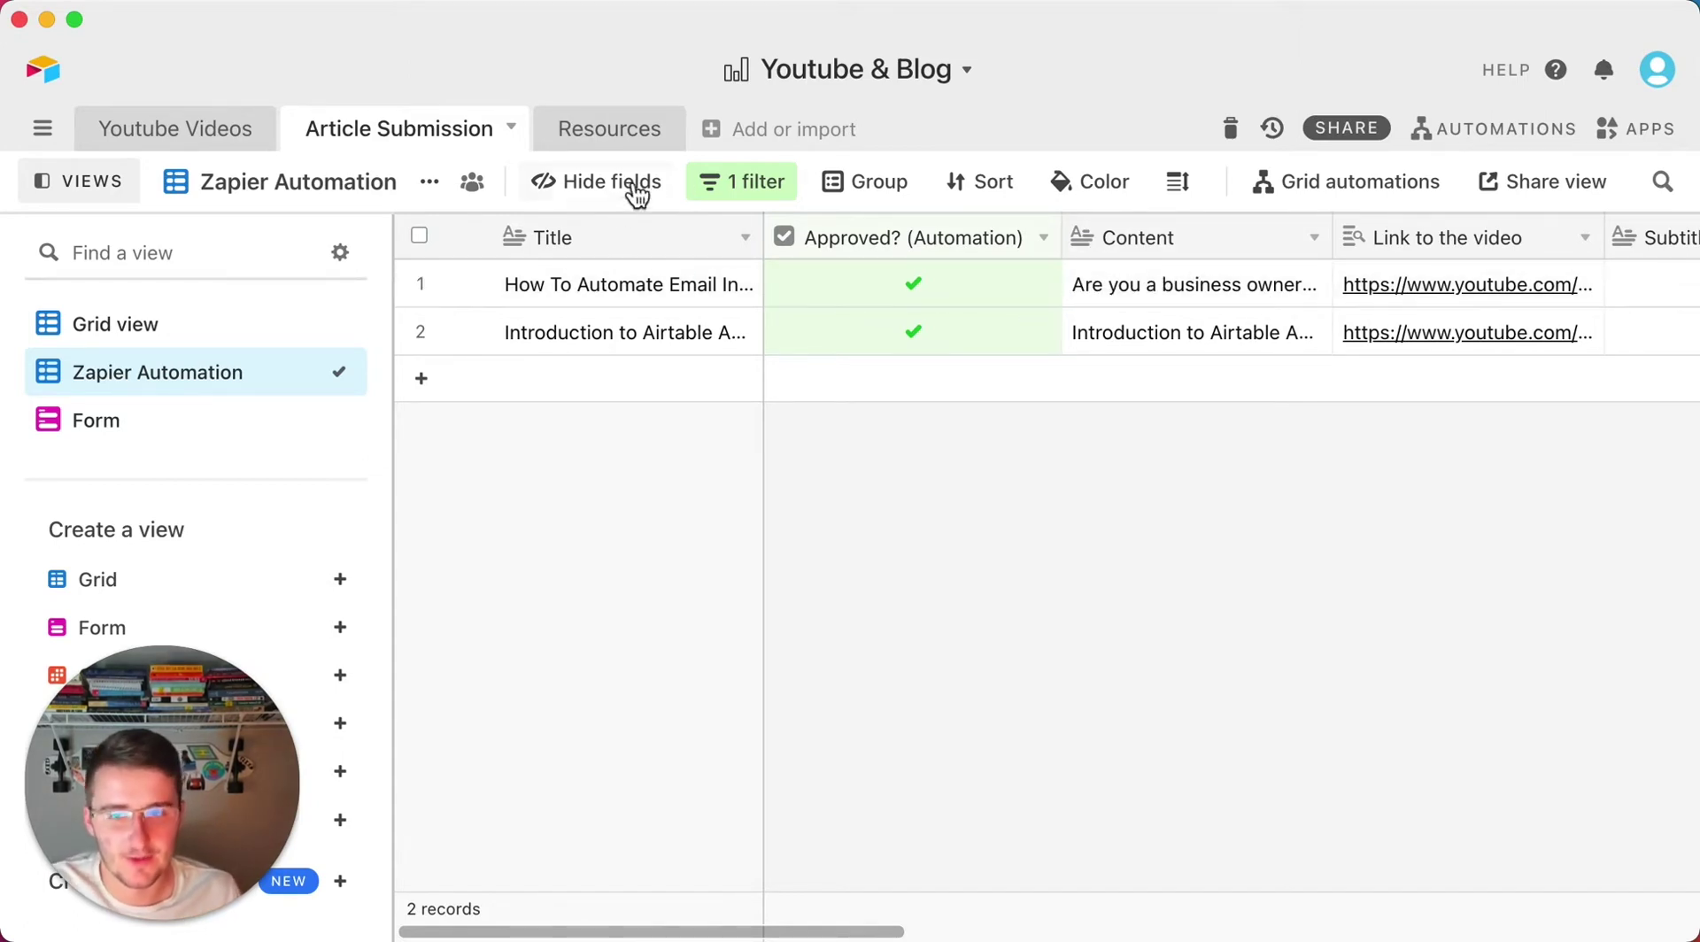
# Check the approved-records filter and the Title, Approved? (Automation) and Content columns, then return to Zapier
pyautogui.click(709, 188)
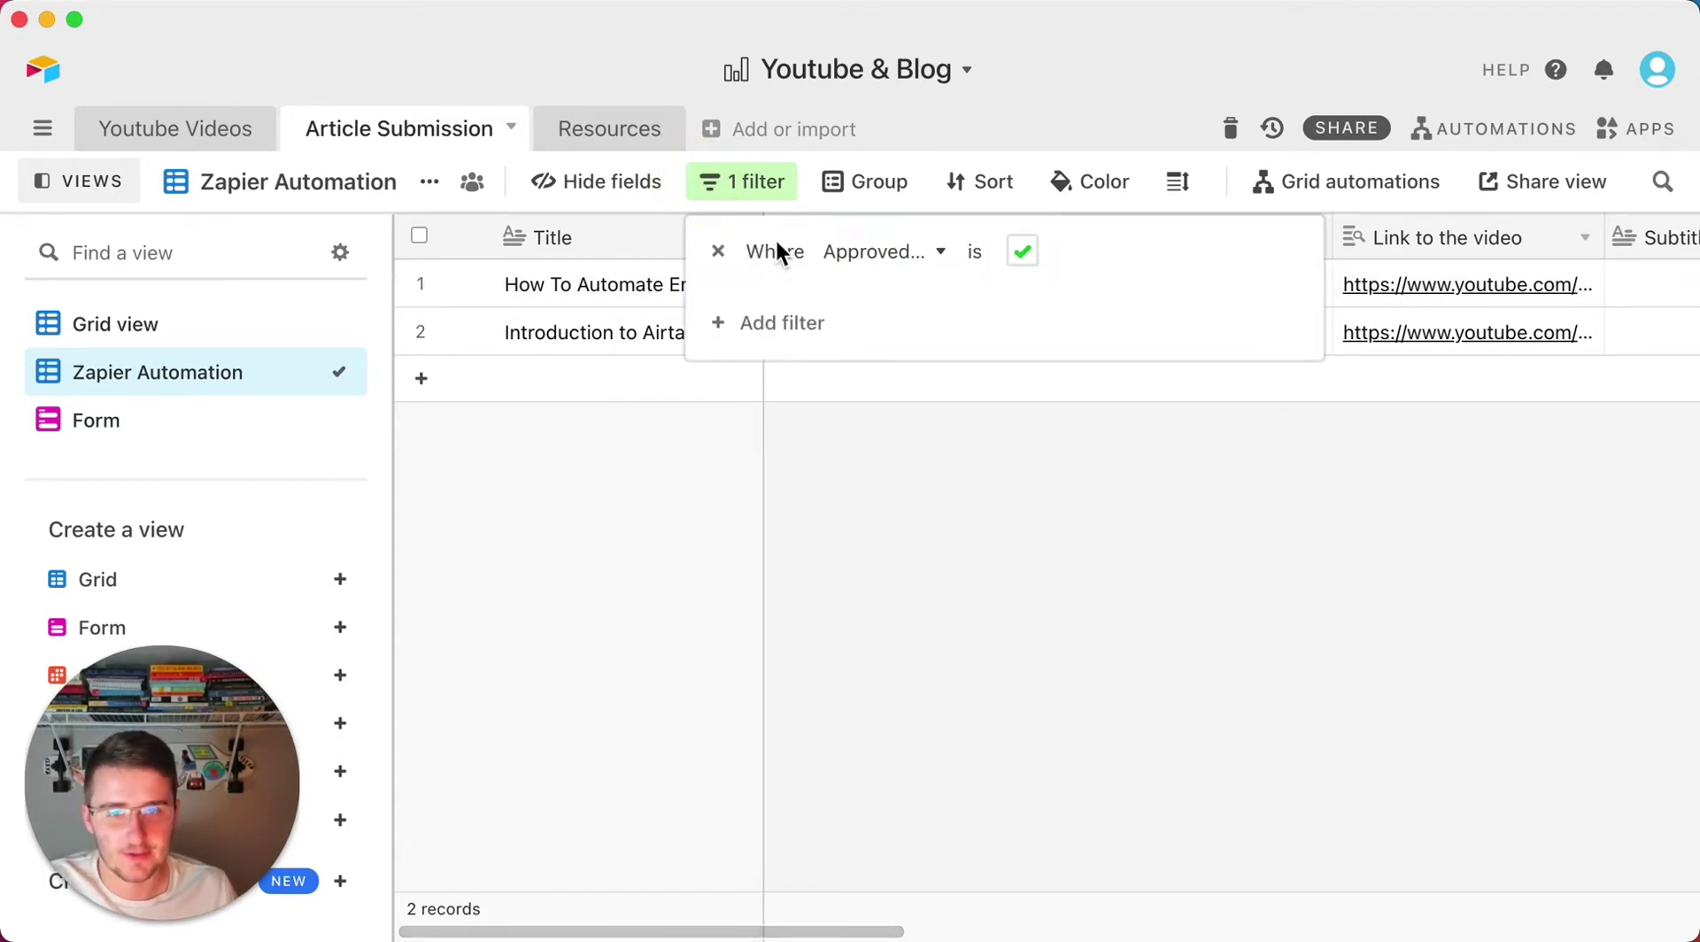
pyautogui.click(841, 469)
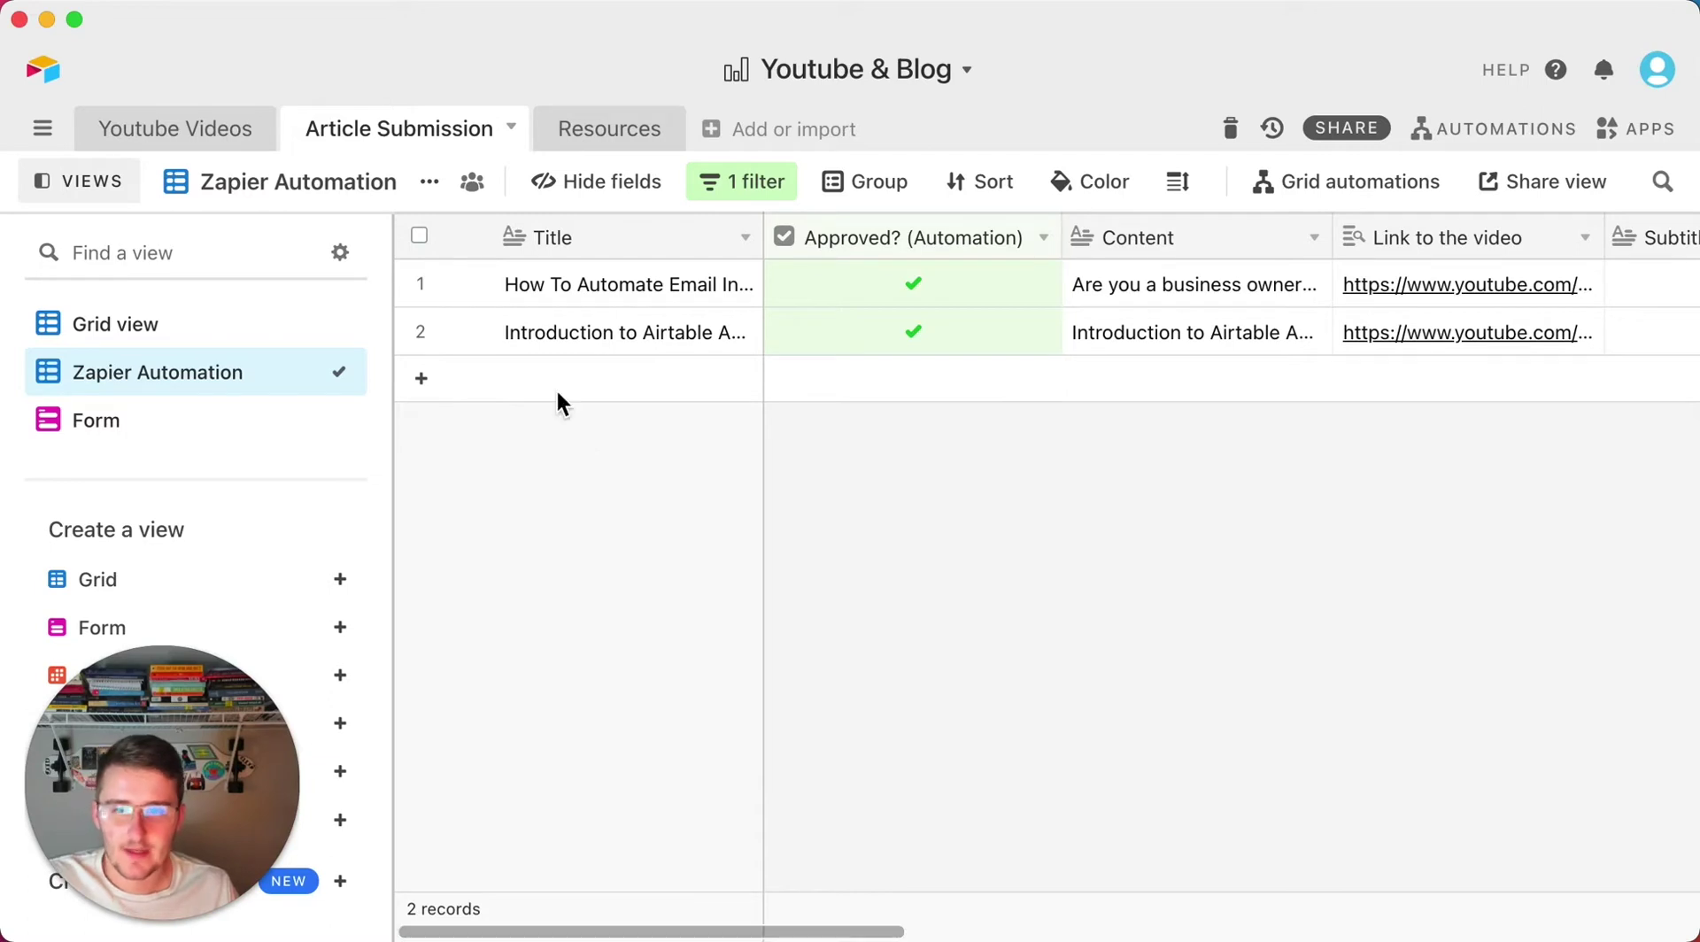
pyautogui.click(586, 236)
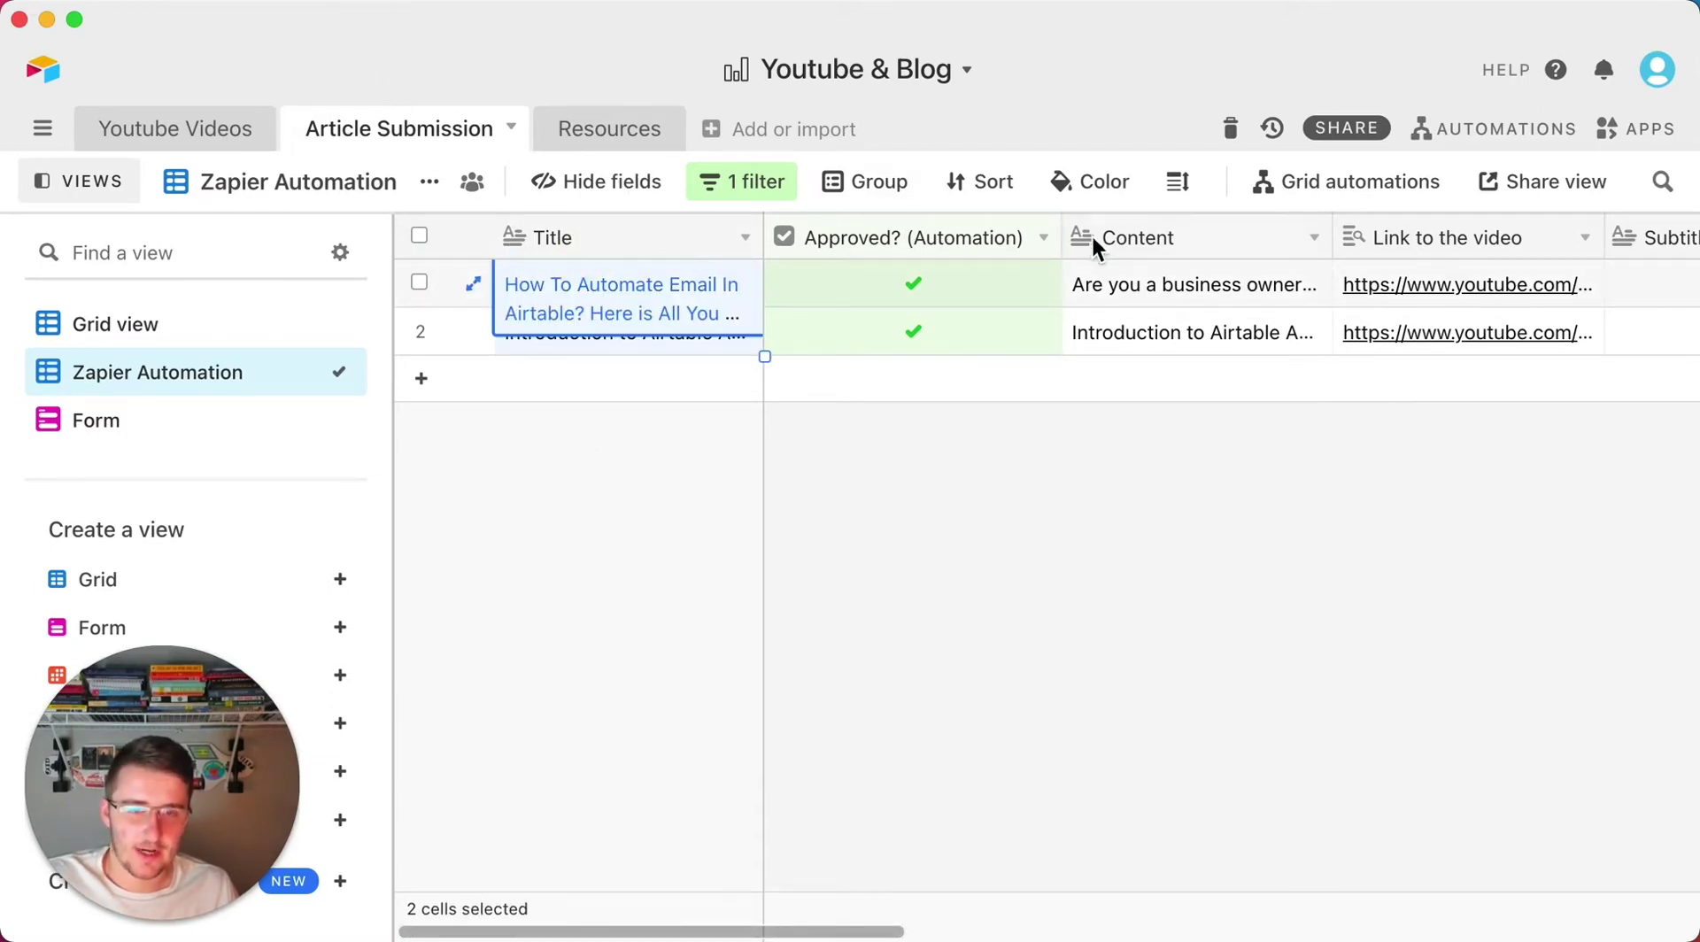
pyautogui.click(993, 237)
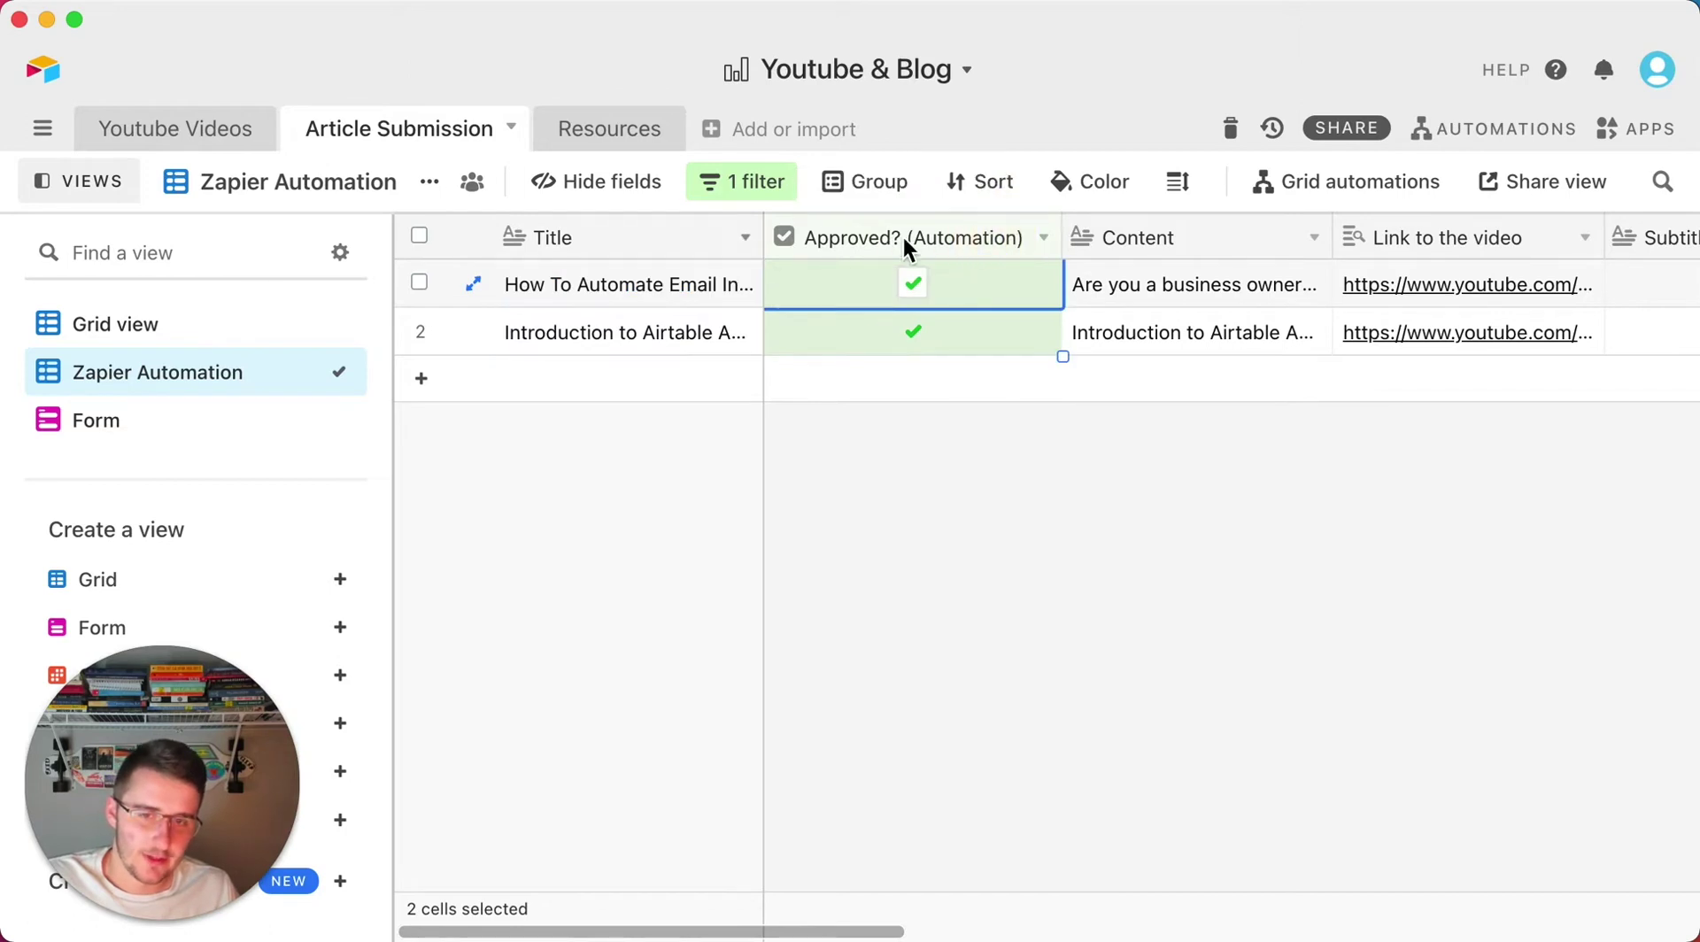
pyautogui.click(1202, 252)
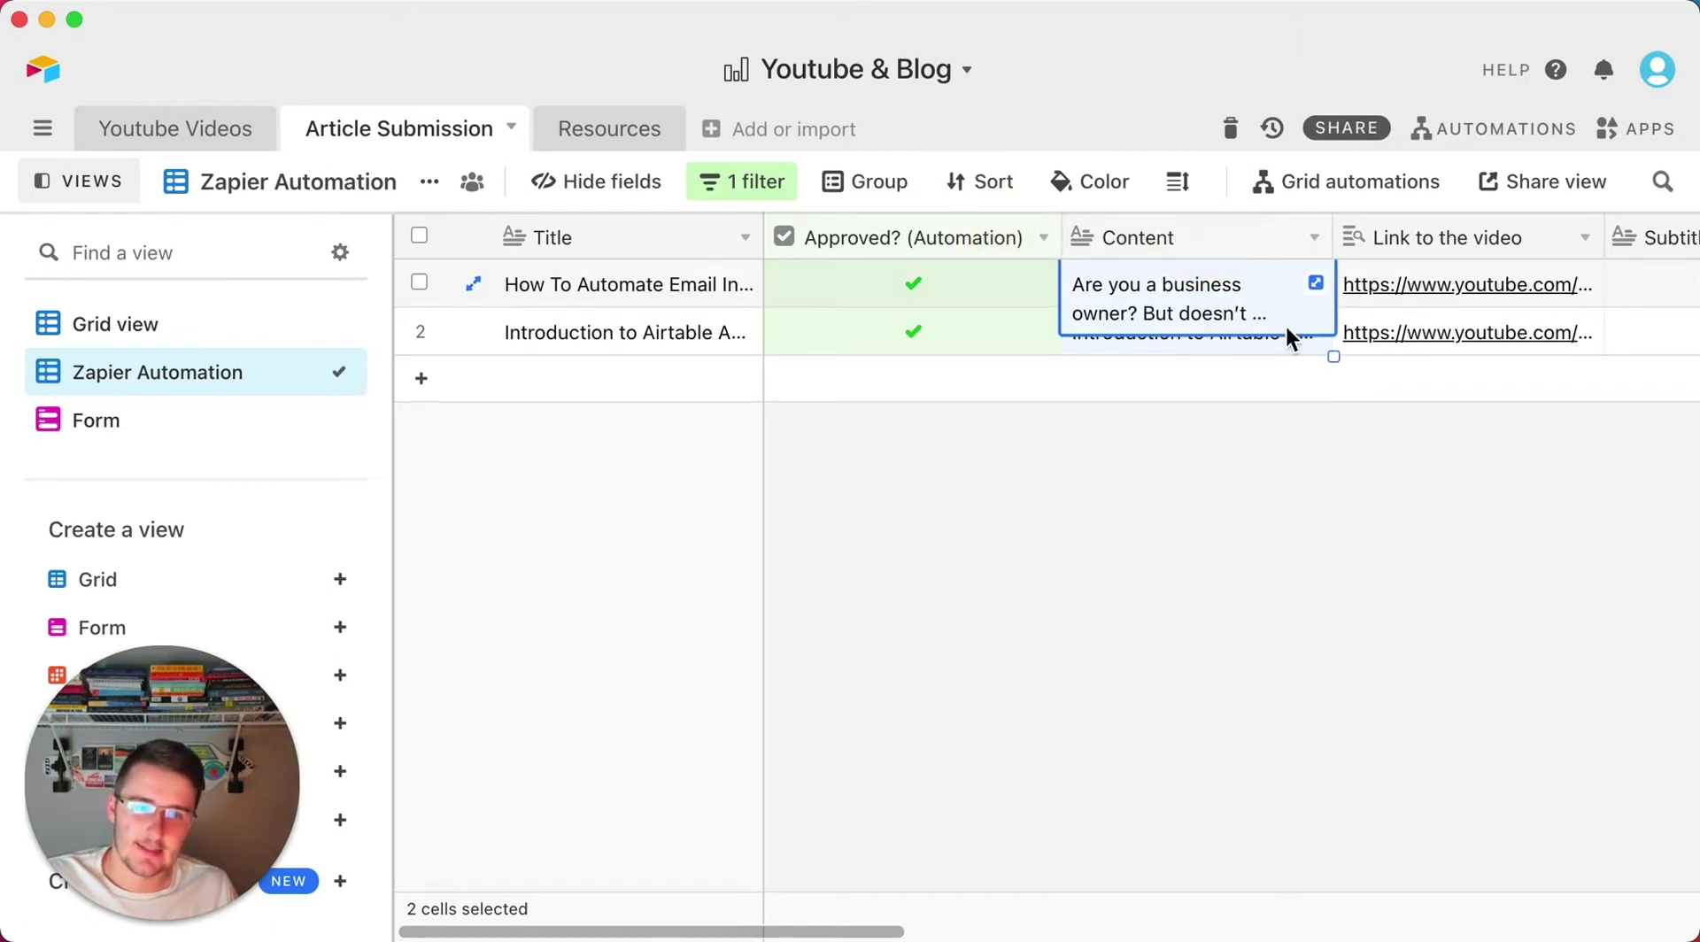
pyautogui.click(1288, 675)
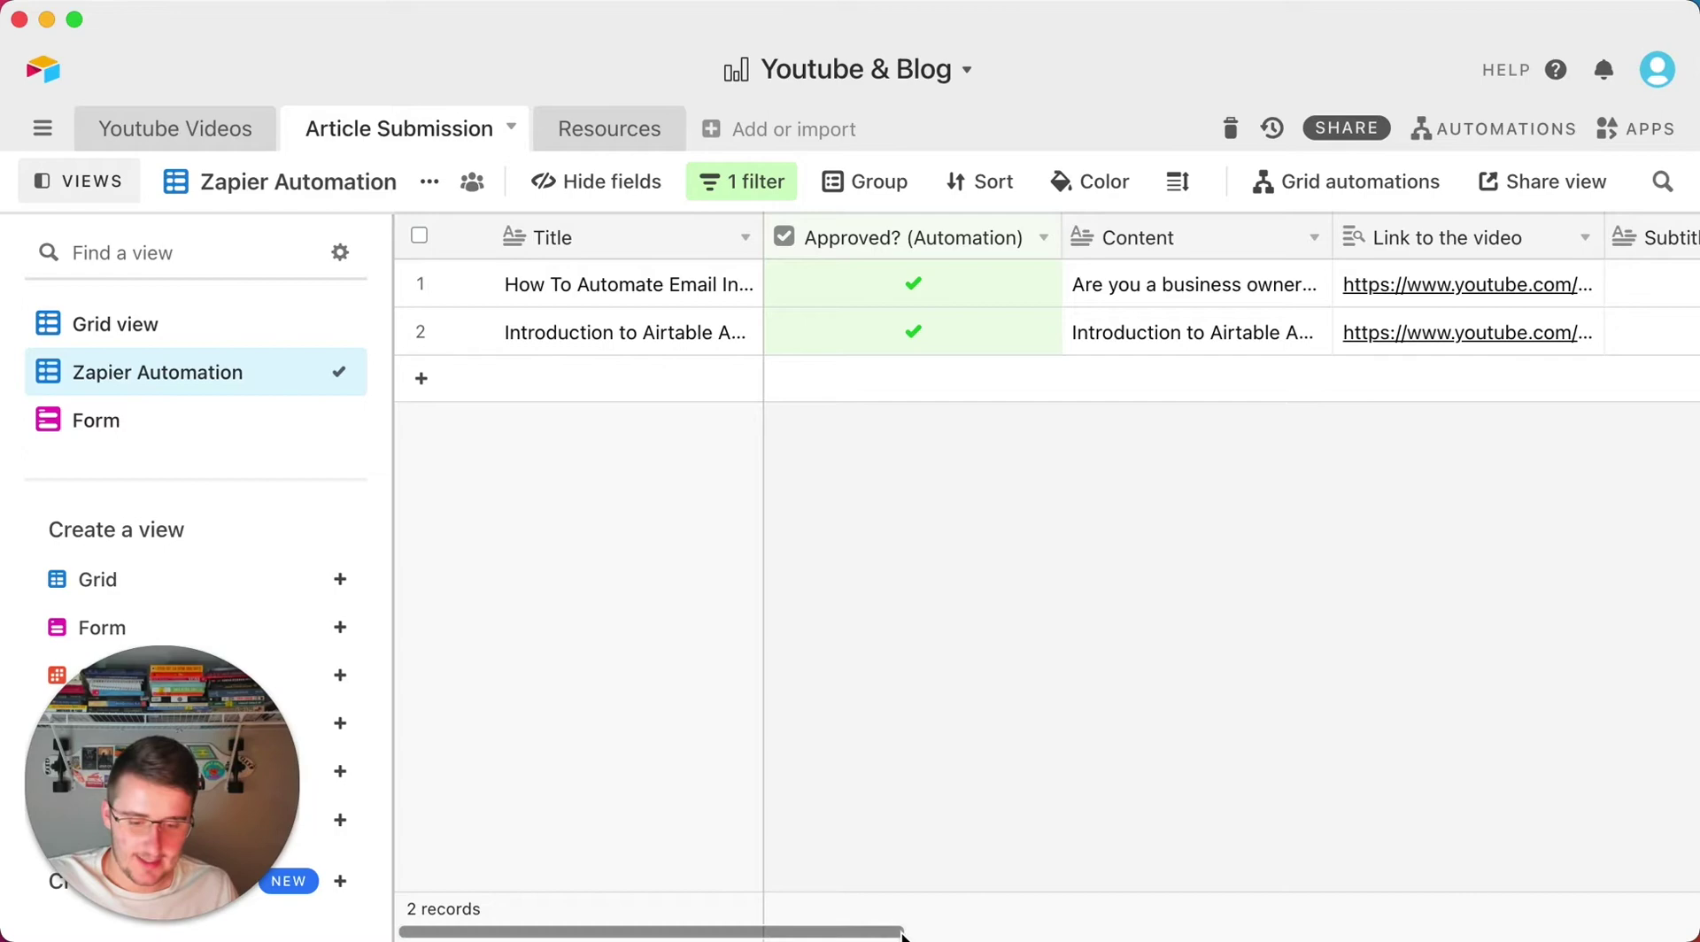
pyautogui.press('super+Tab')
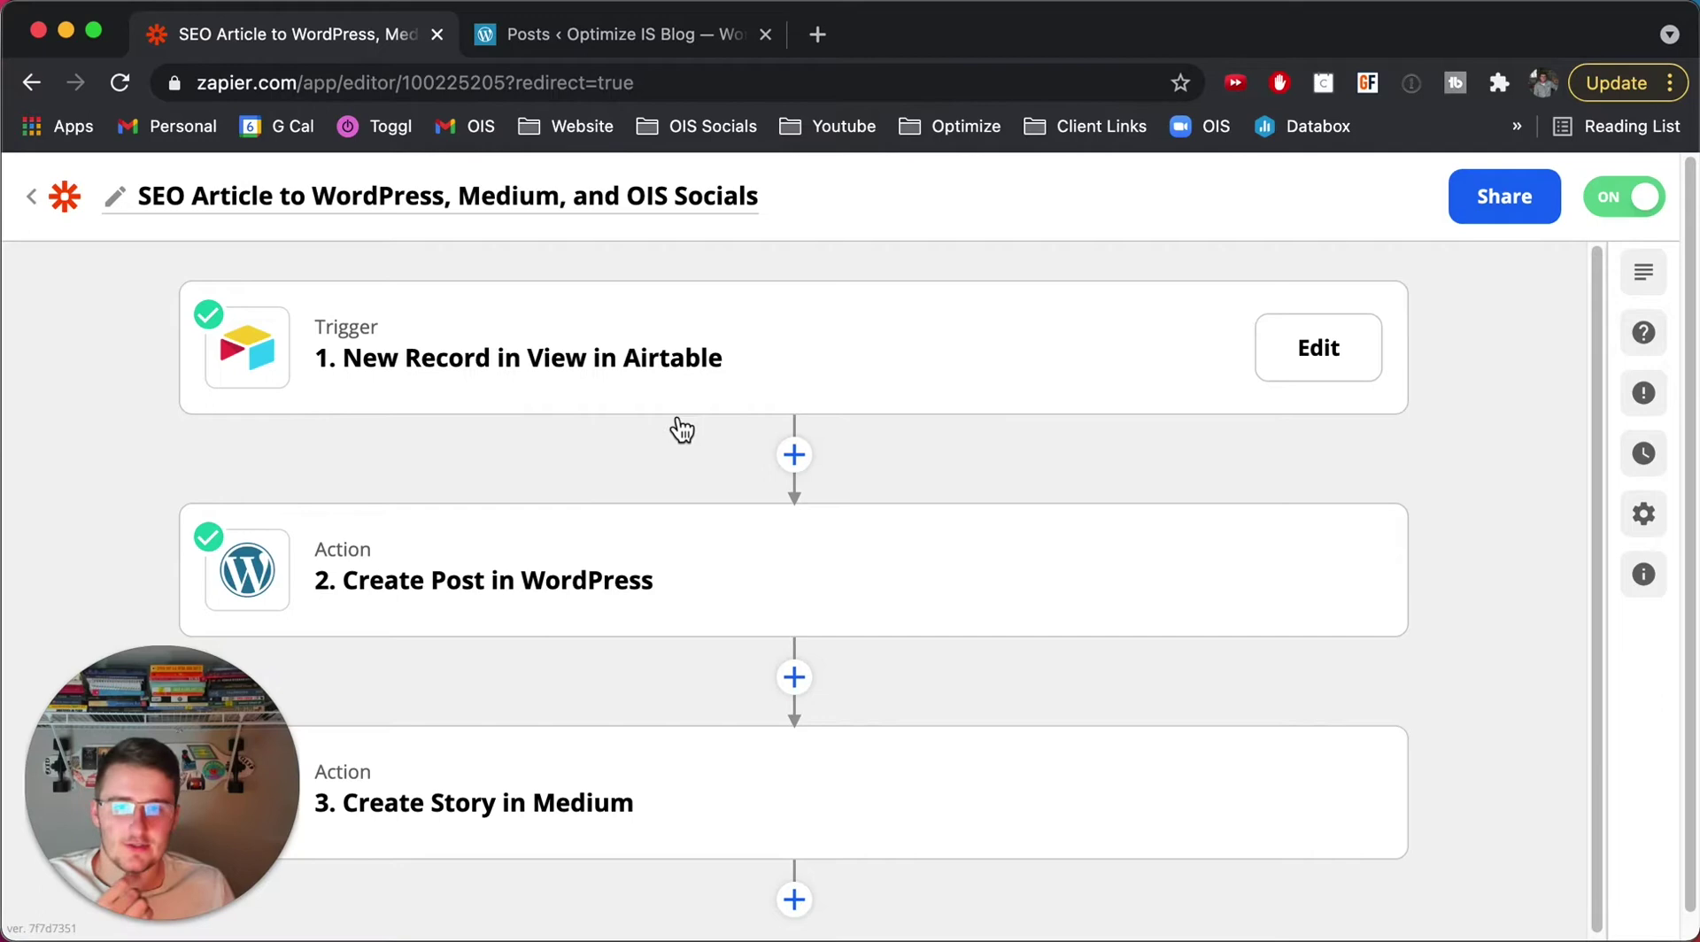
pyautogui.click(595, 41)
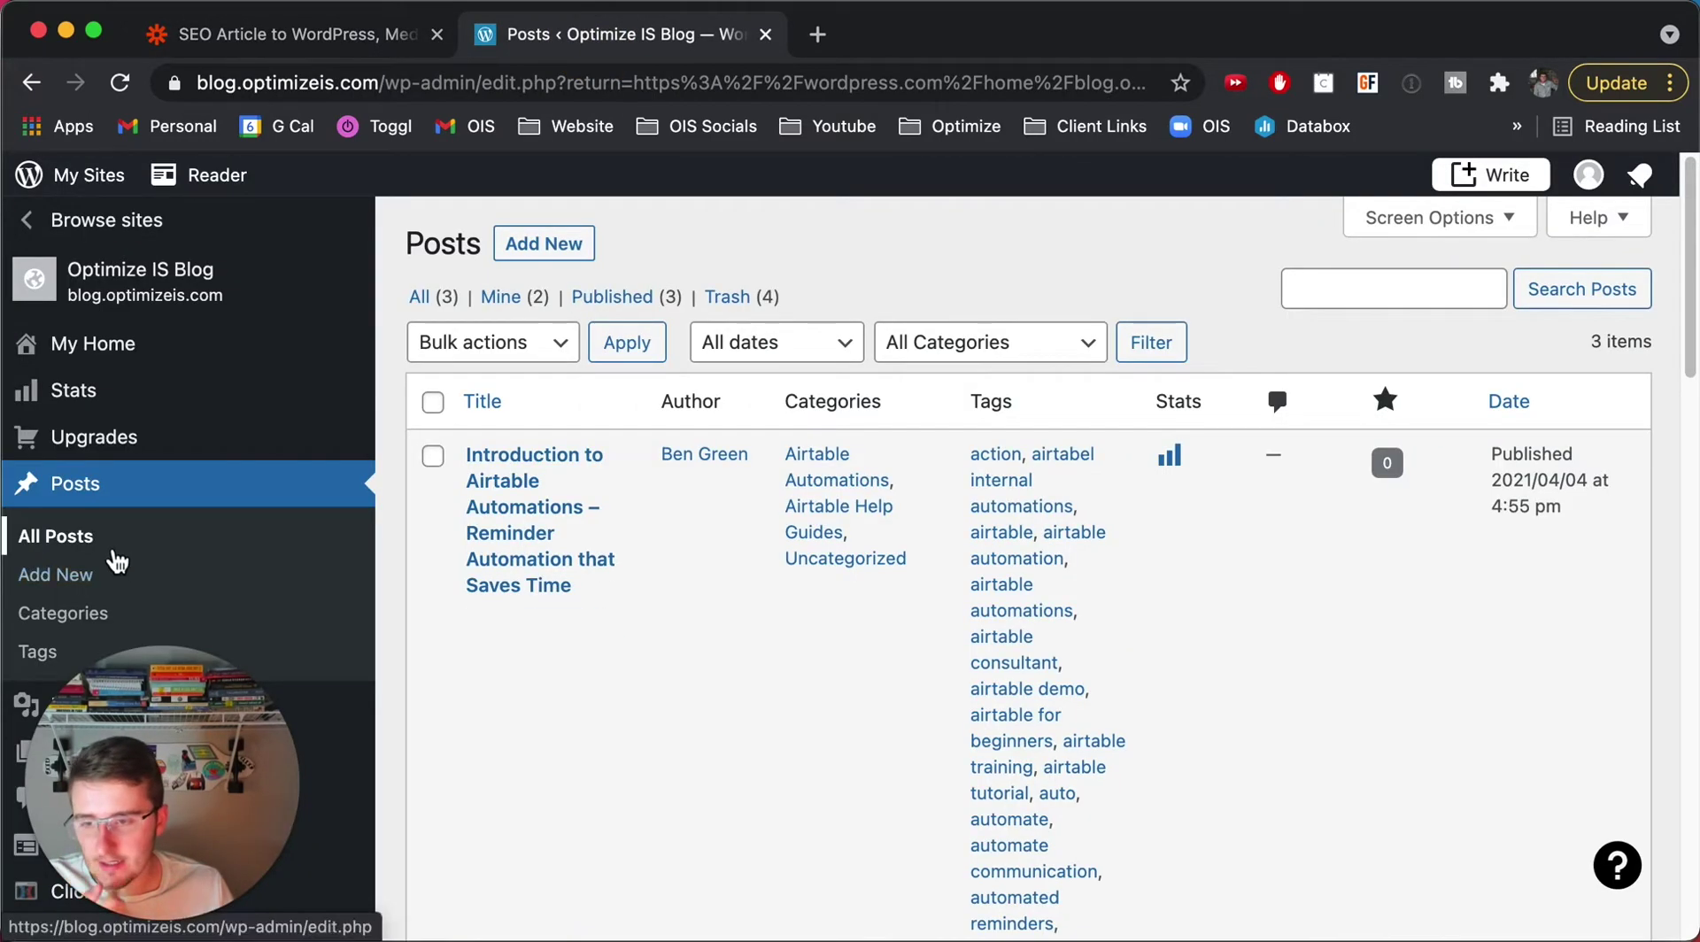
pyautogui.moveTo(130, 735); pyautogui.dragTo(485, 723)
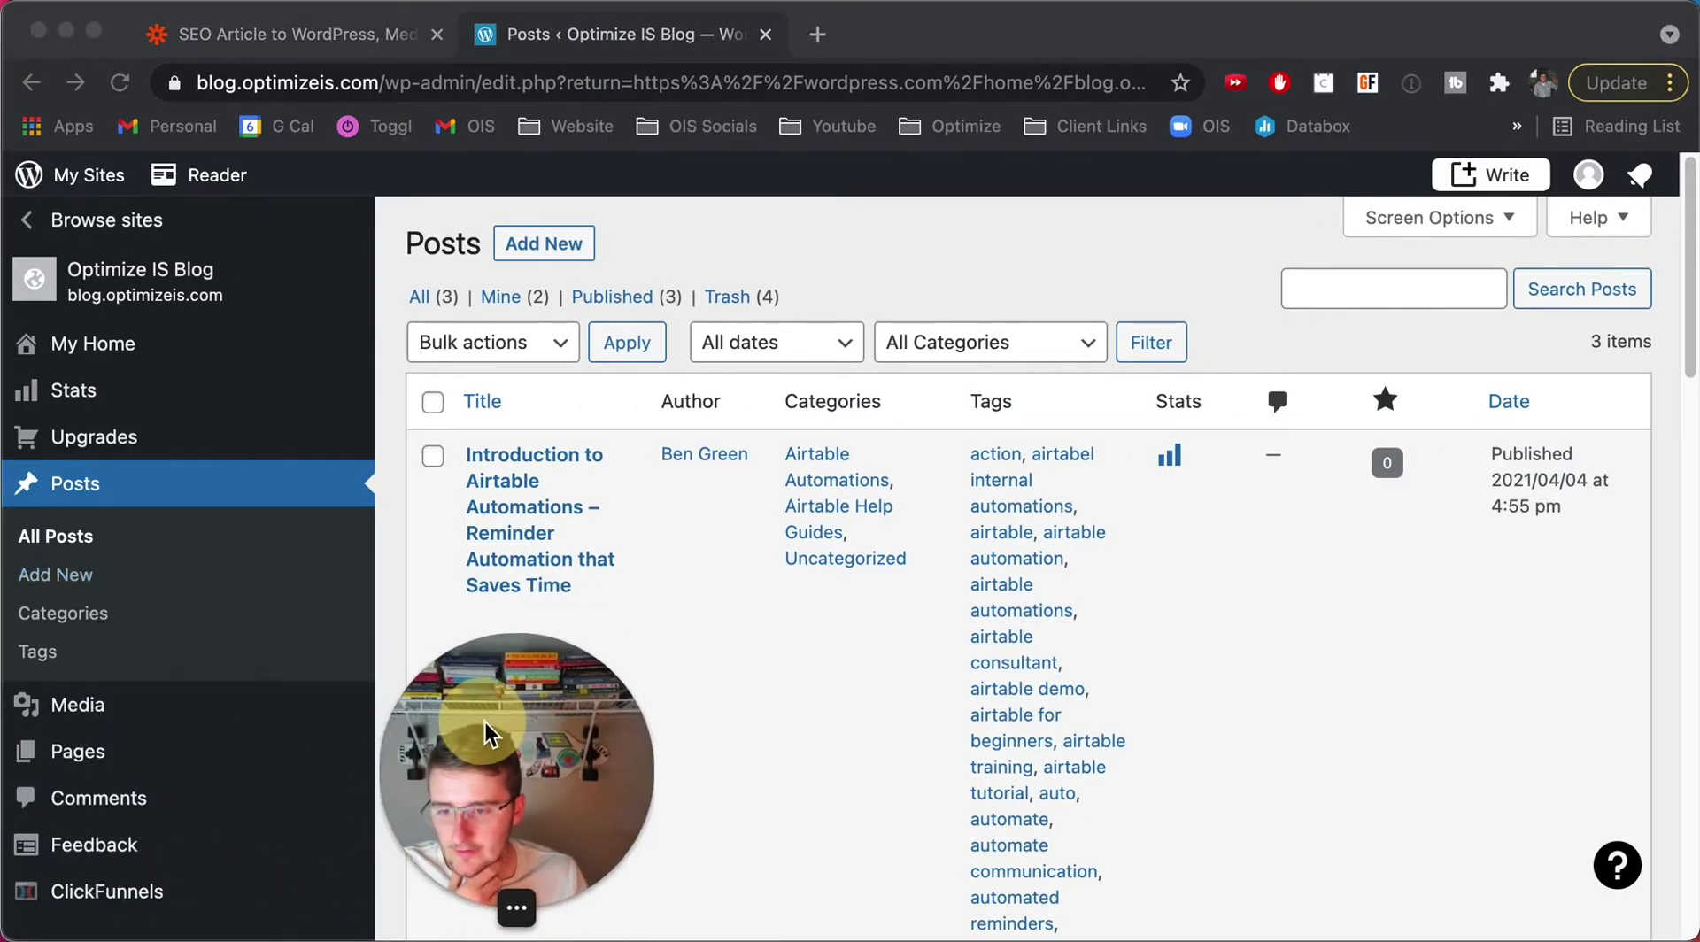
pyautogui.scroll(-3, 177, 772)
pyautogui.scroll(3, 177, 770)
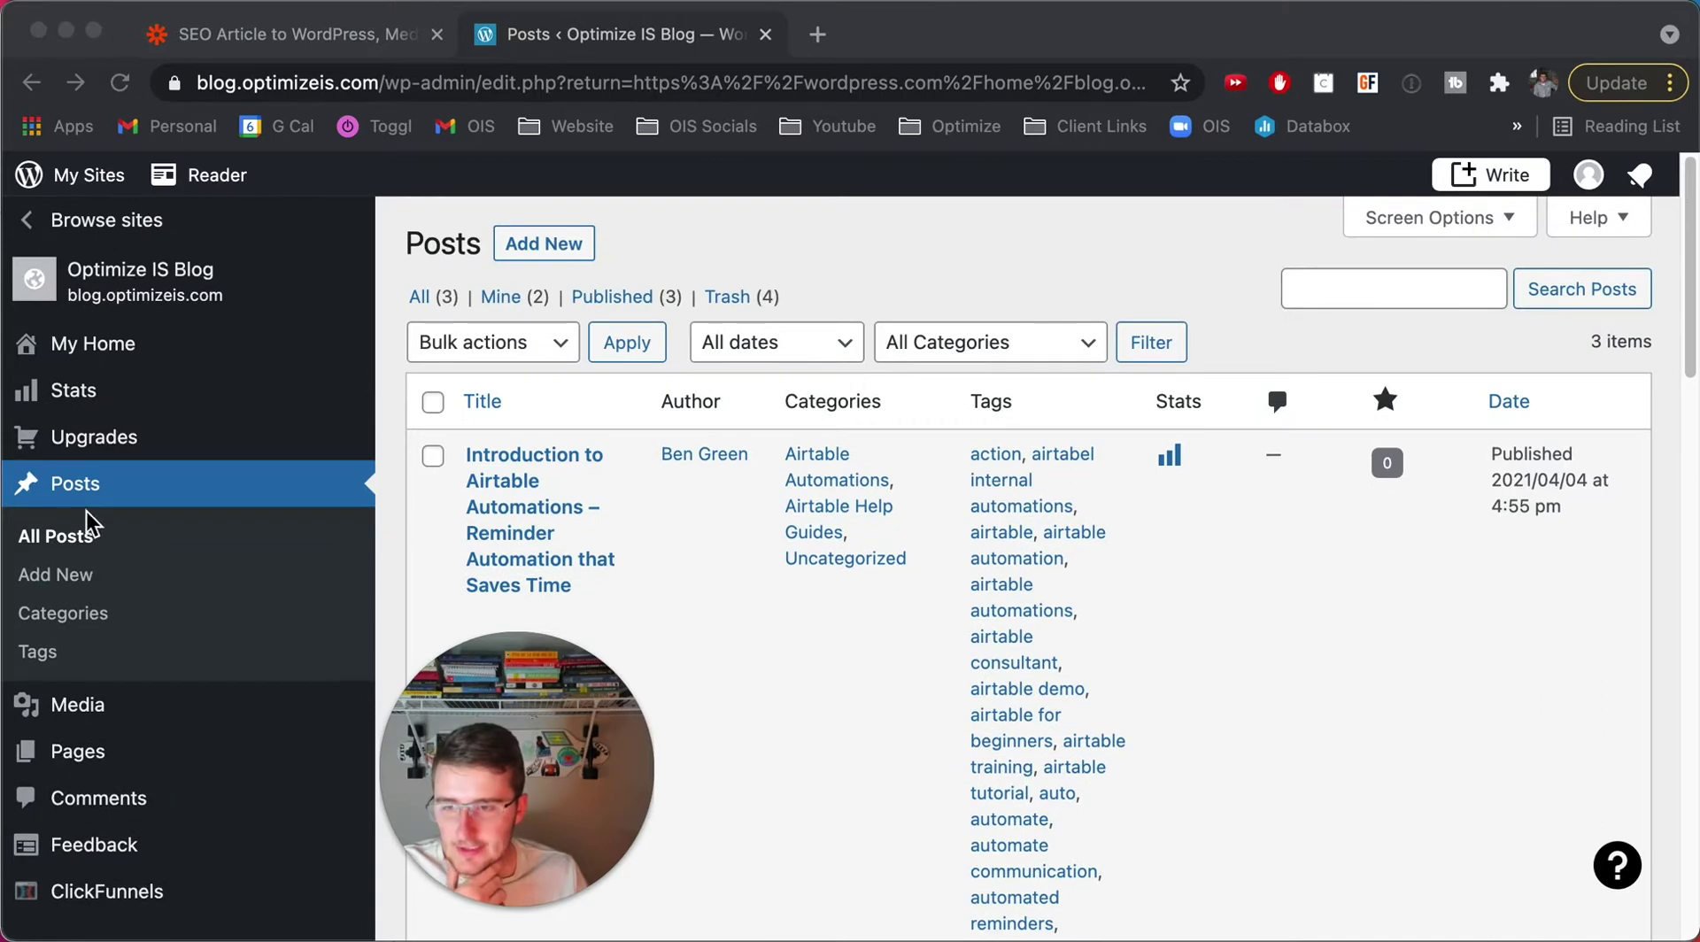
pyautogui.click(92, 342)
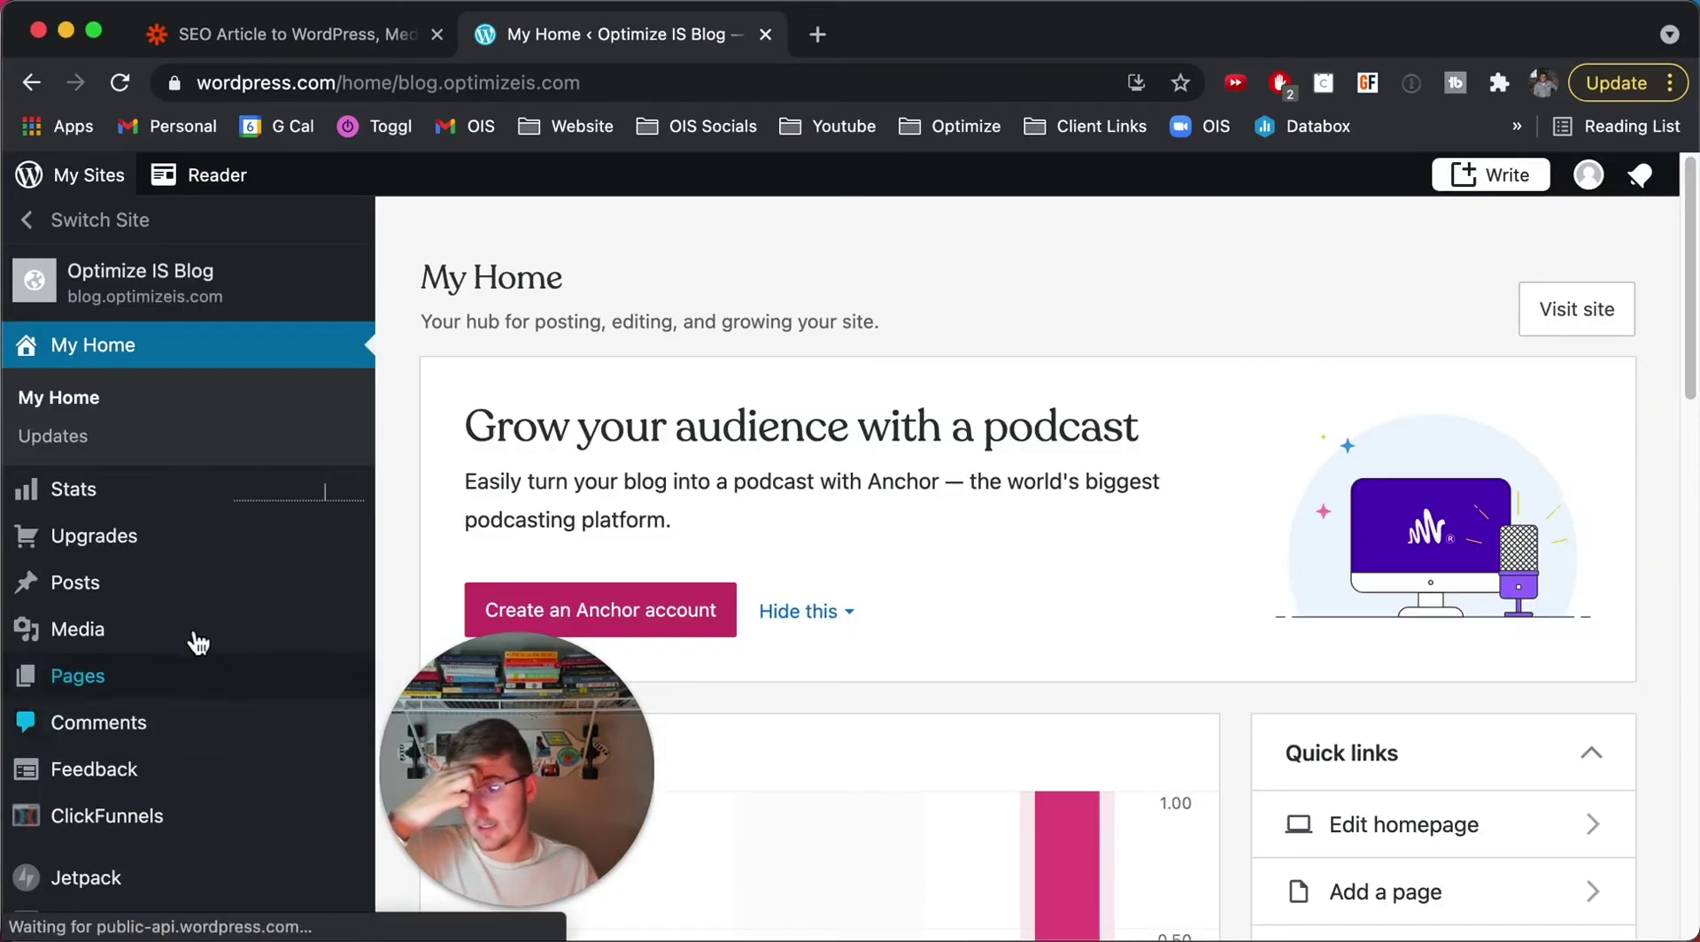
pyautogui.scroll(-3, 174, 748)
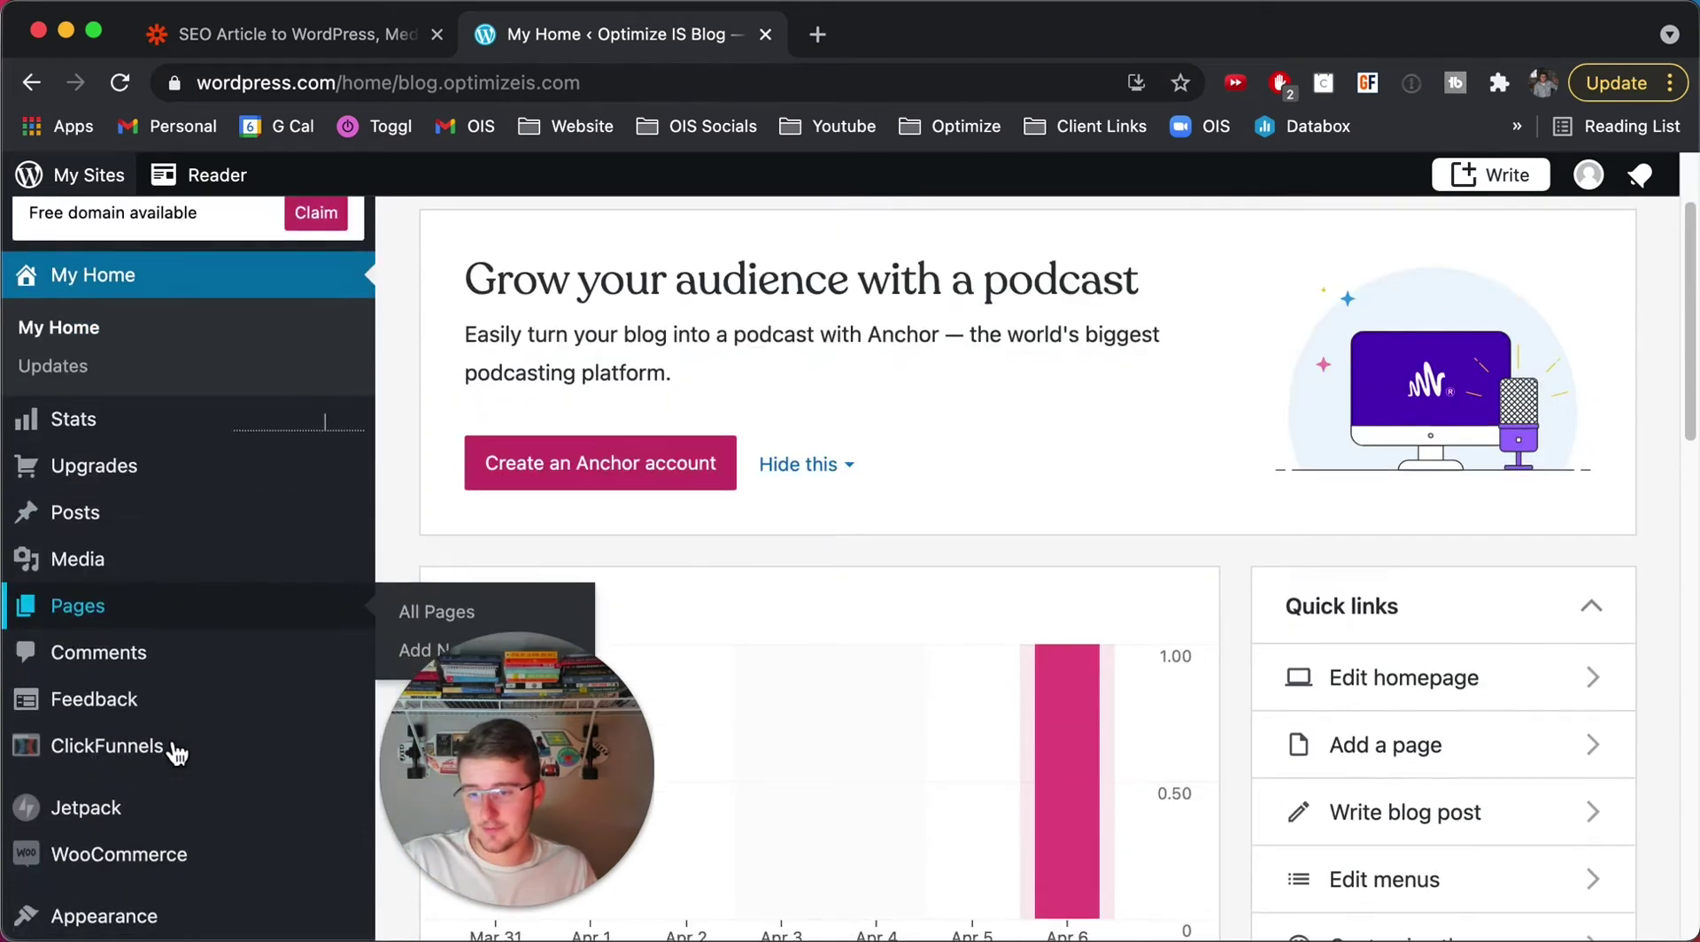
pyautogui.scroll(-5, 174, 748)
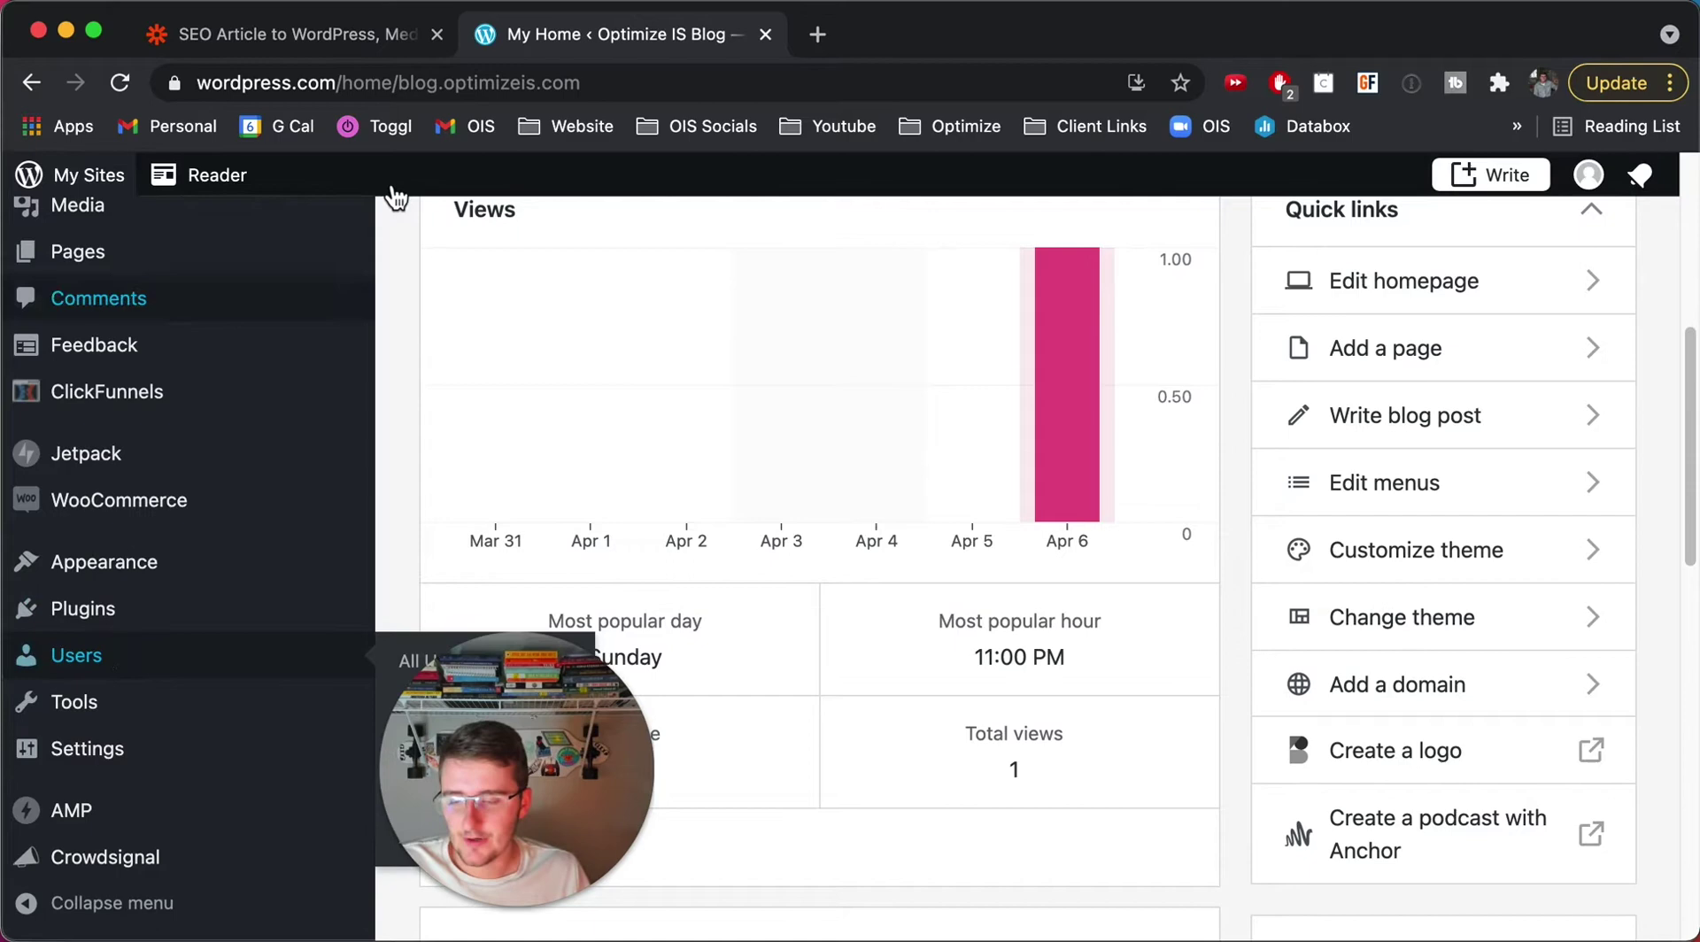
pyautogui.scroll(8, 413, 256)
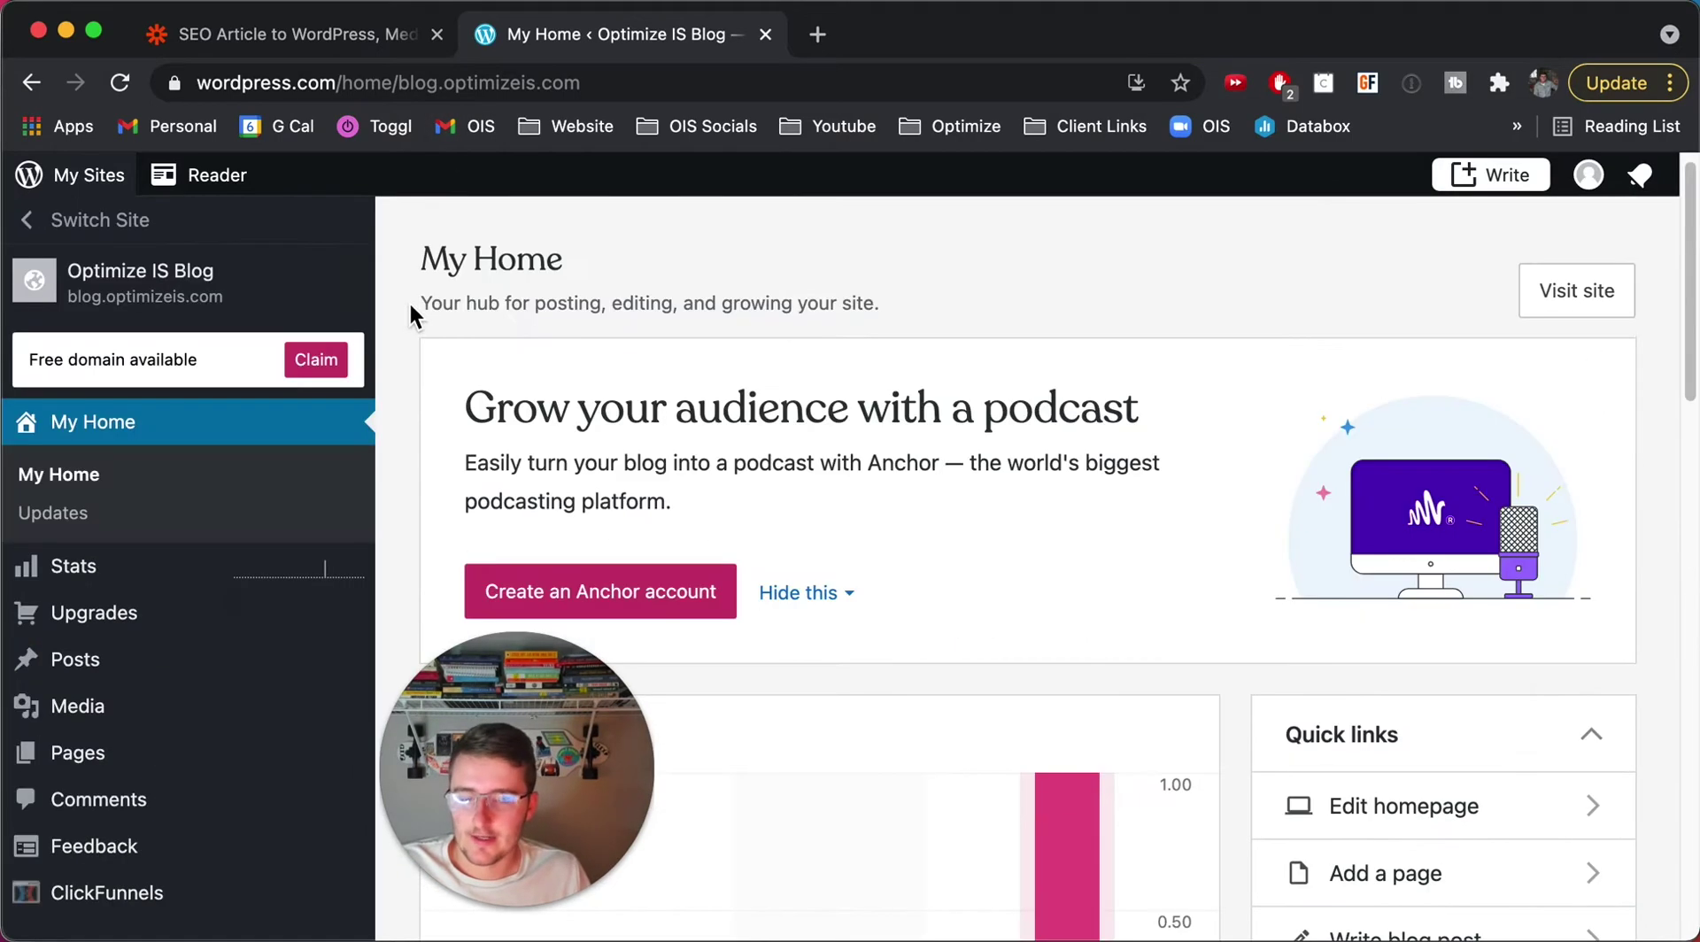
pyautogui.click(237, 680)
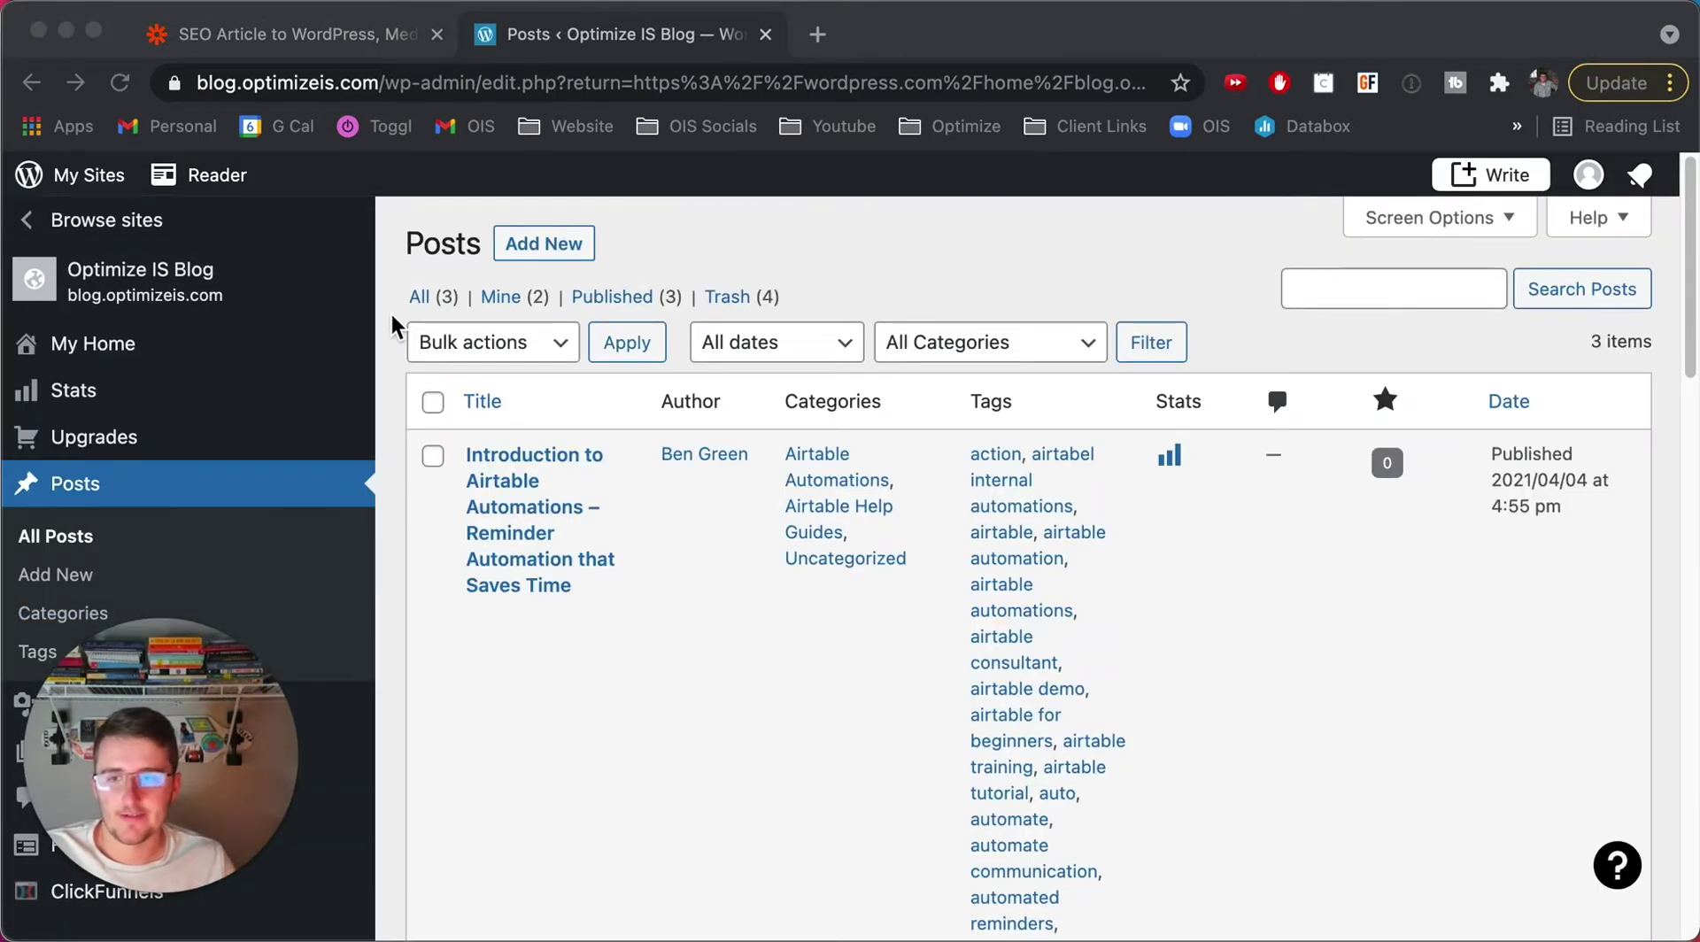
pyautogui.click(328, 34)
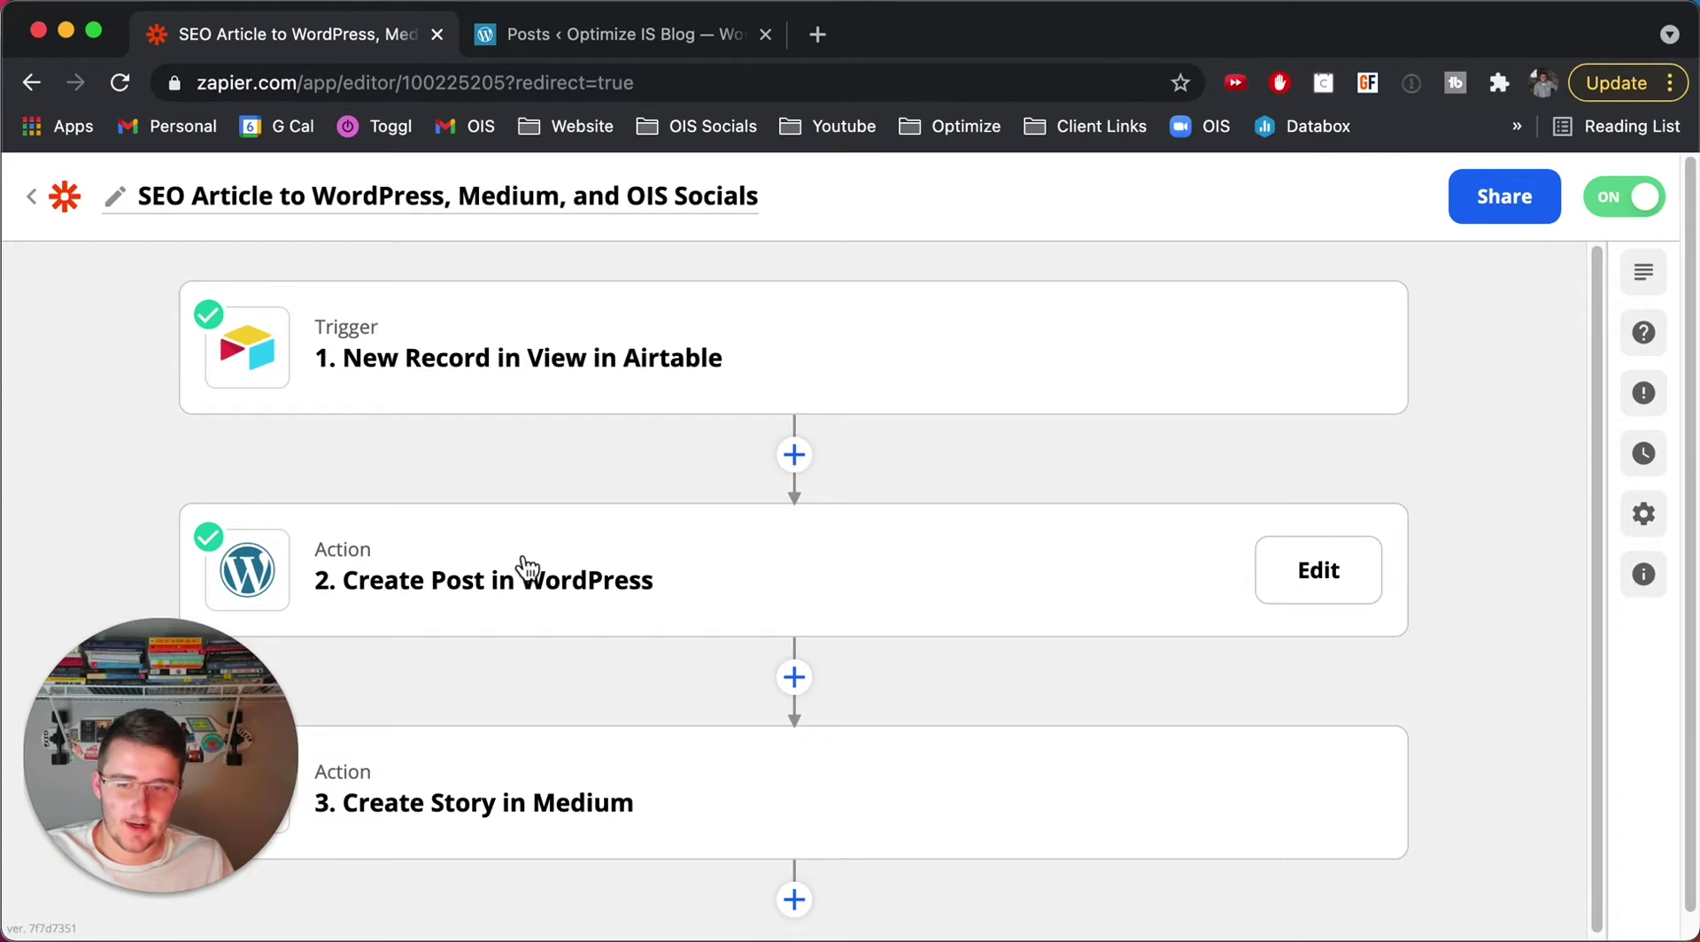
# Open the Airtable trigger to show its account, Youtube Analytics base, Article Submission table and Zapier Automation view
pyautogui.scroll(-1, 531, 615)
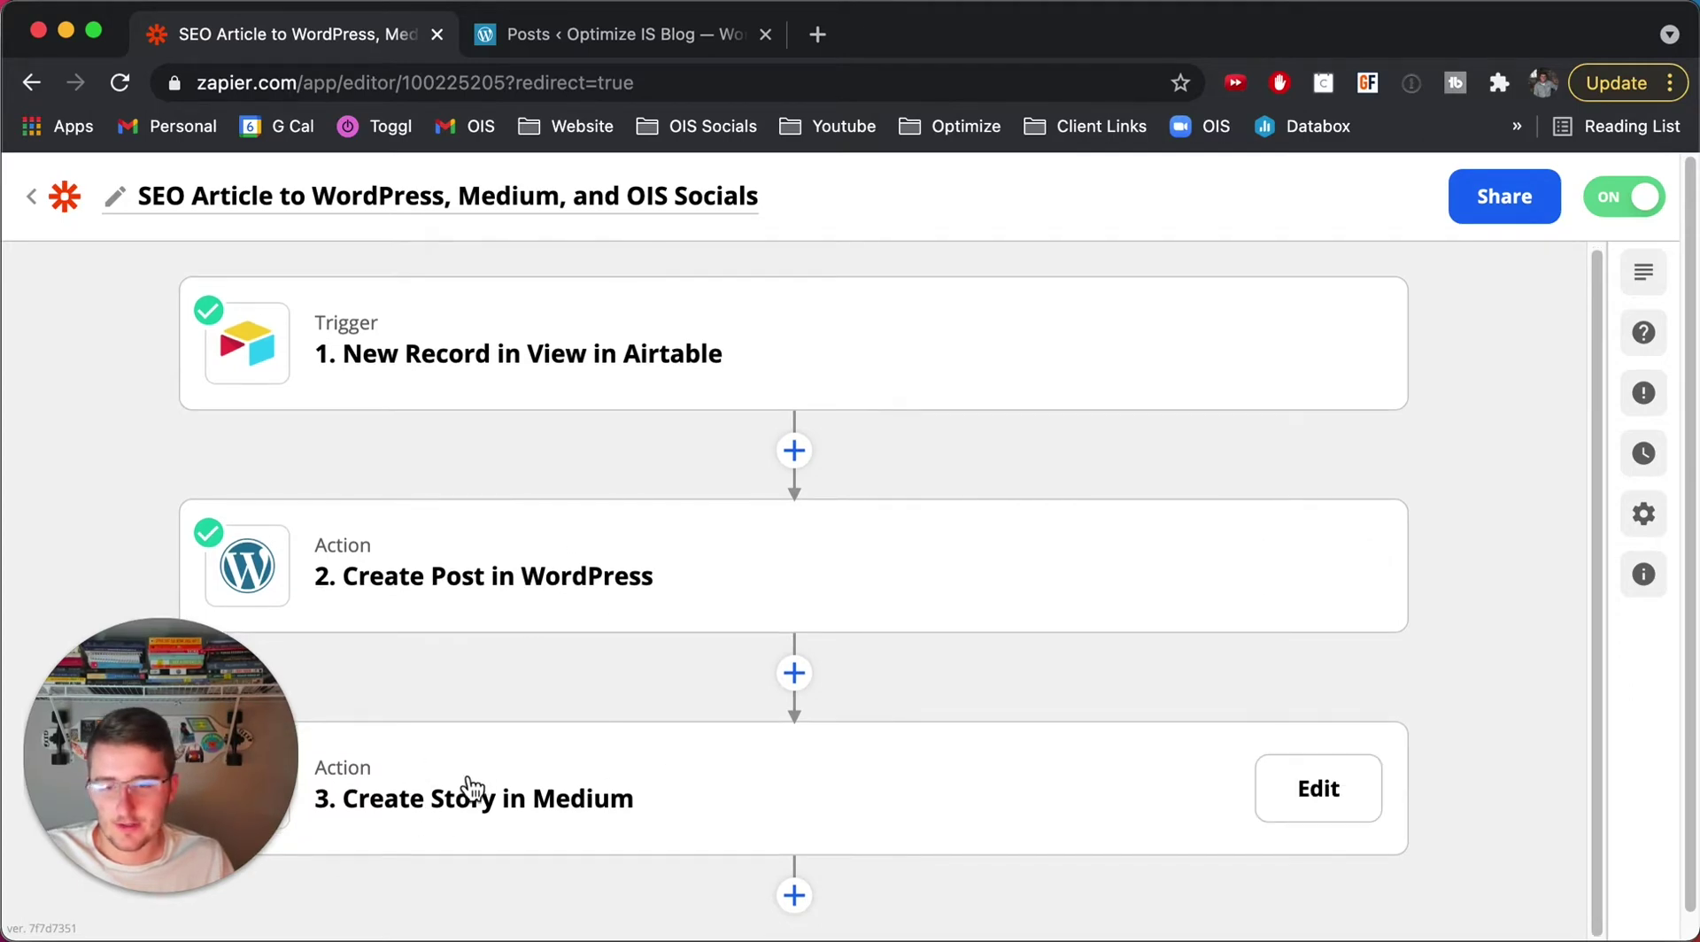
pyautogui.scroll(1, 469, 787)
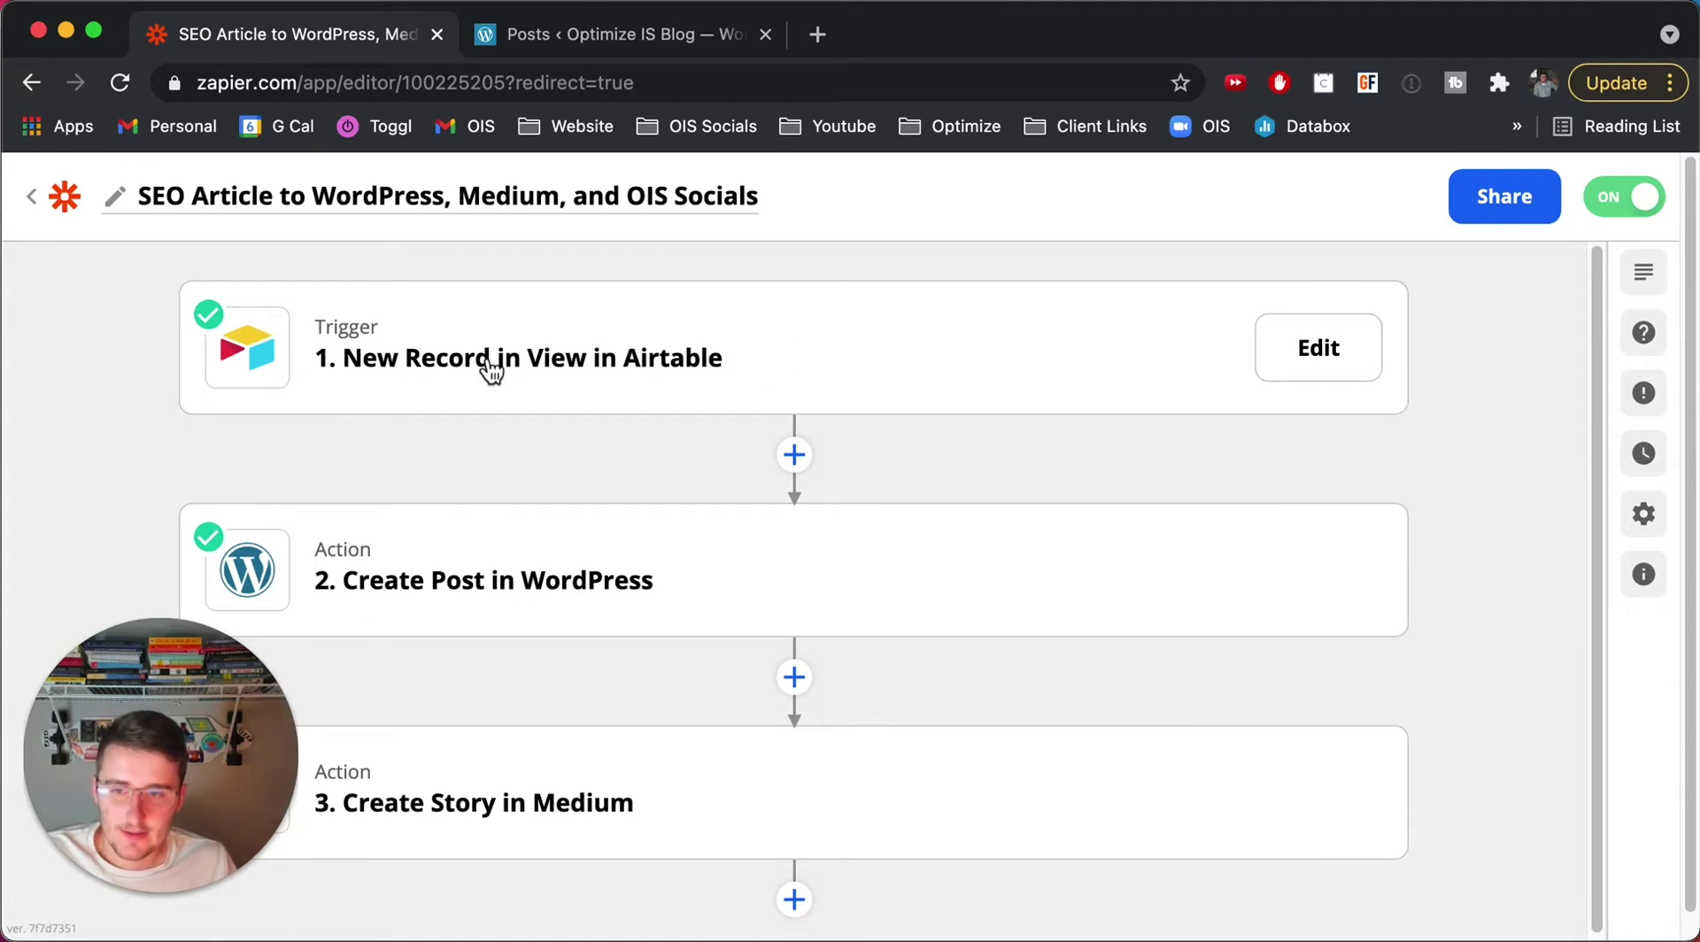
pyautogui.click(638, 363)
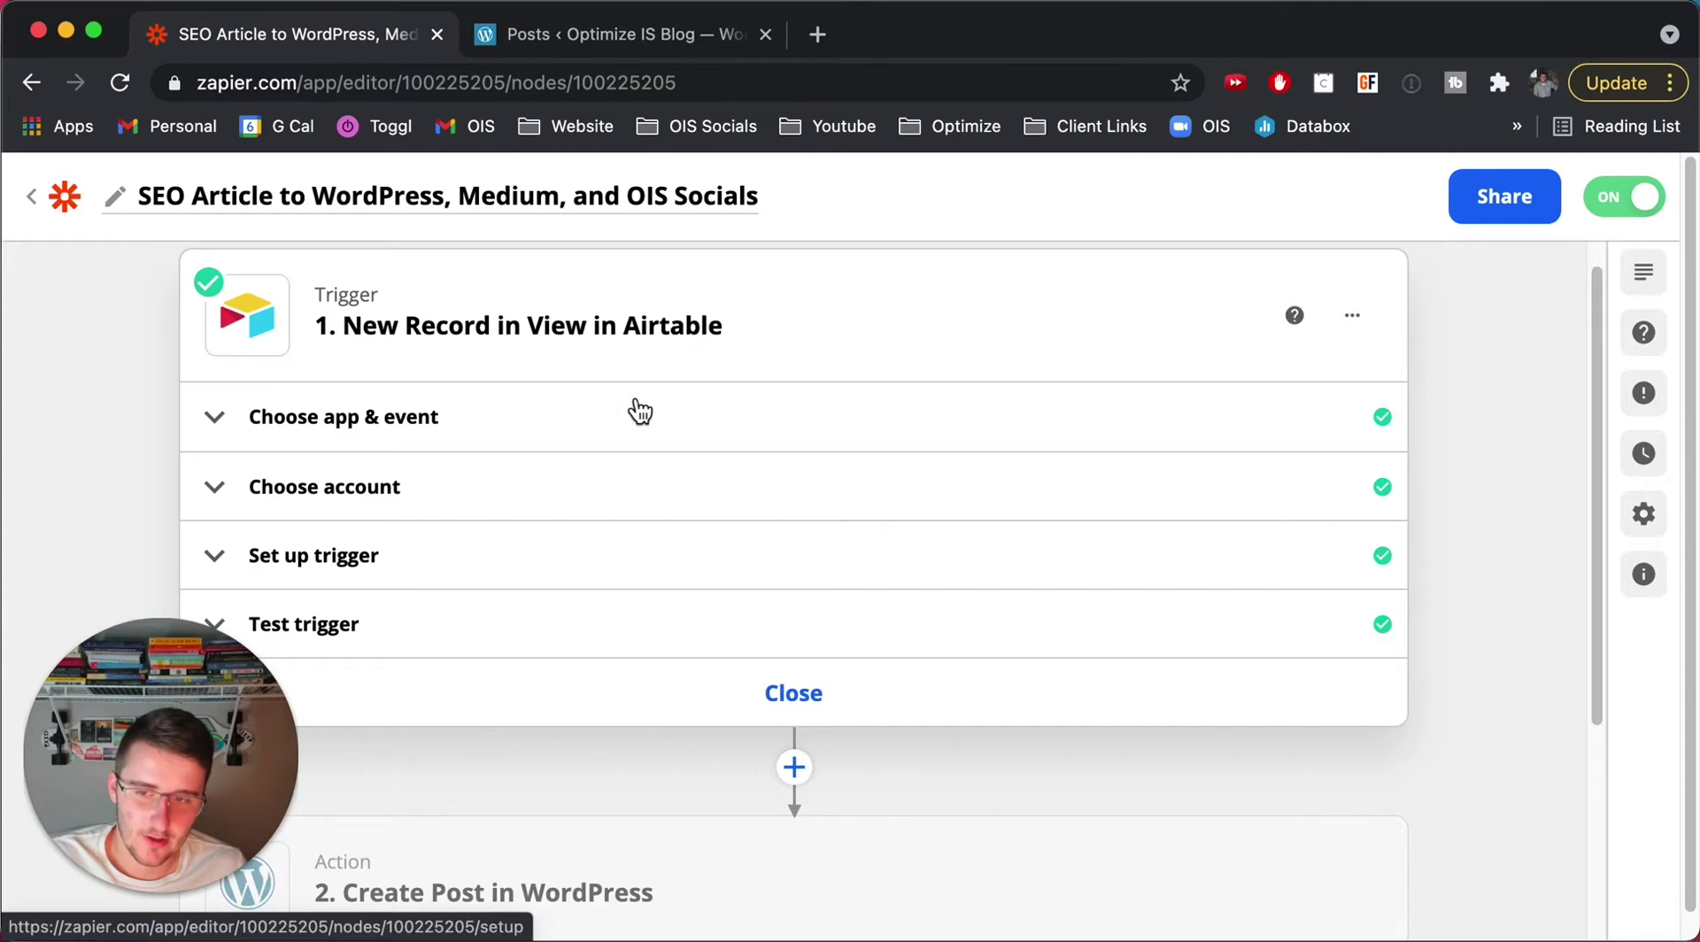
pyautogui.scroll(-1, 523, 633)
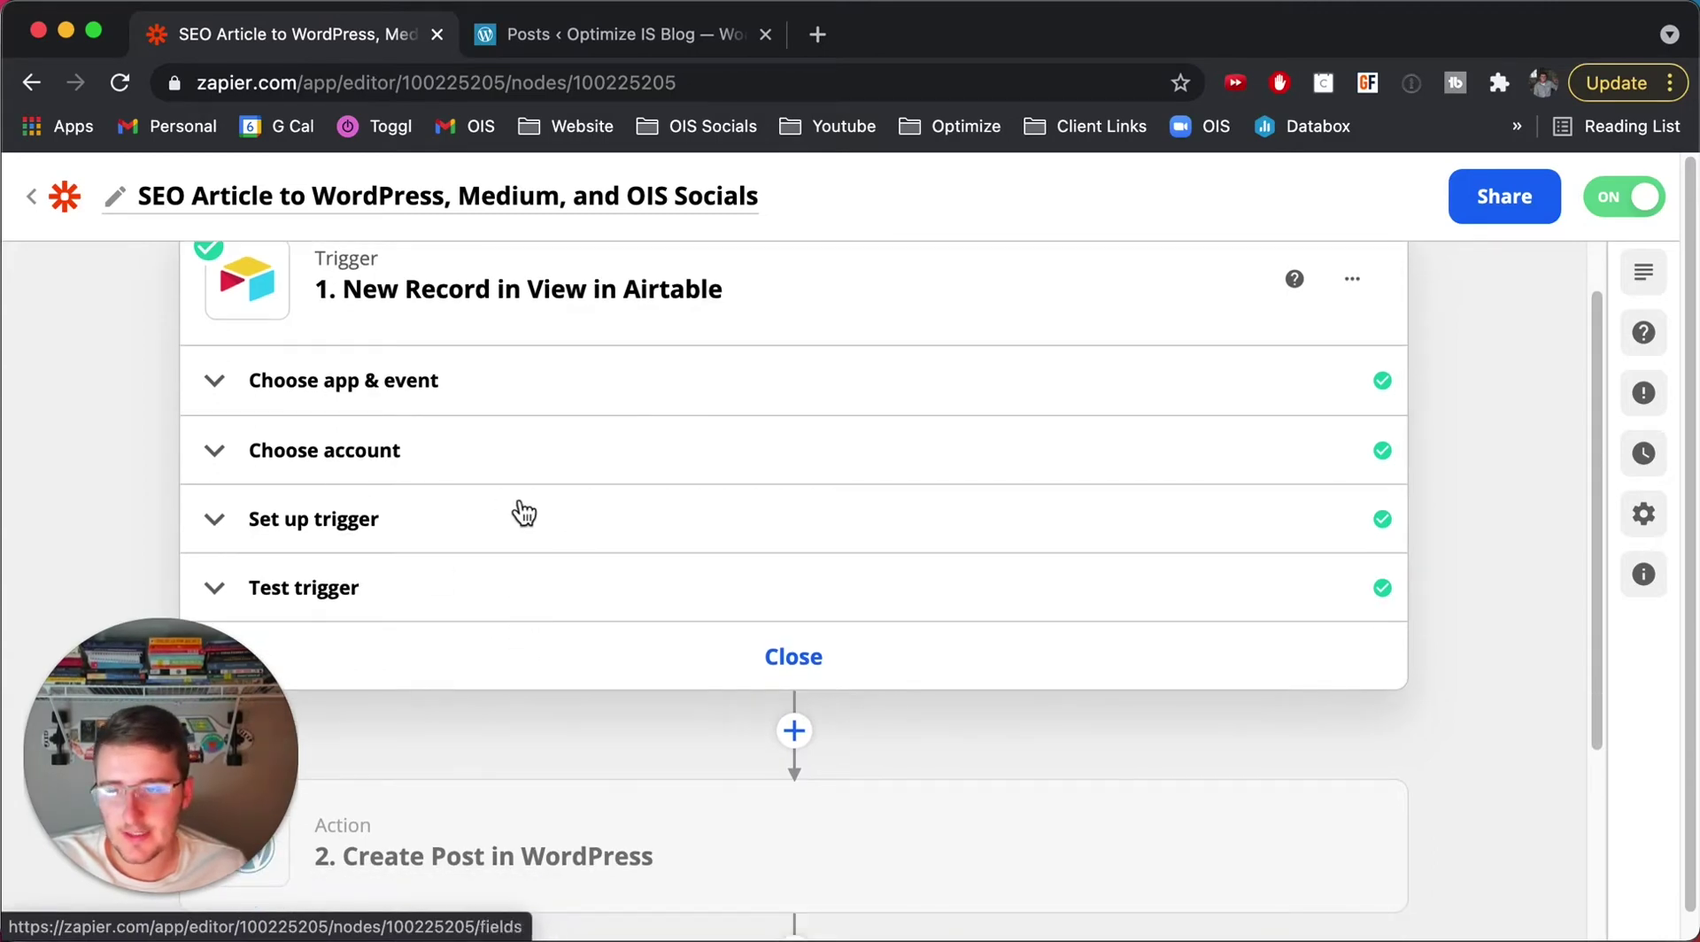
pyautogui.click(420, 451)
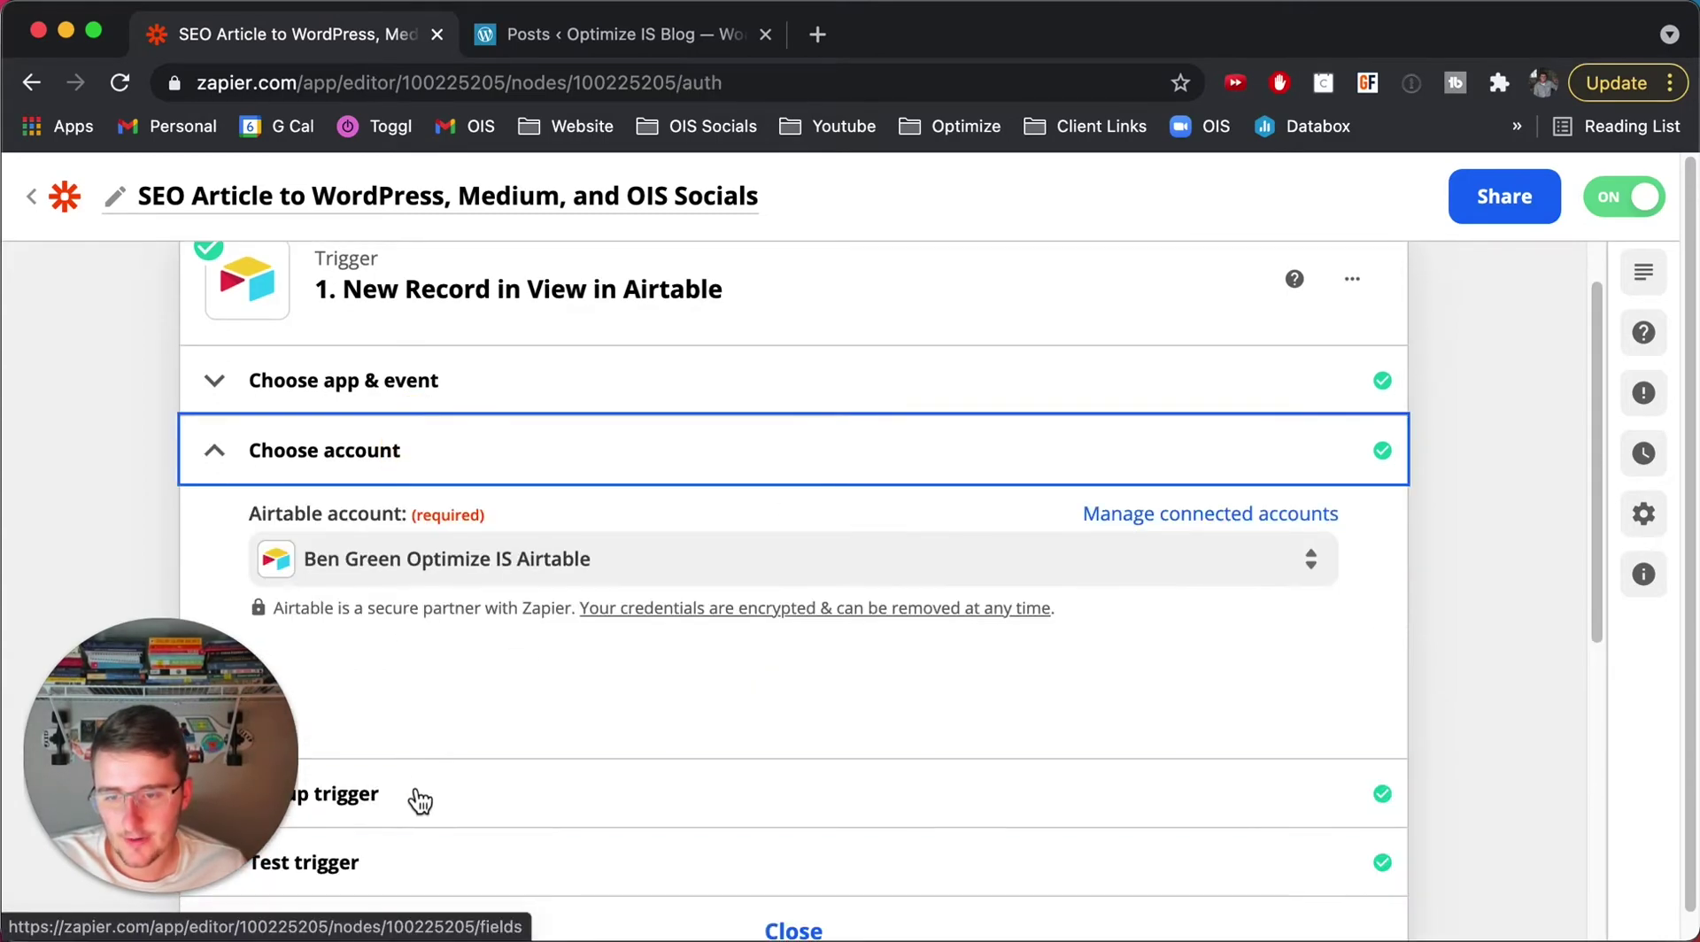
pyautogui.click(417, 792)
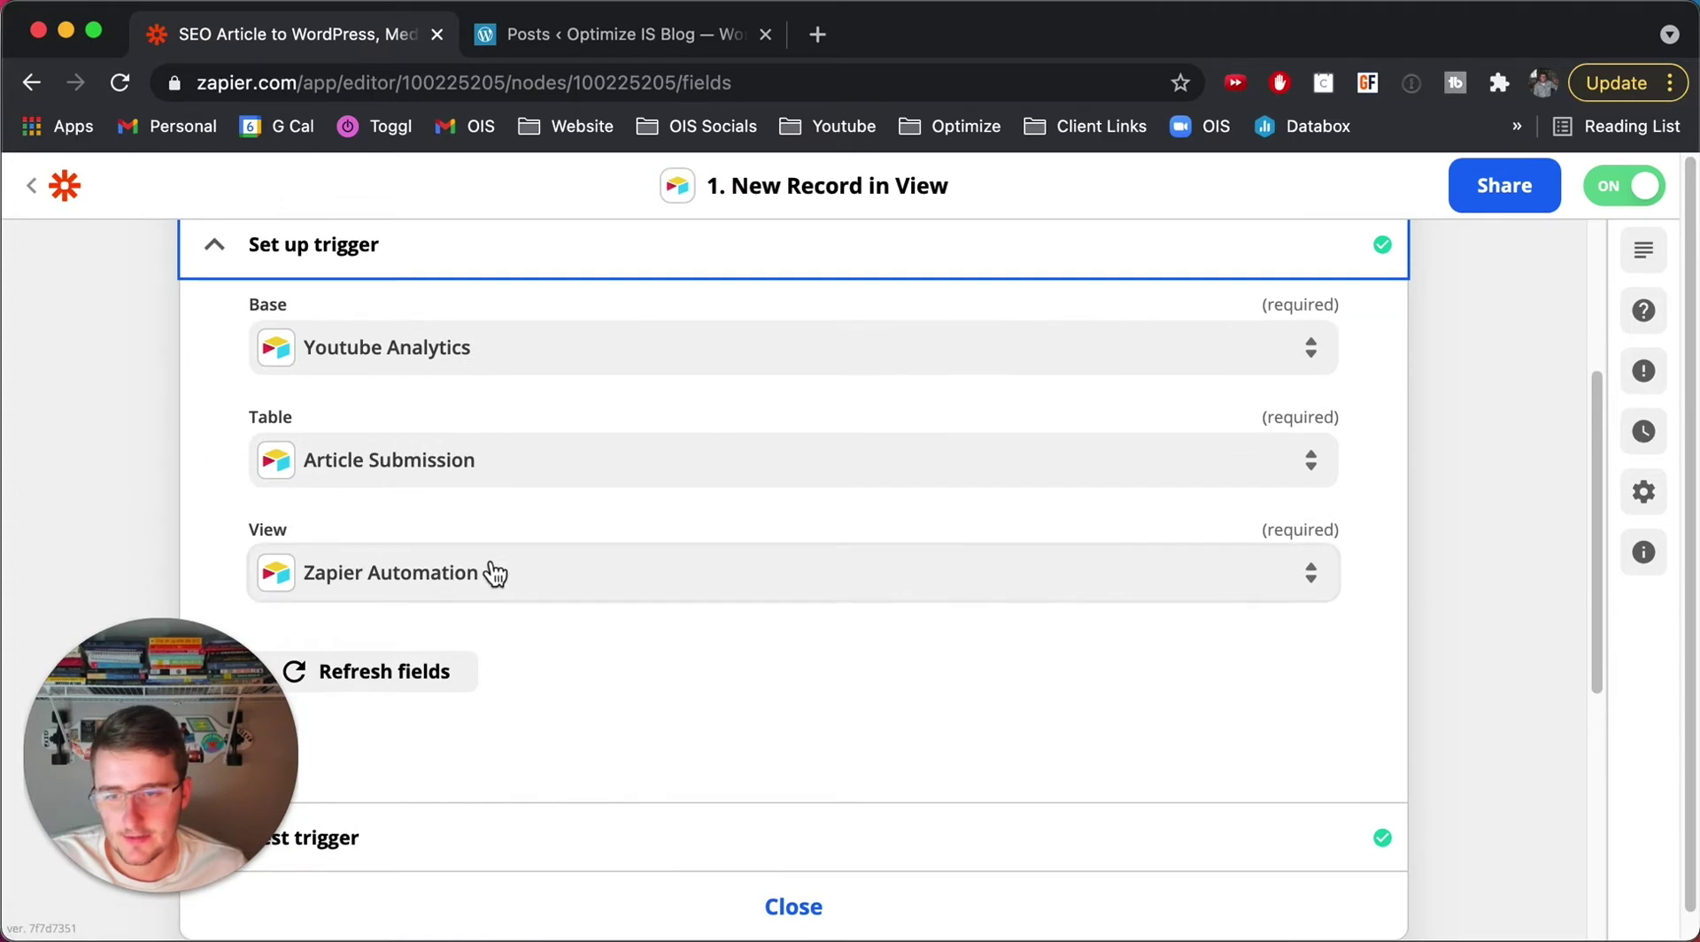
# Show the trigger's test result with the sample record 'SEO Writing Test'
pyautogui.scroll(-2, 519, 478)
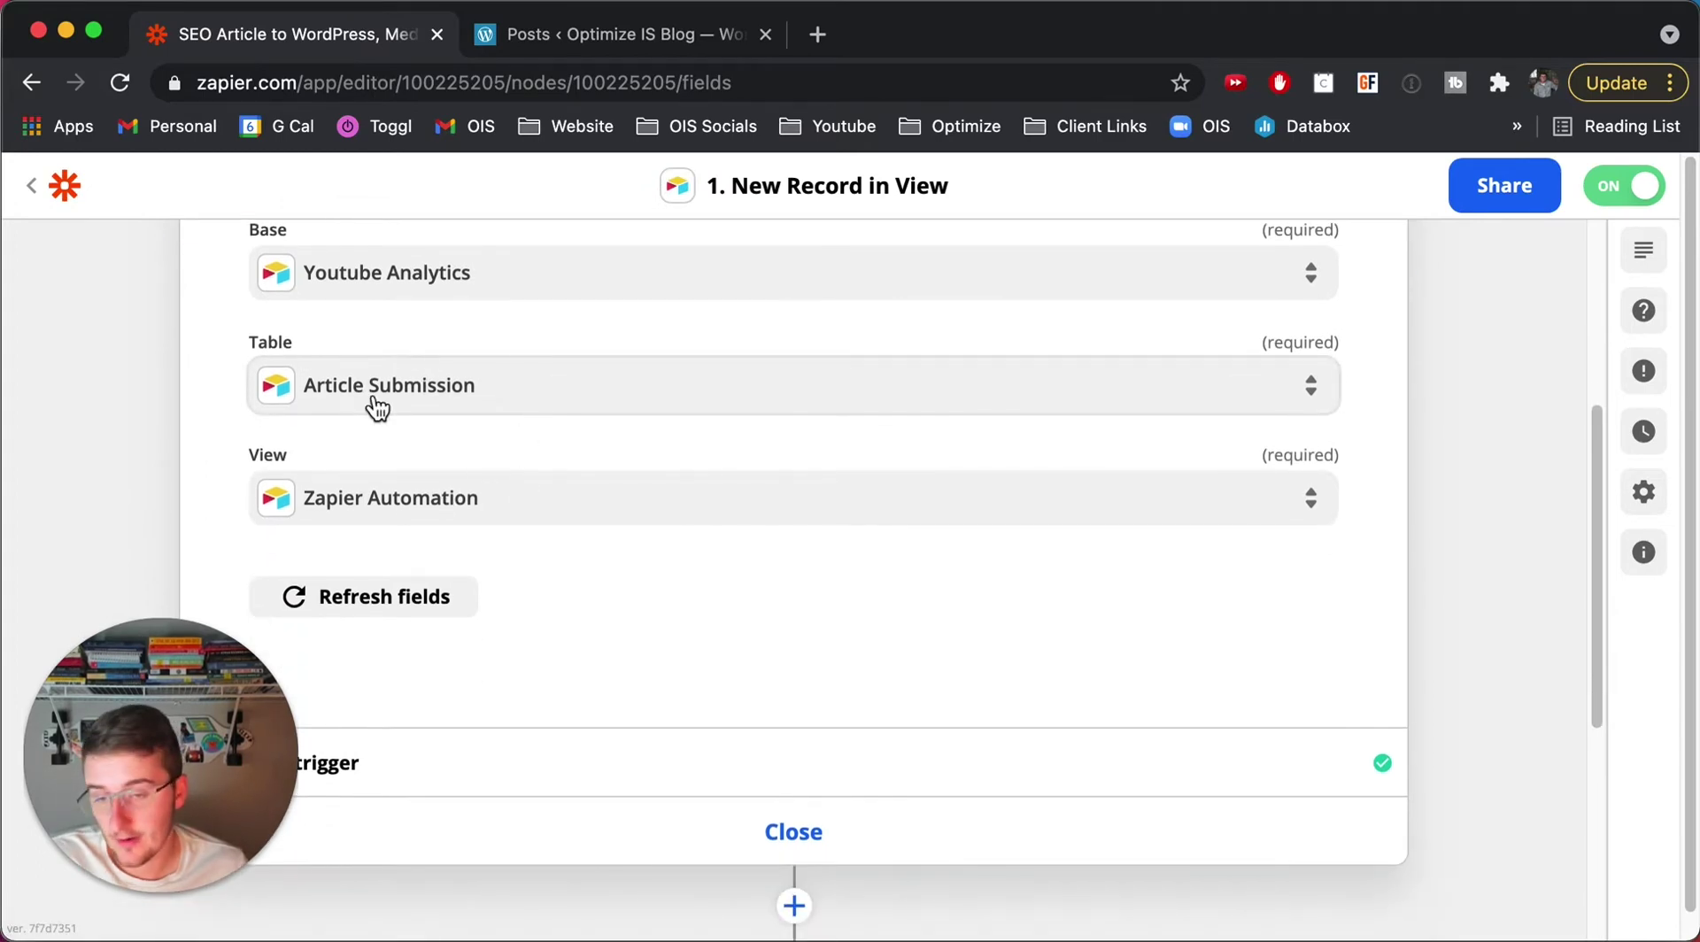
pyautogui.scroll(-2, 569, 576)
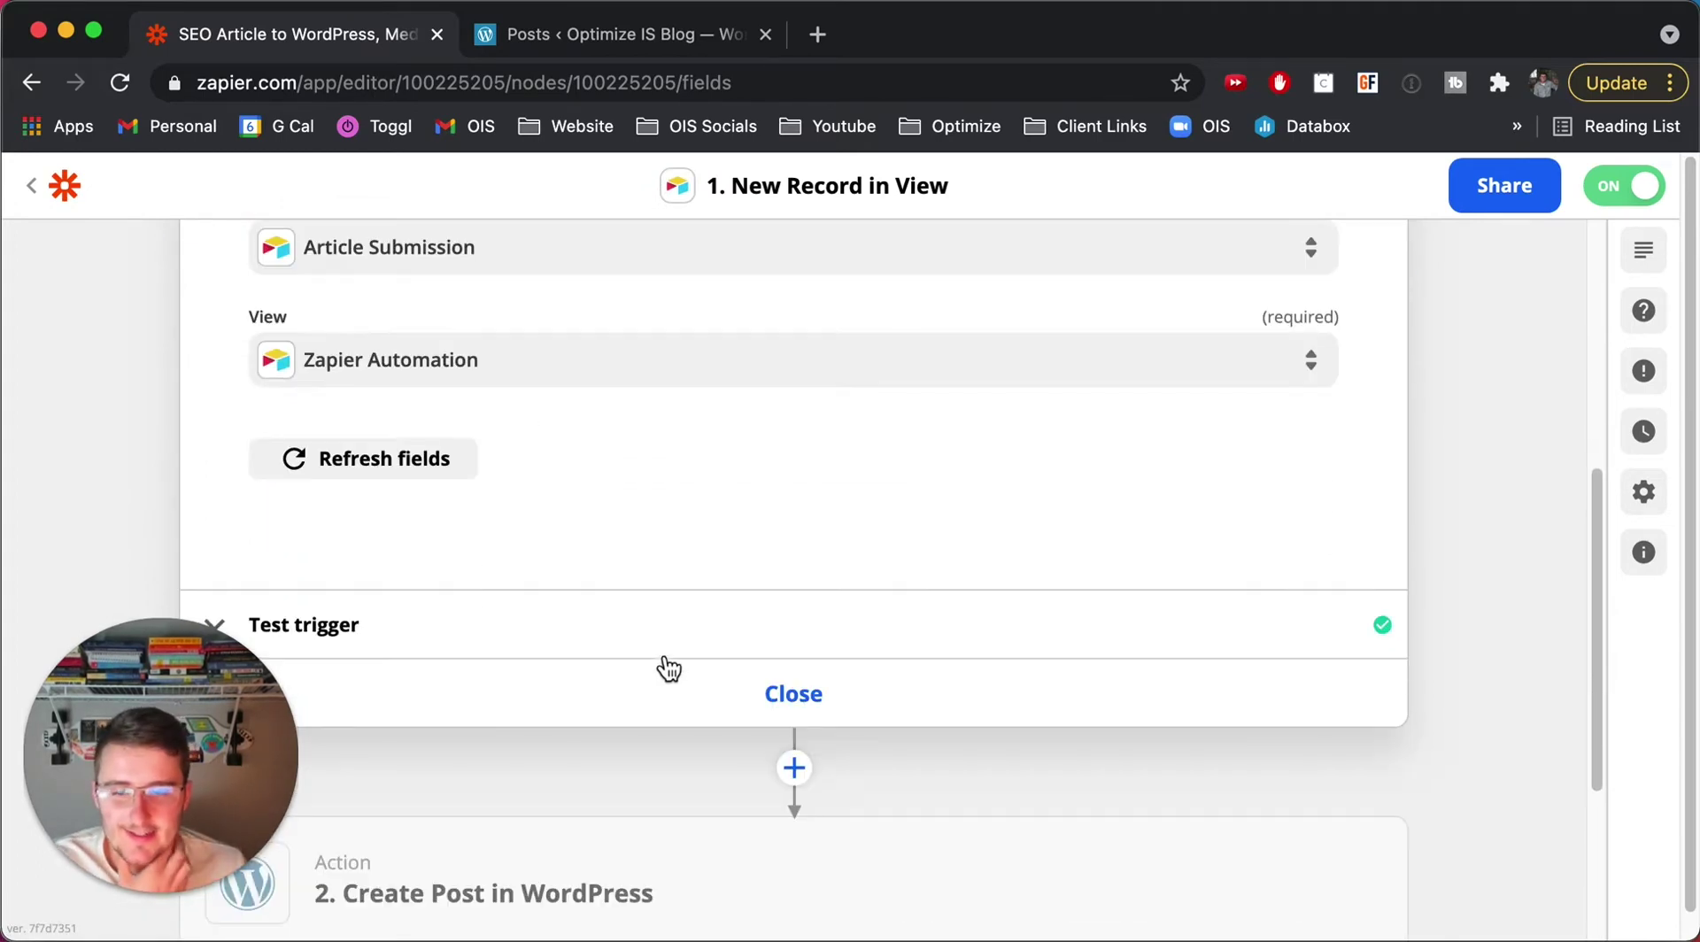
pyautogui.click(668, 655)
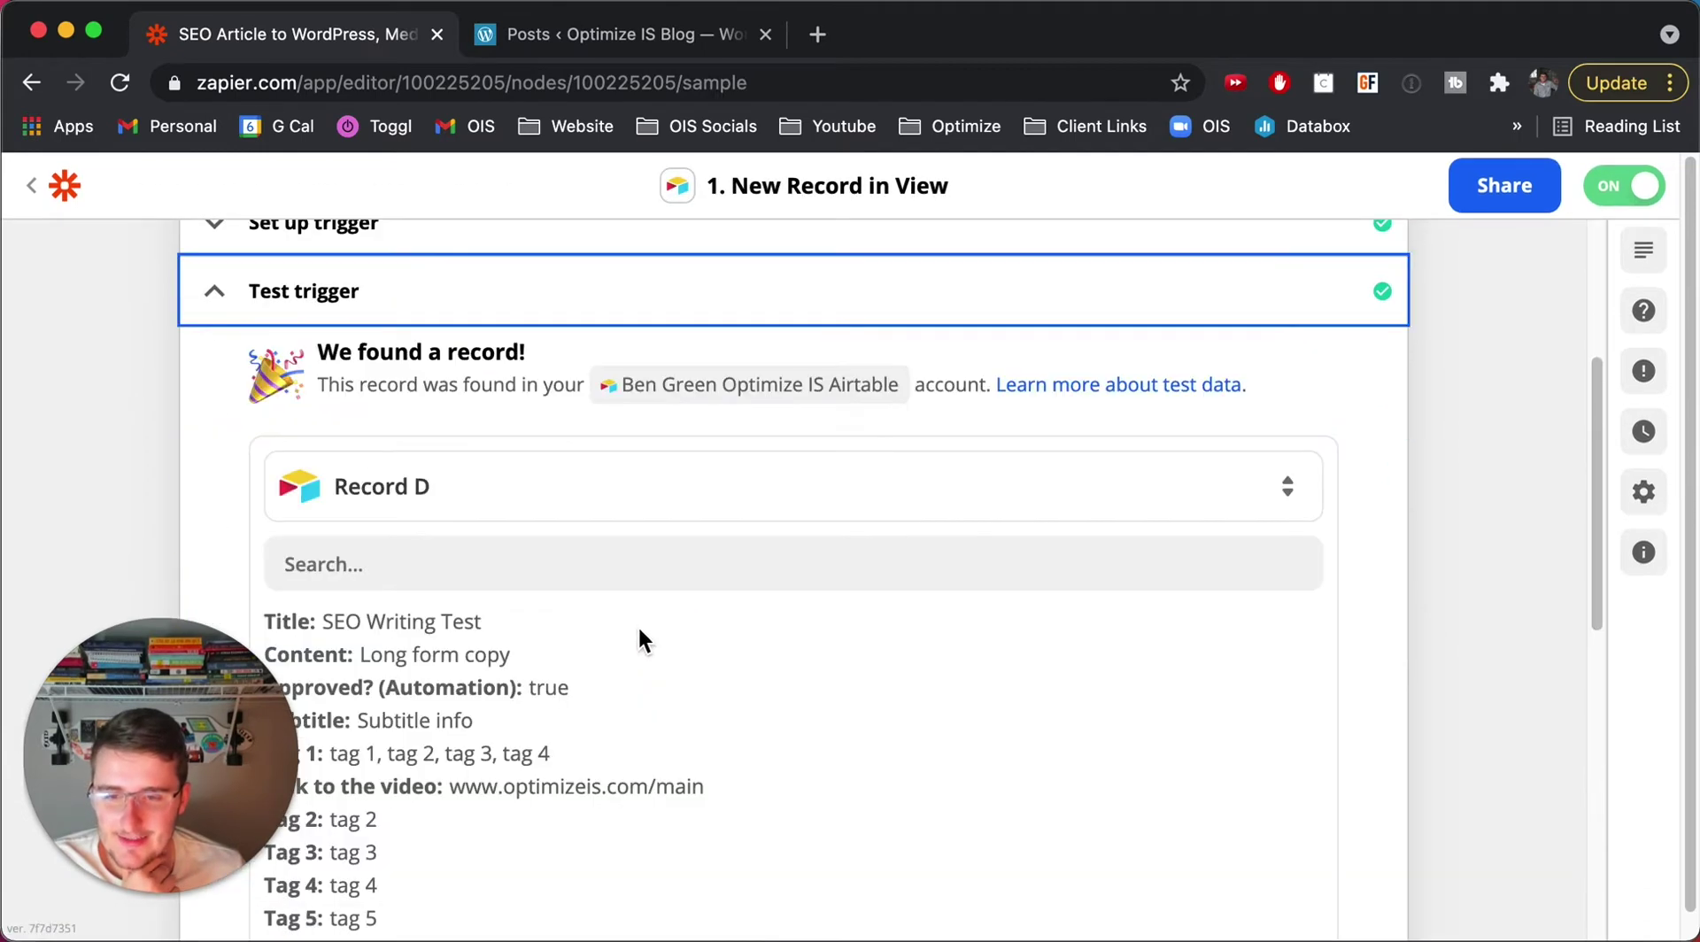
pyautogui.scroll(-10, 233, 416)
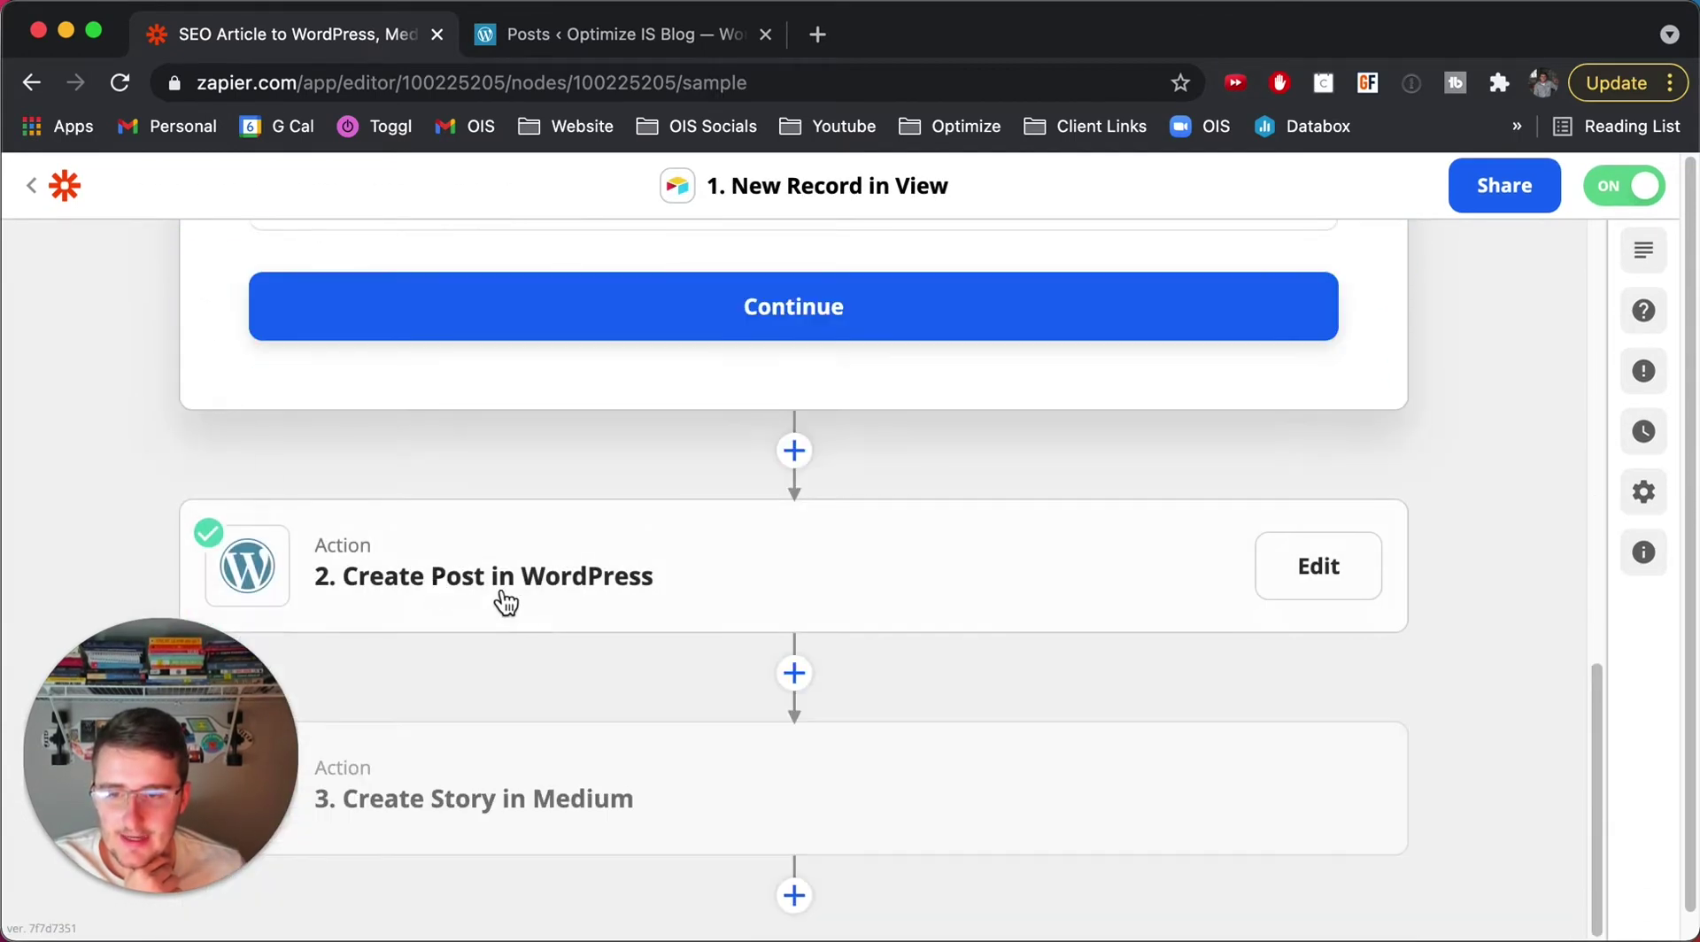
pyautogui.click(527, 602)
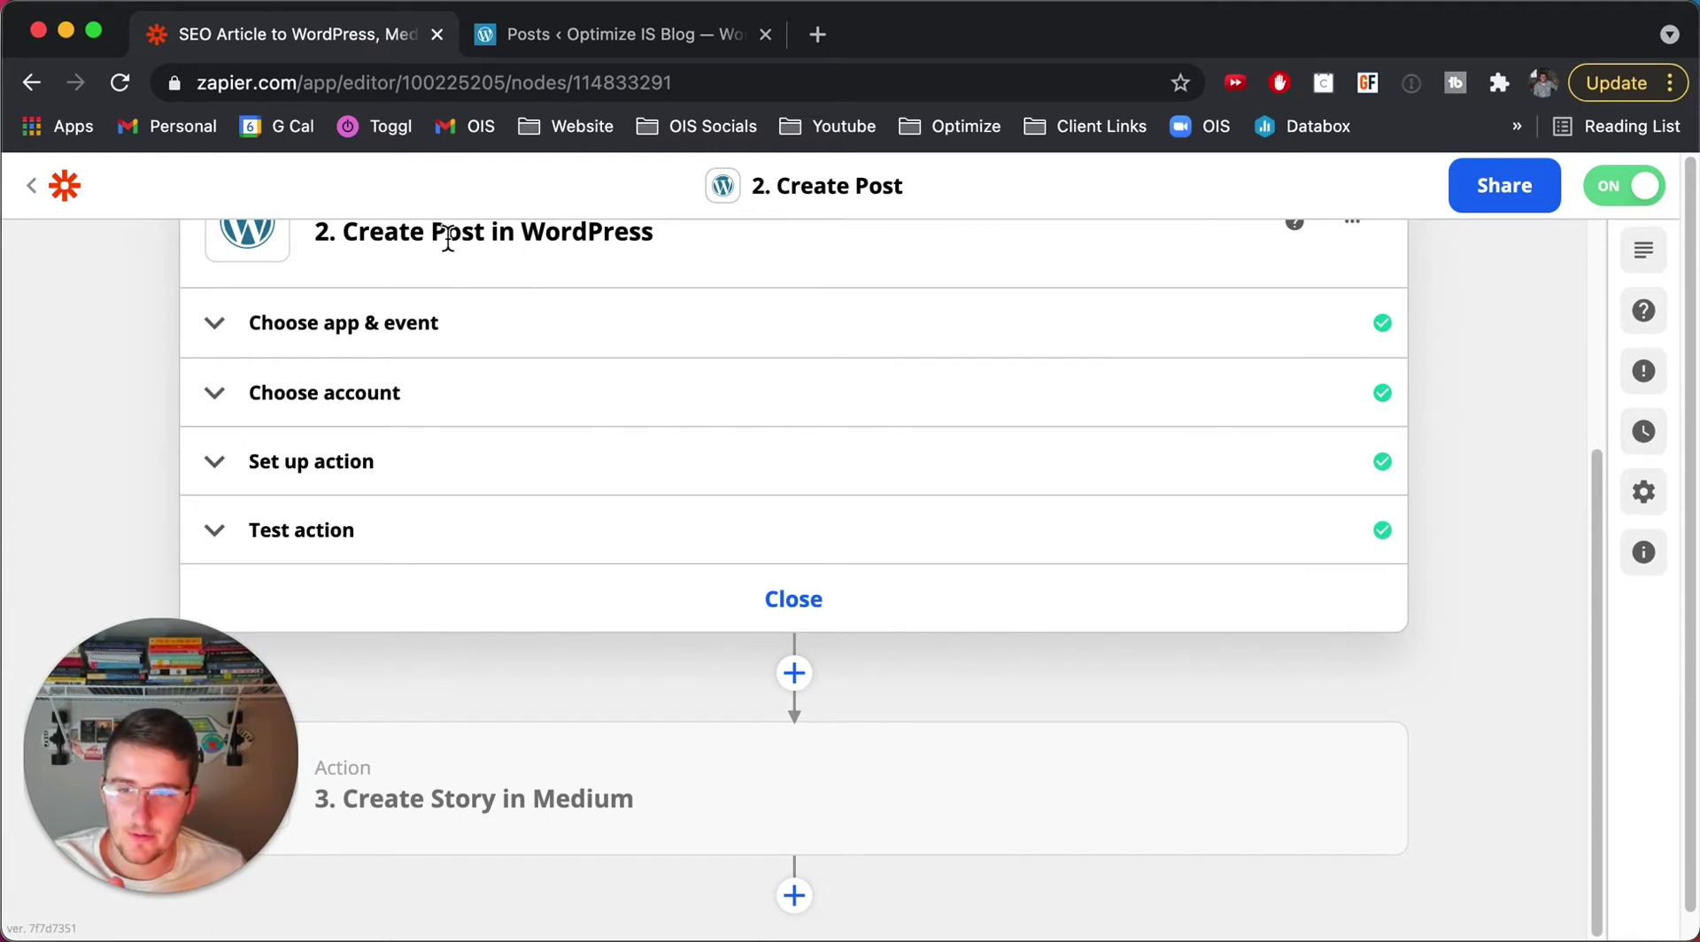
pyautogui.scroll(1, 438, 266)
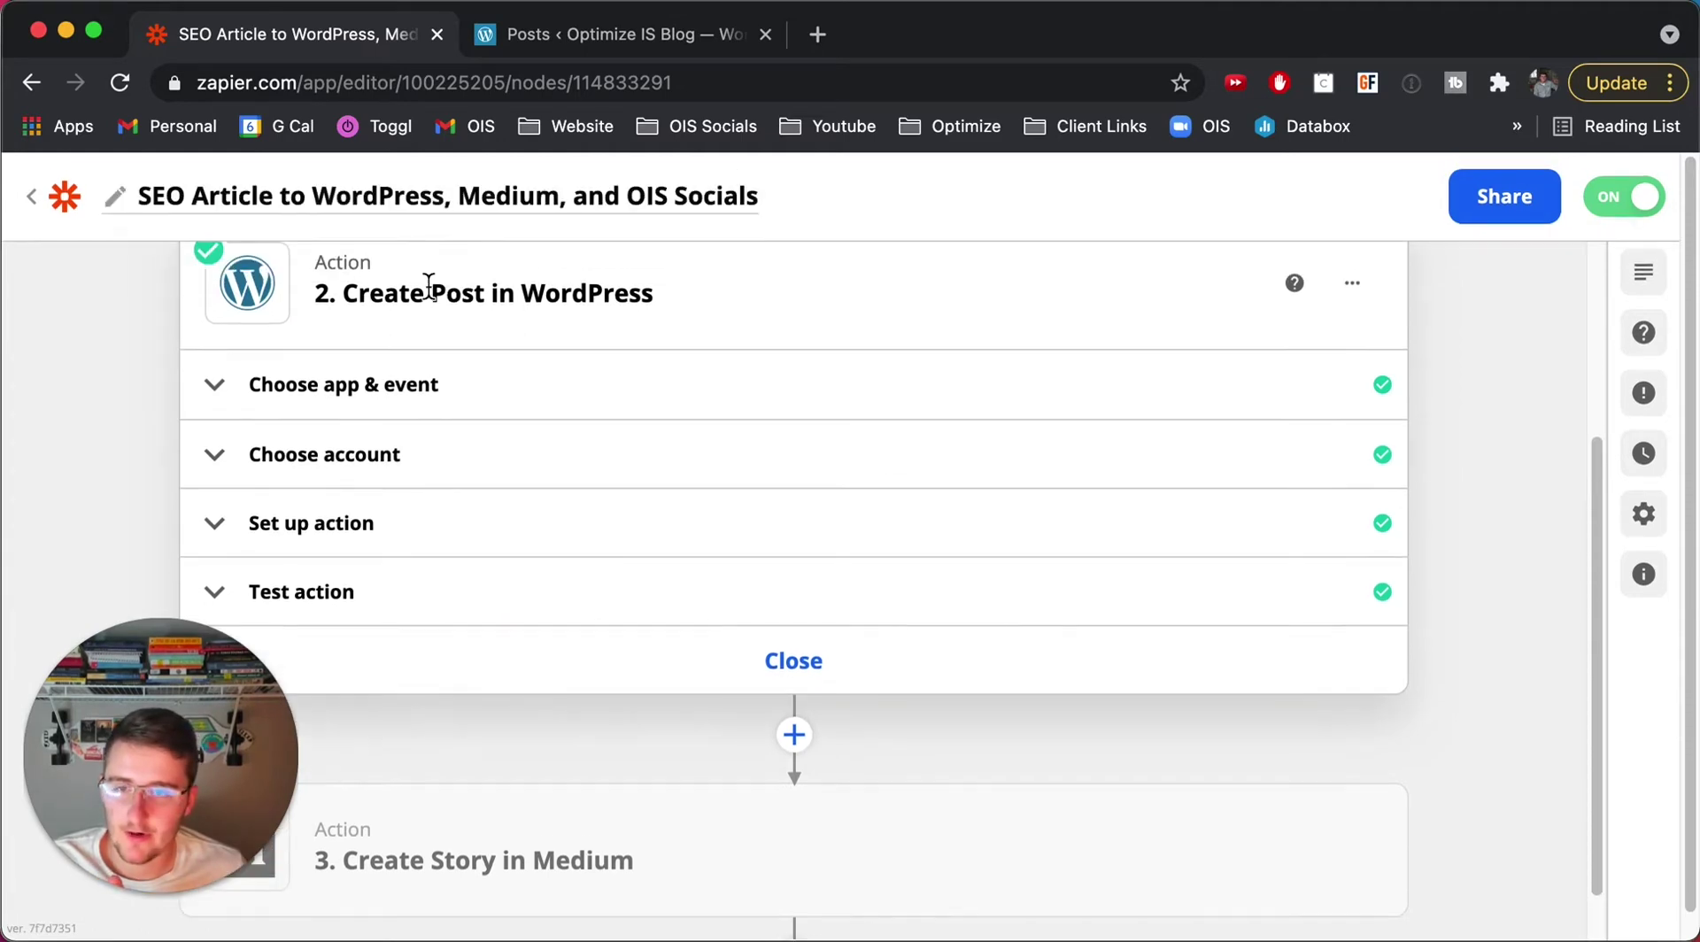
pyautogui.click(431, 410)
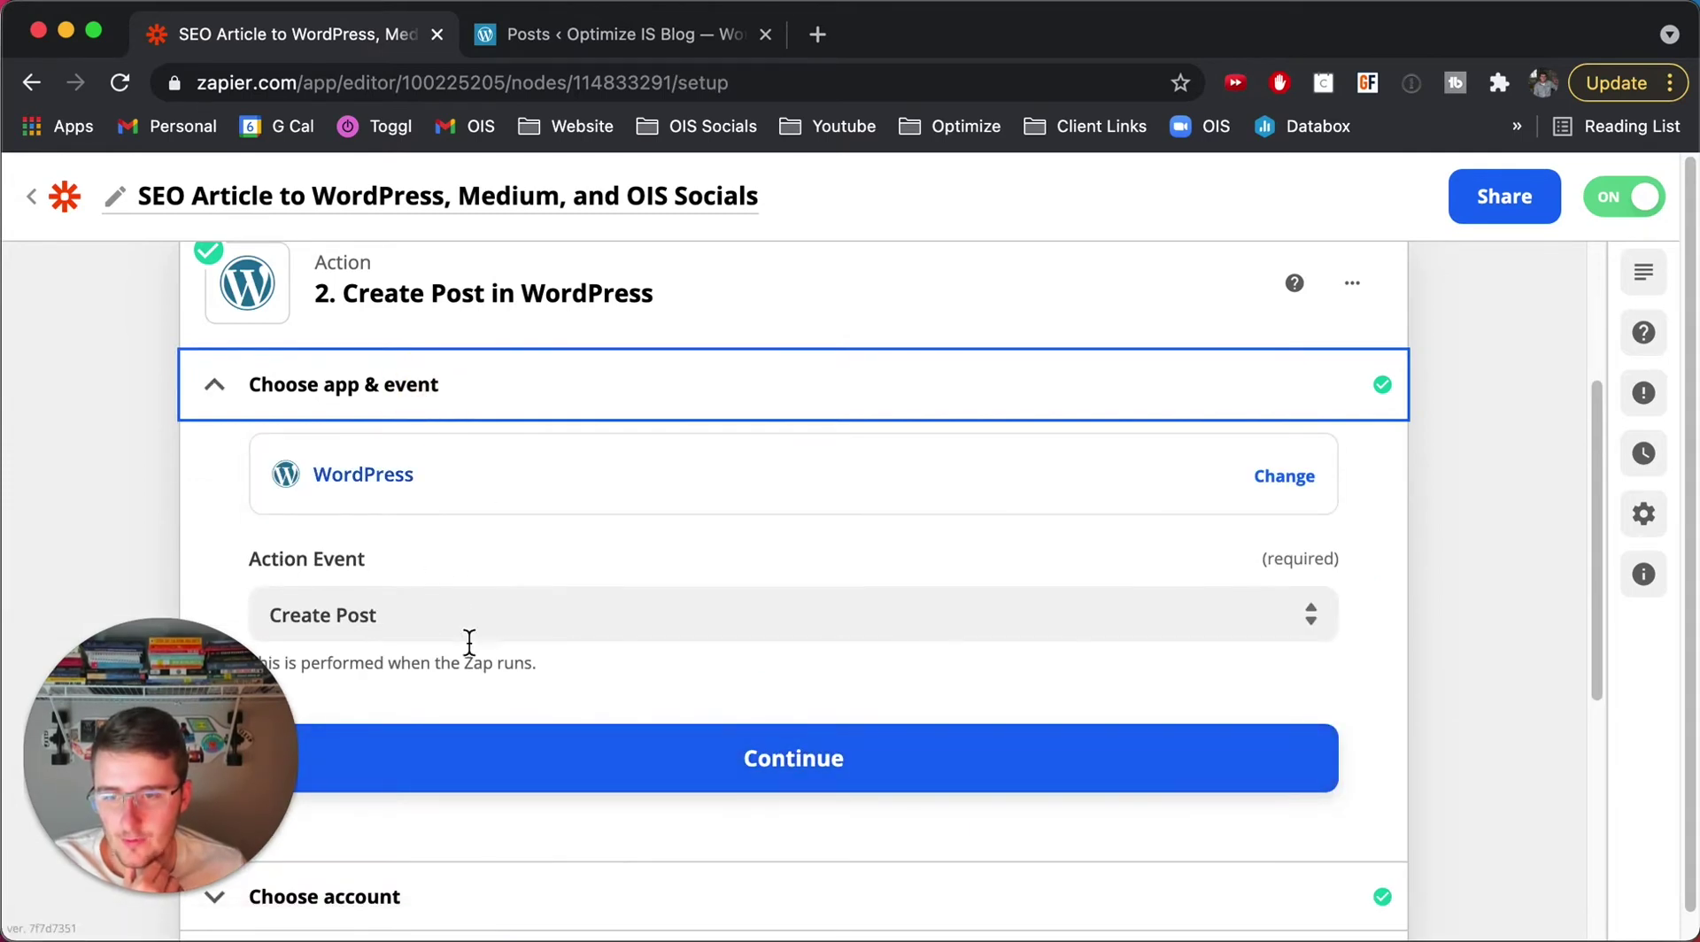
pyautogui.click(457, 761)
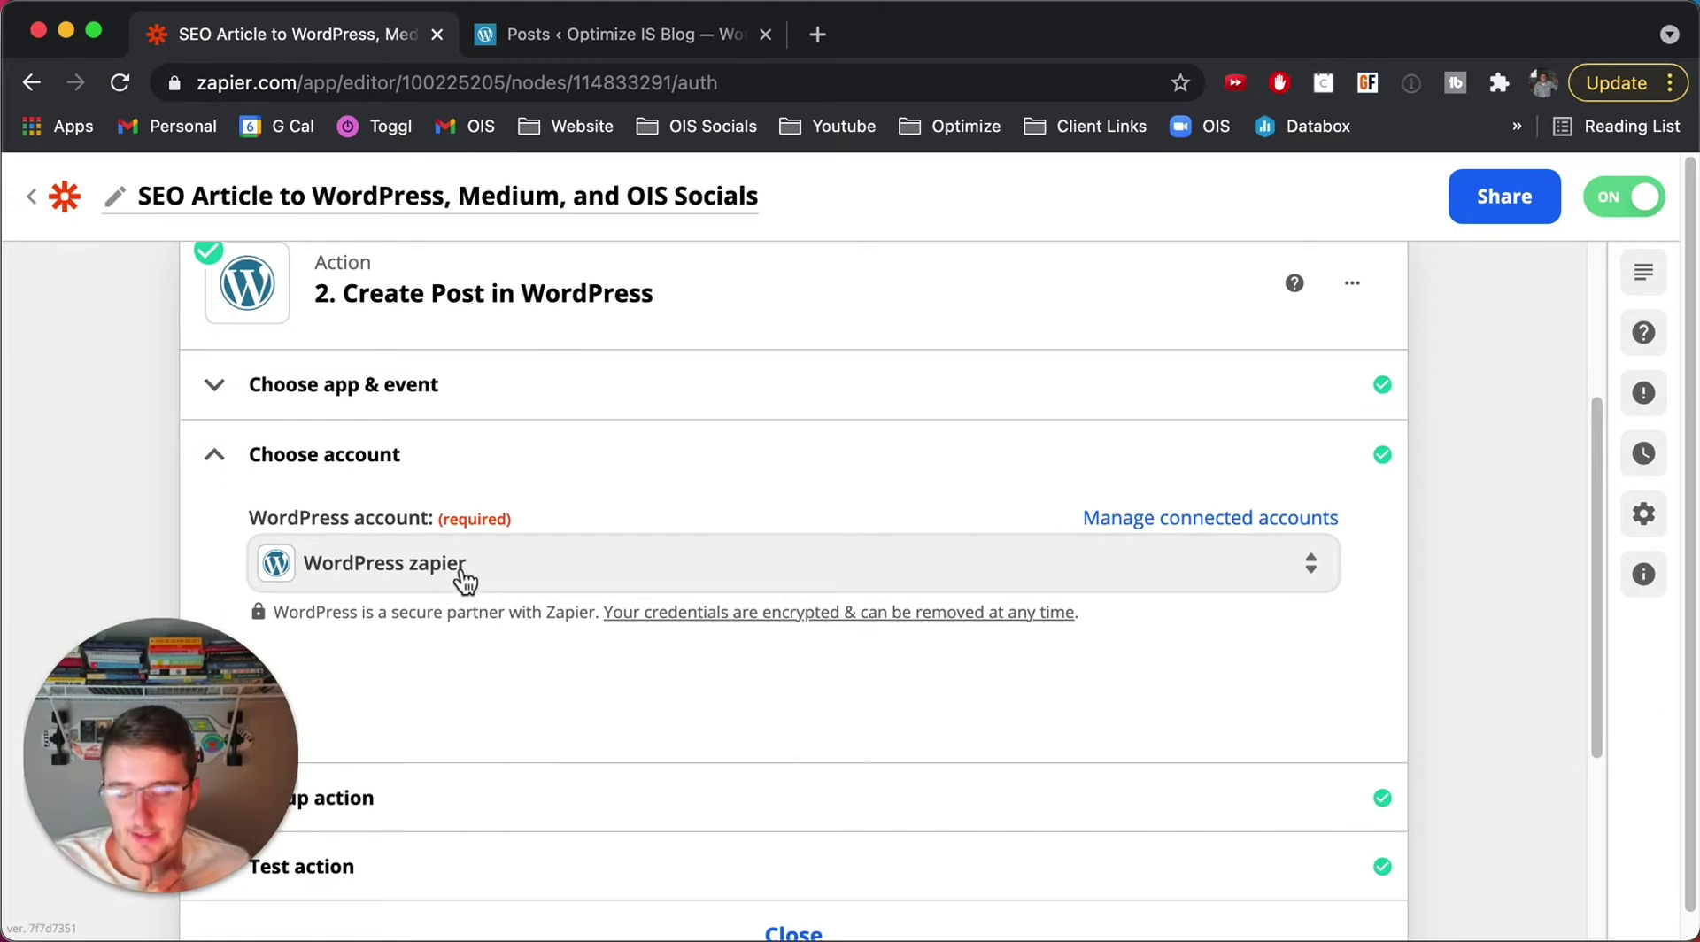
pyautogui.click(501, 796)
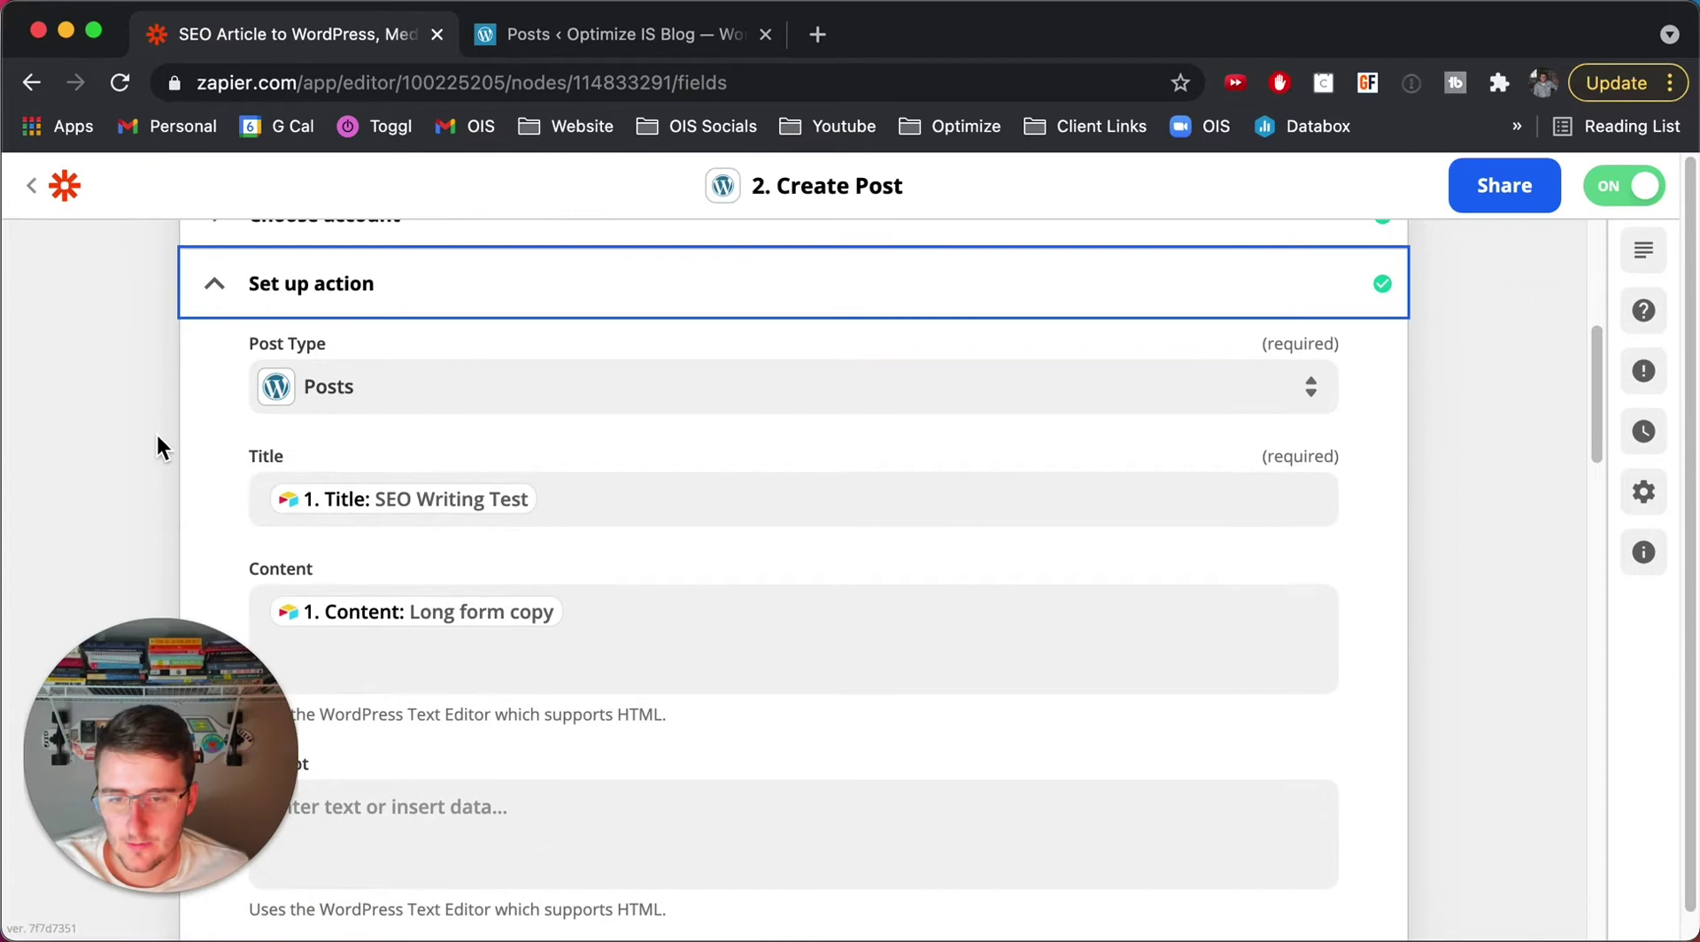
pyautogui.click(374, 393)
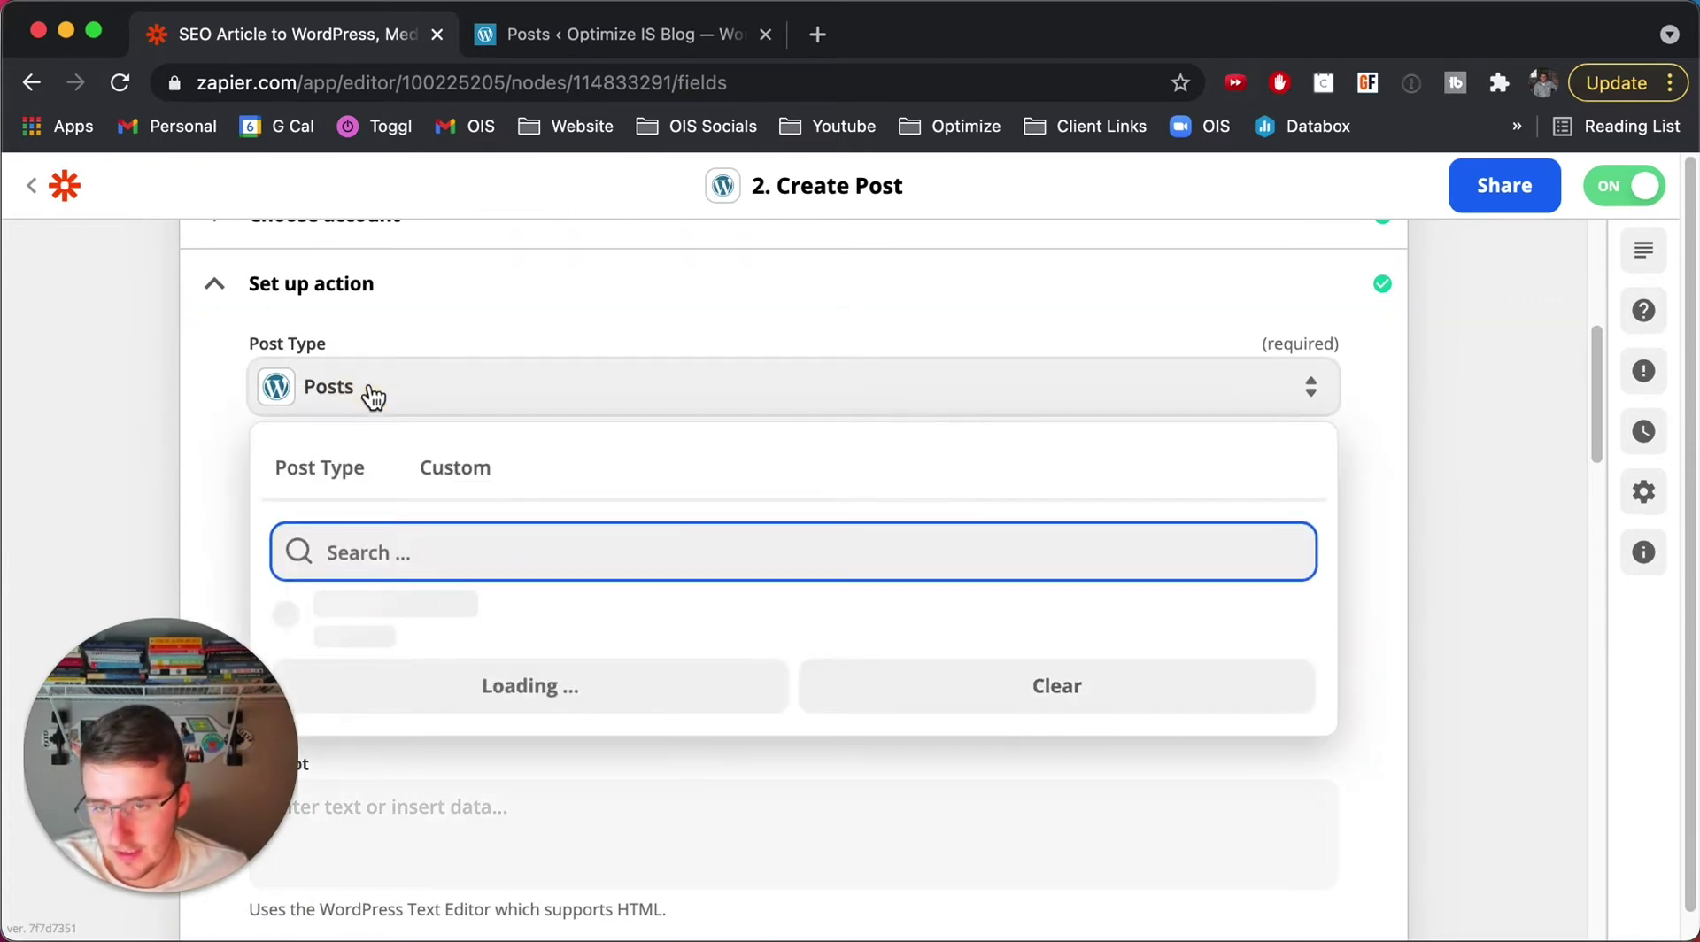
pyautogui.scroll(-3, 543, 675)
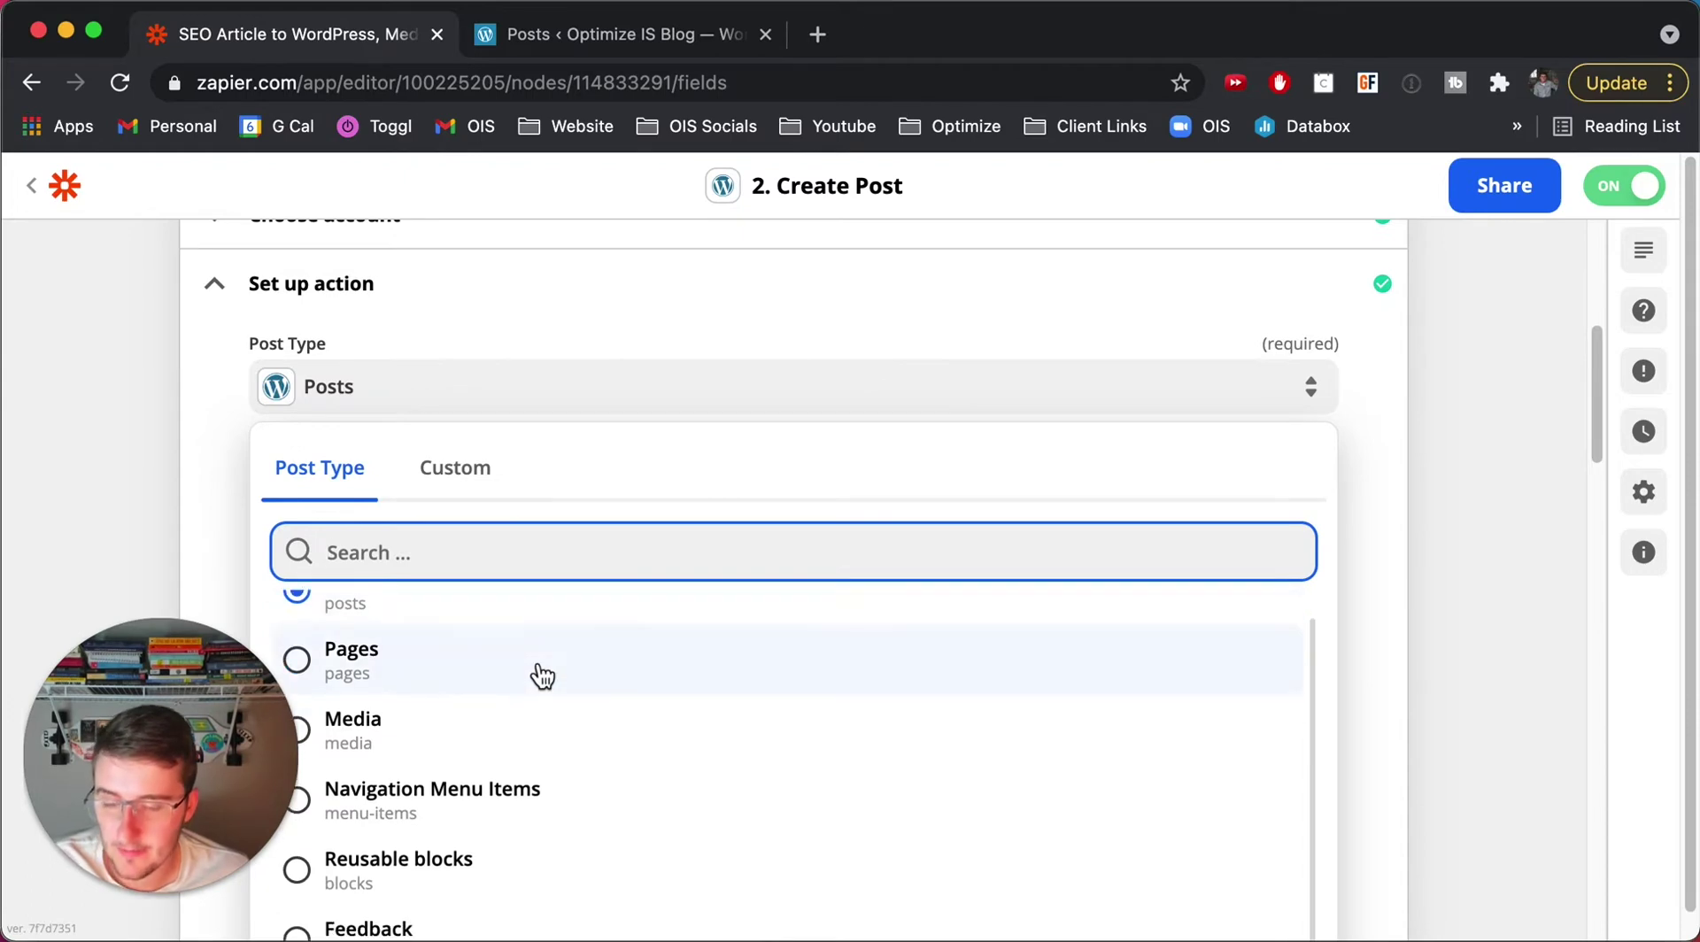
pyautogui.scroll(3, 542, 675)
pyautogui.click(225, 429)
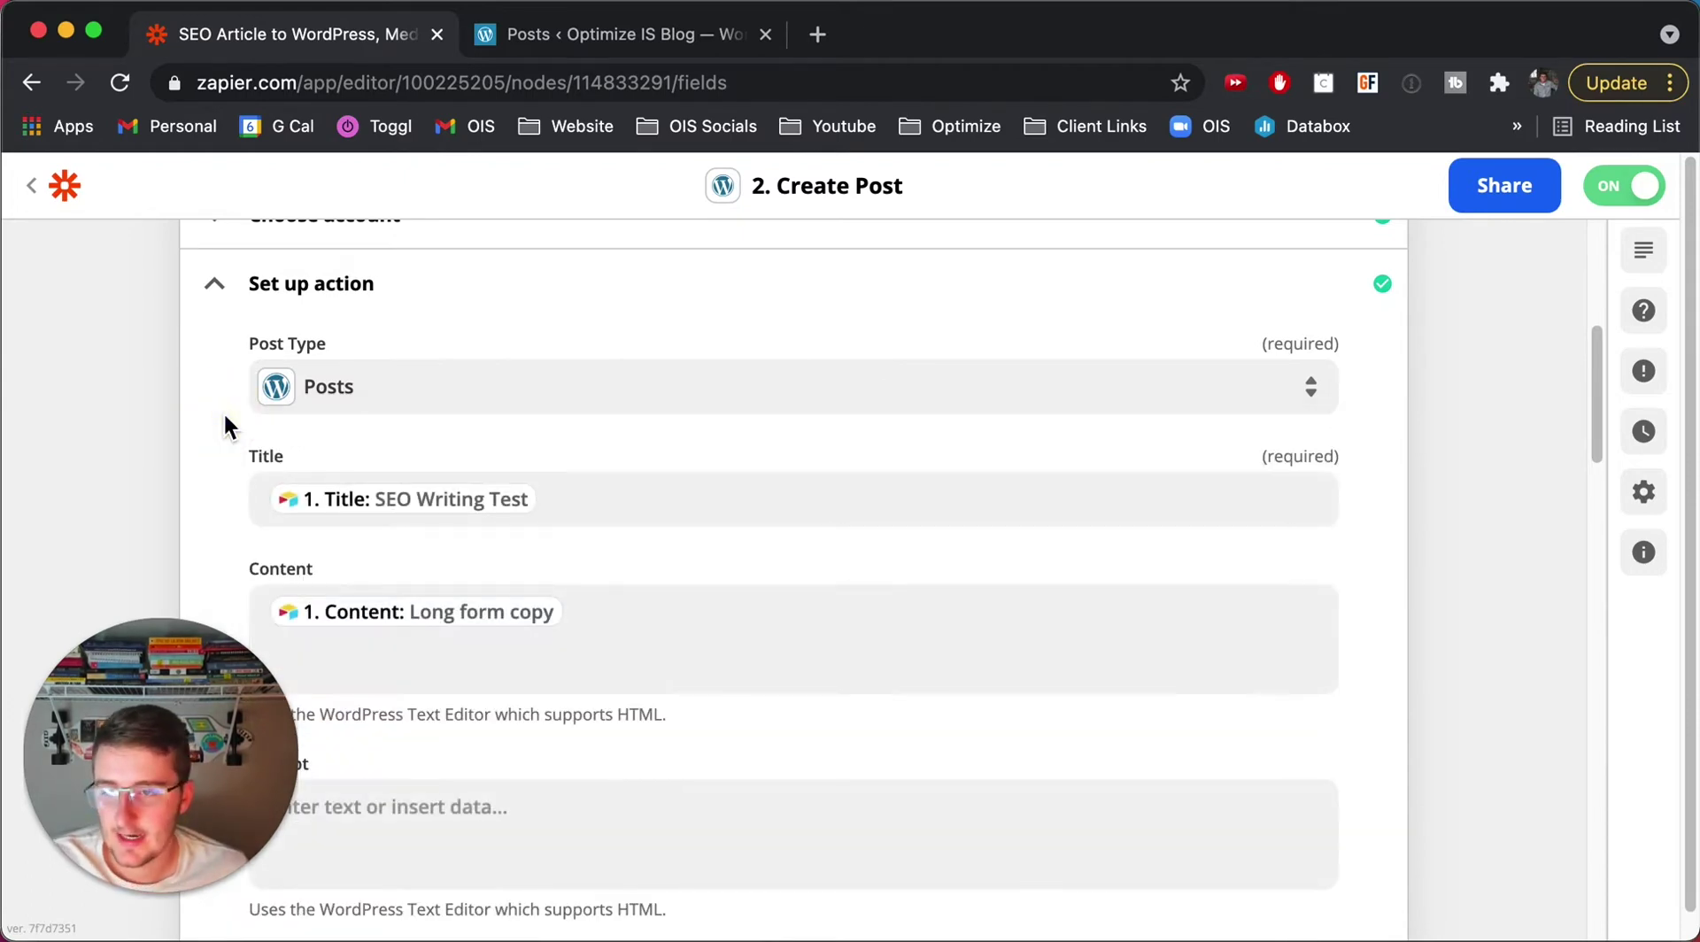
pyautogui.scroll(-2, 228, 427)
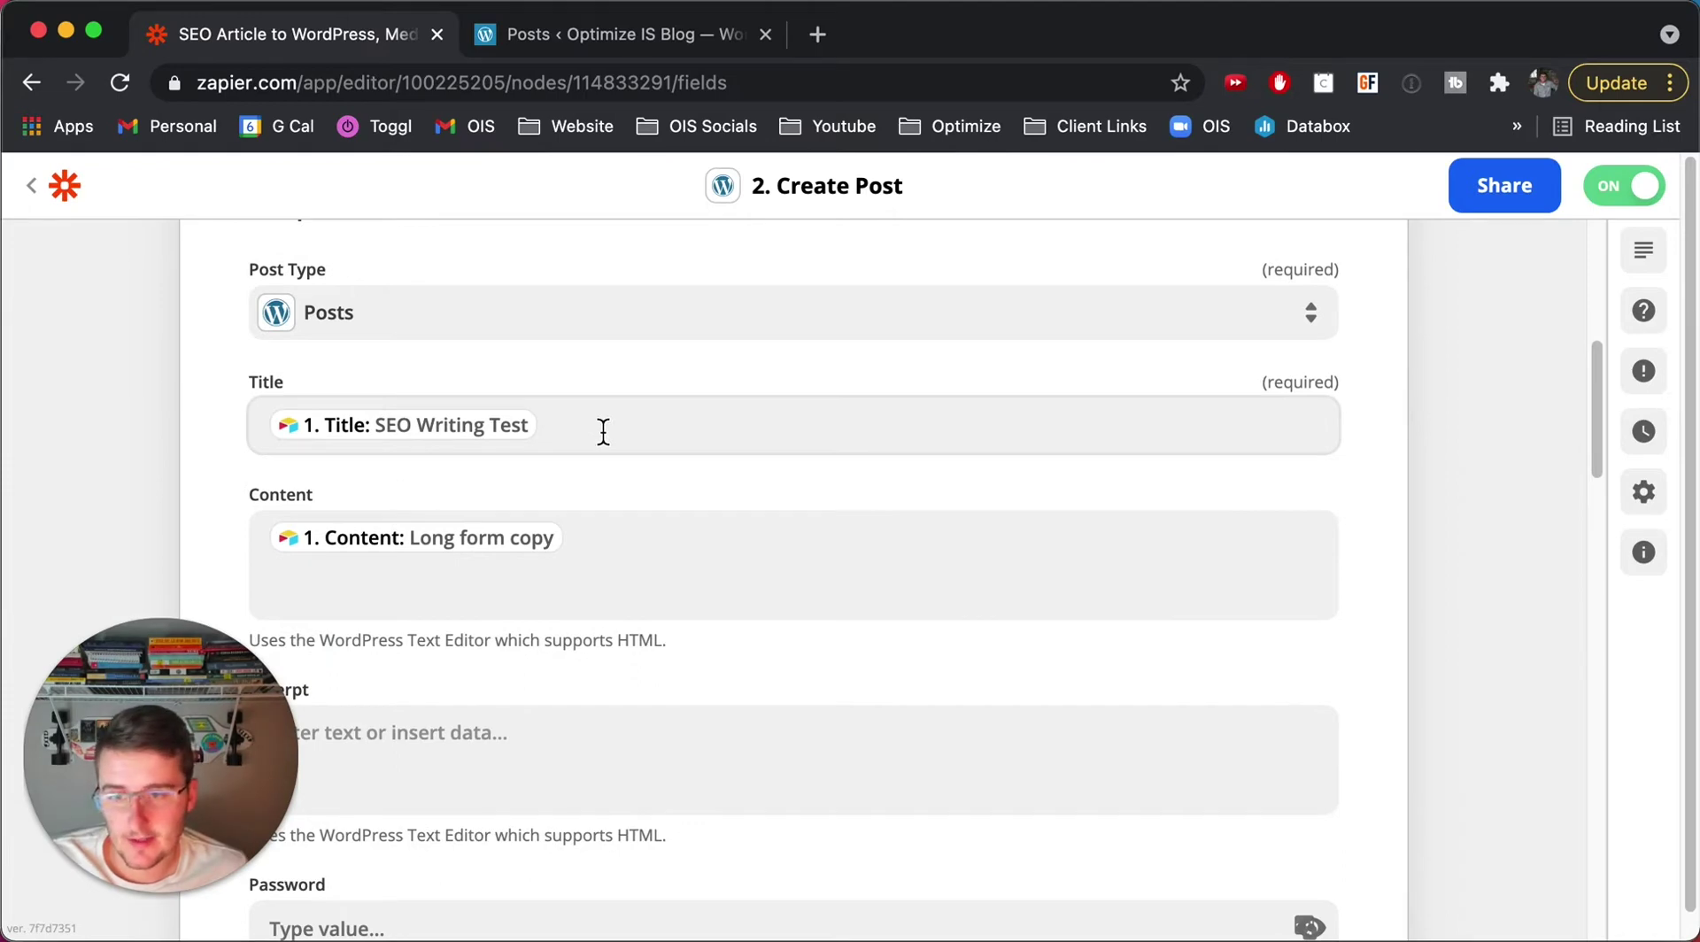
pyautogui.scroll(-7, 603, 432)
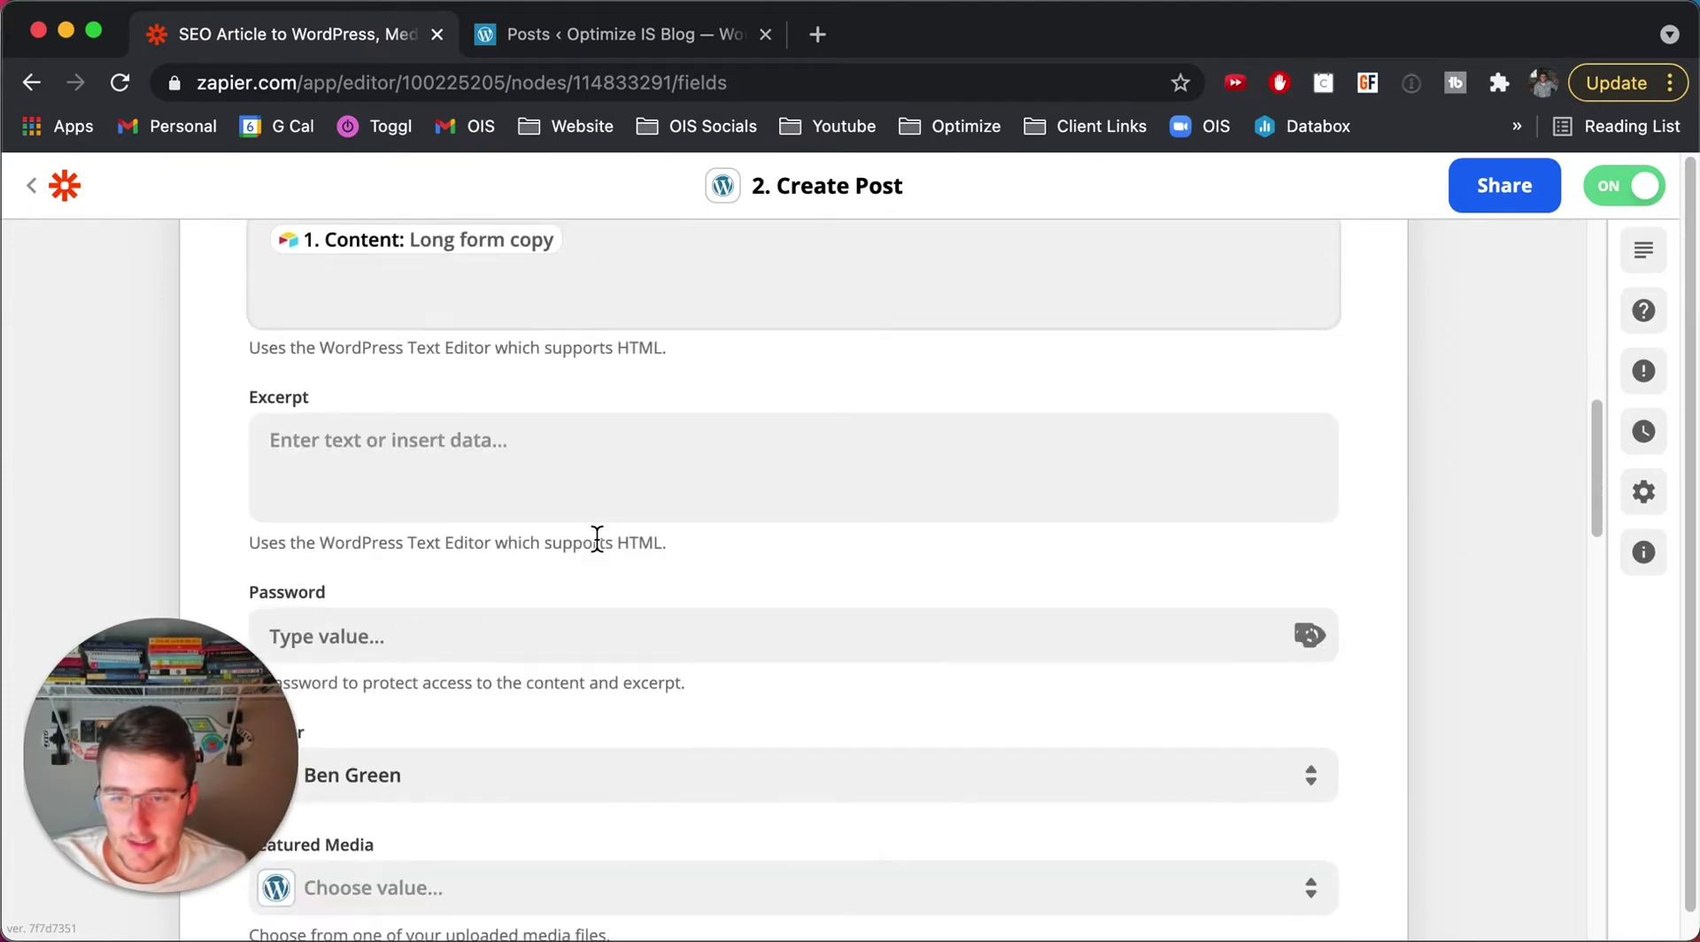
pyautogui.scroll(-5, 448, 531)
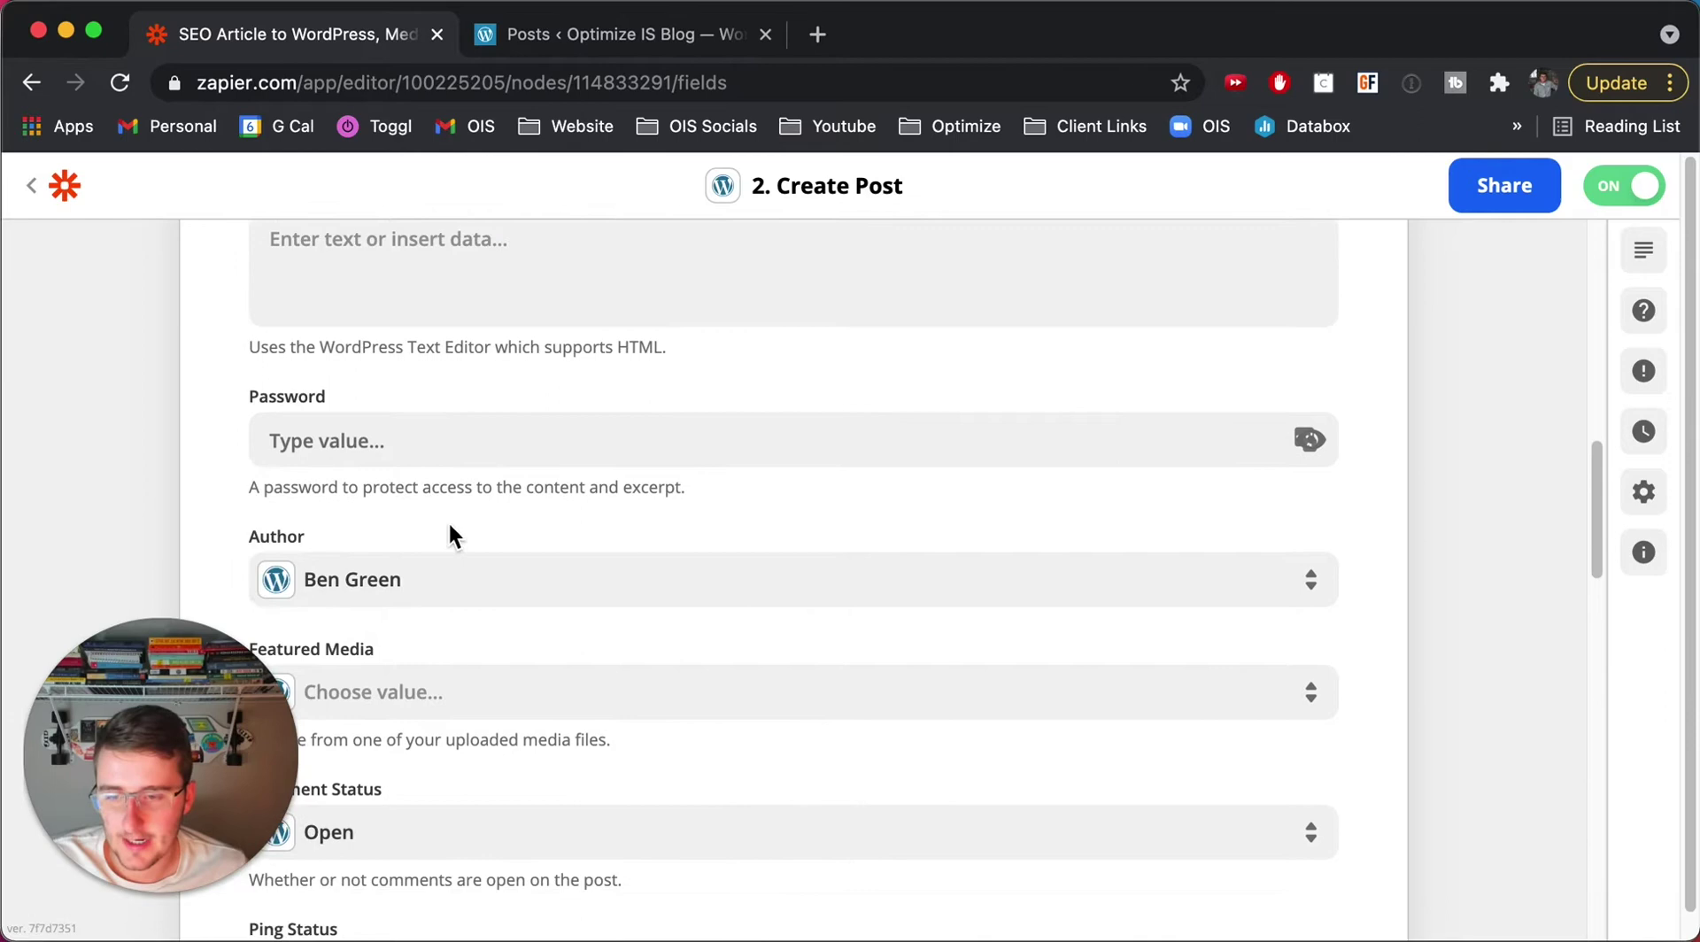
pyautogui.scroll(-4, 450, 536)
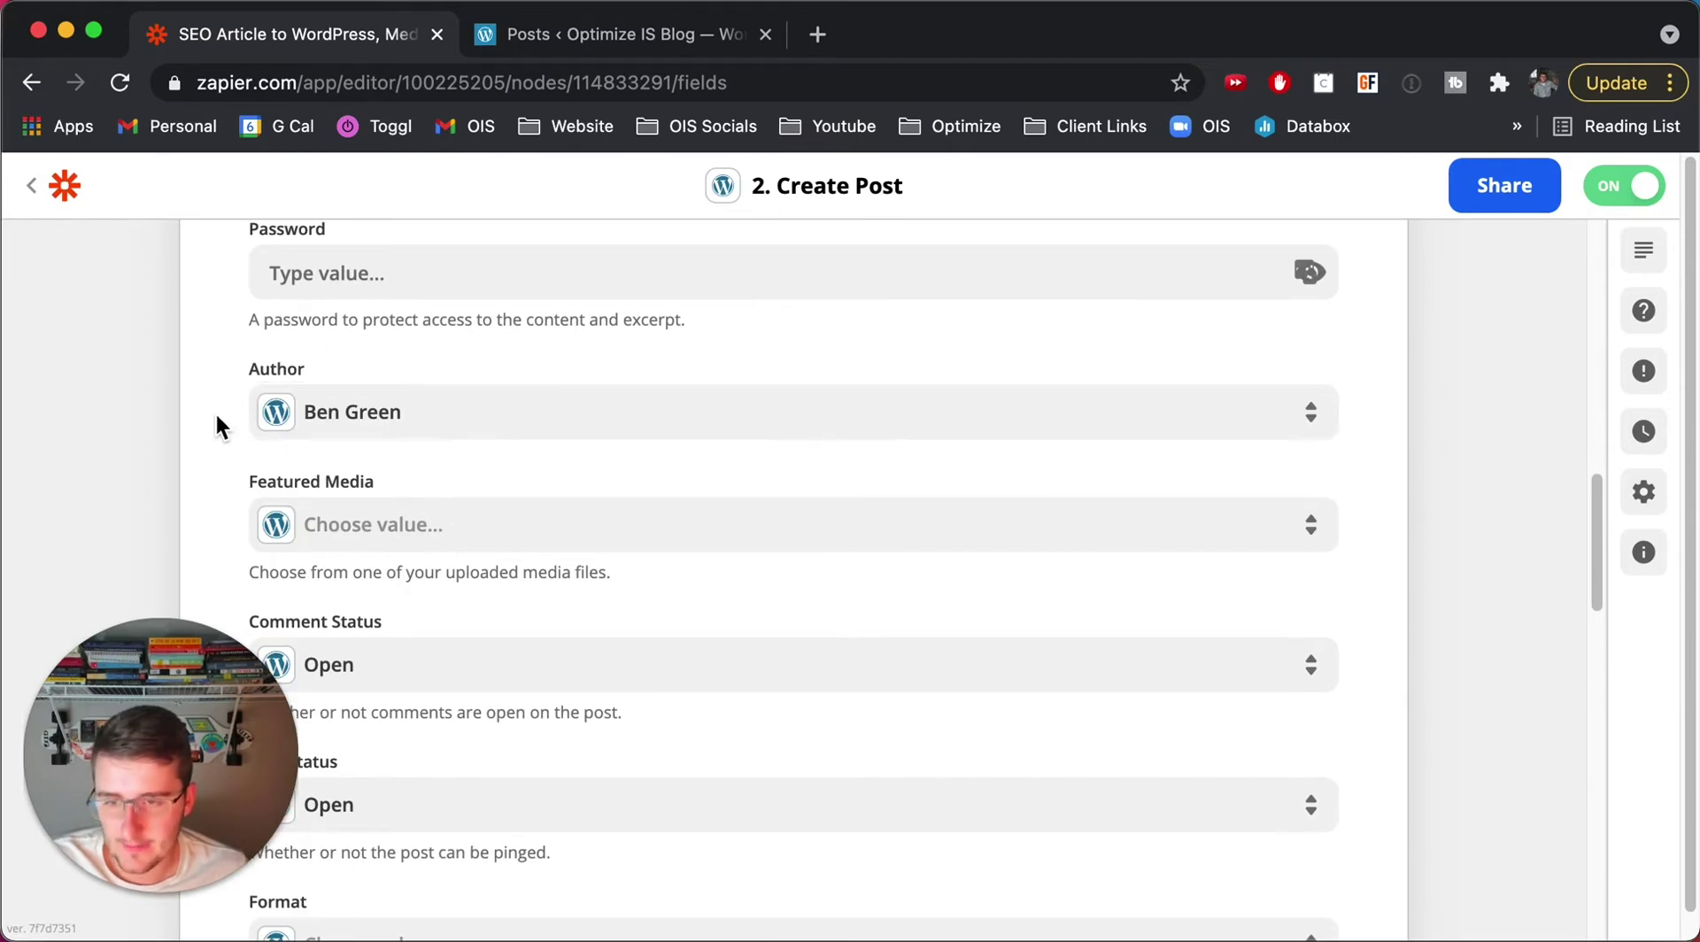
pyautogui.scroll(-3, 217, 425)
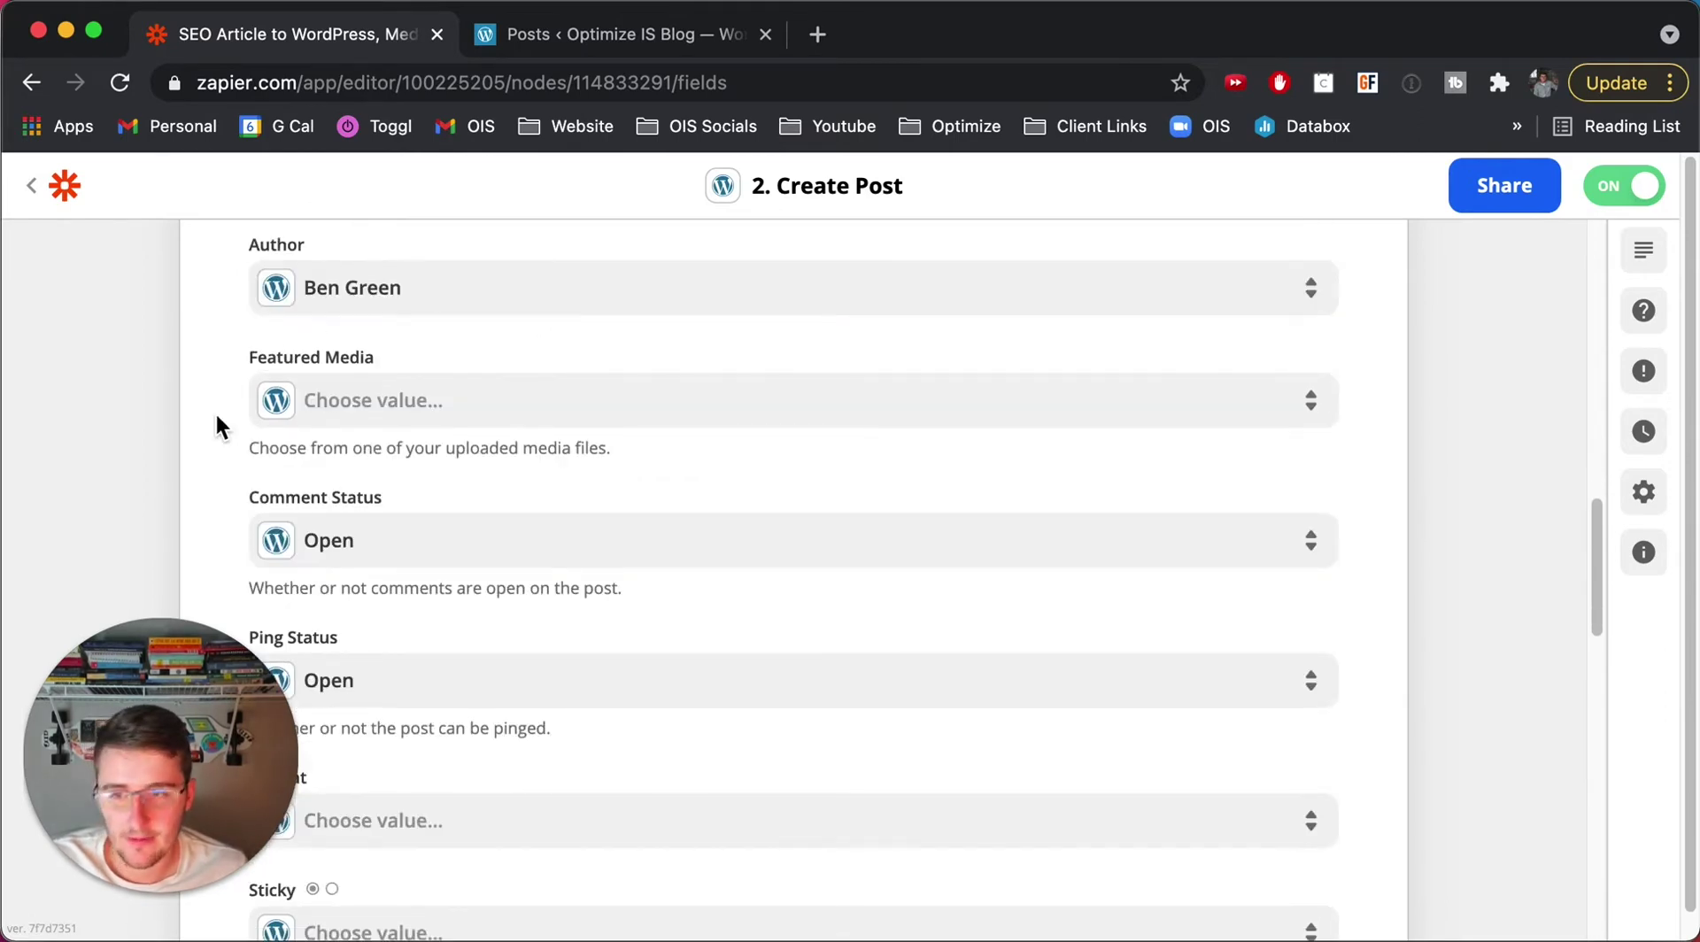
pyautogui.scroll(-1, 216, 418)
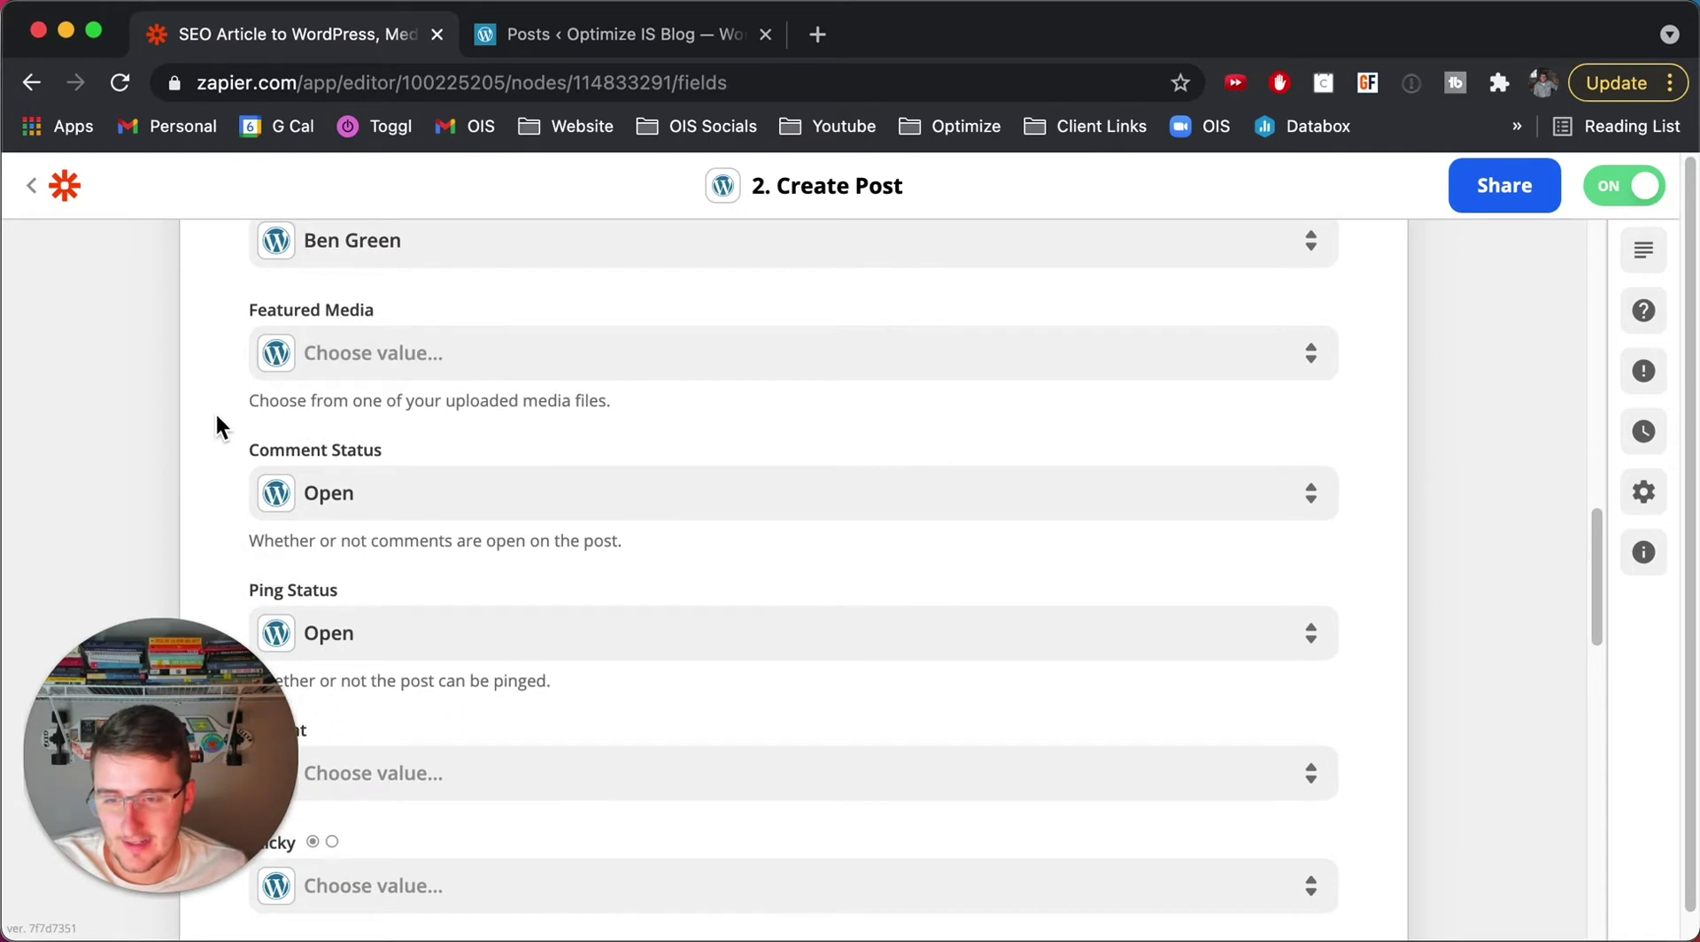
pyautogui.scroll(-1, 215, 425)
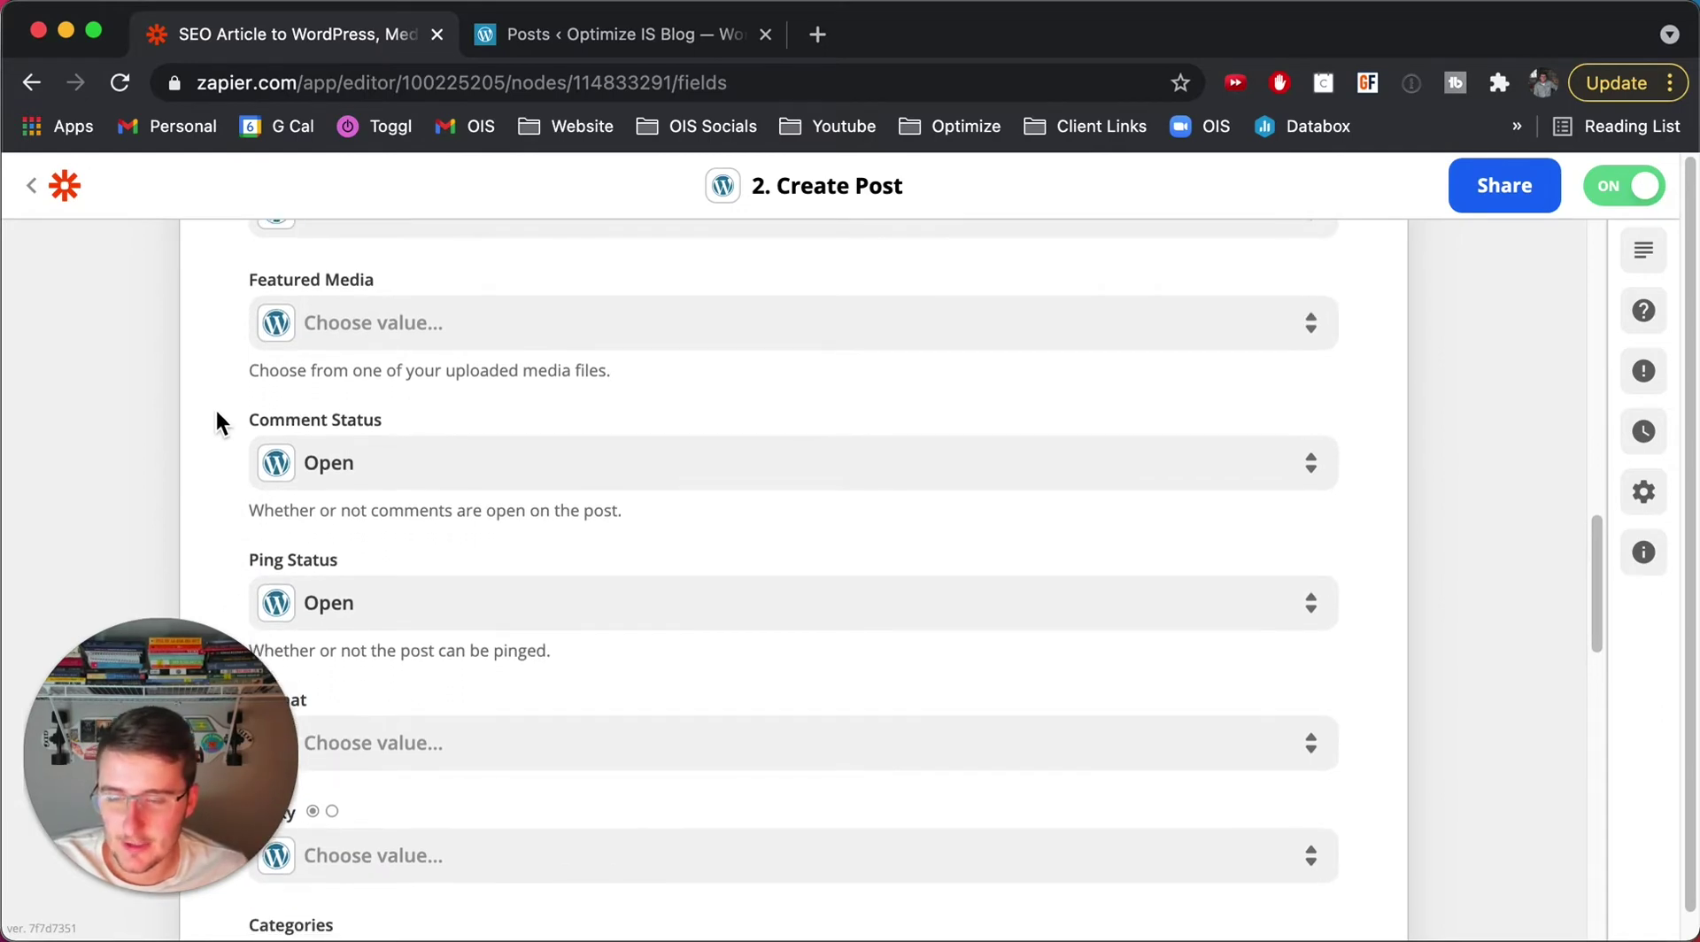
pyautogui.scroll(-1, 217, 413)
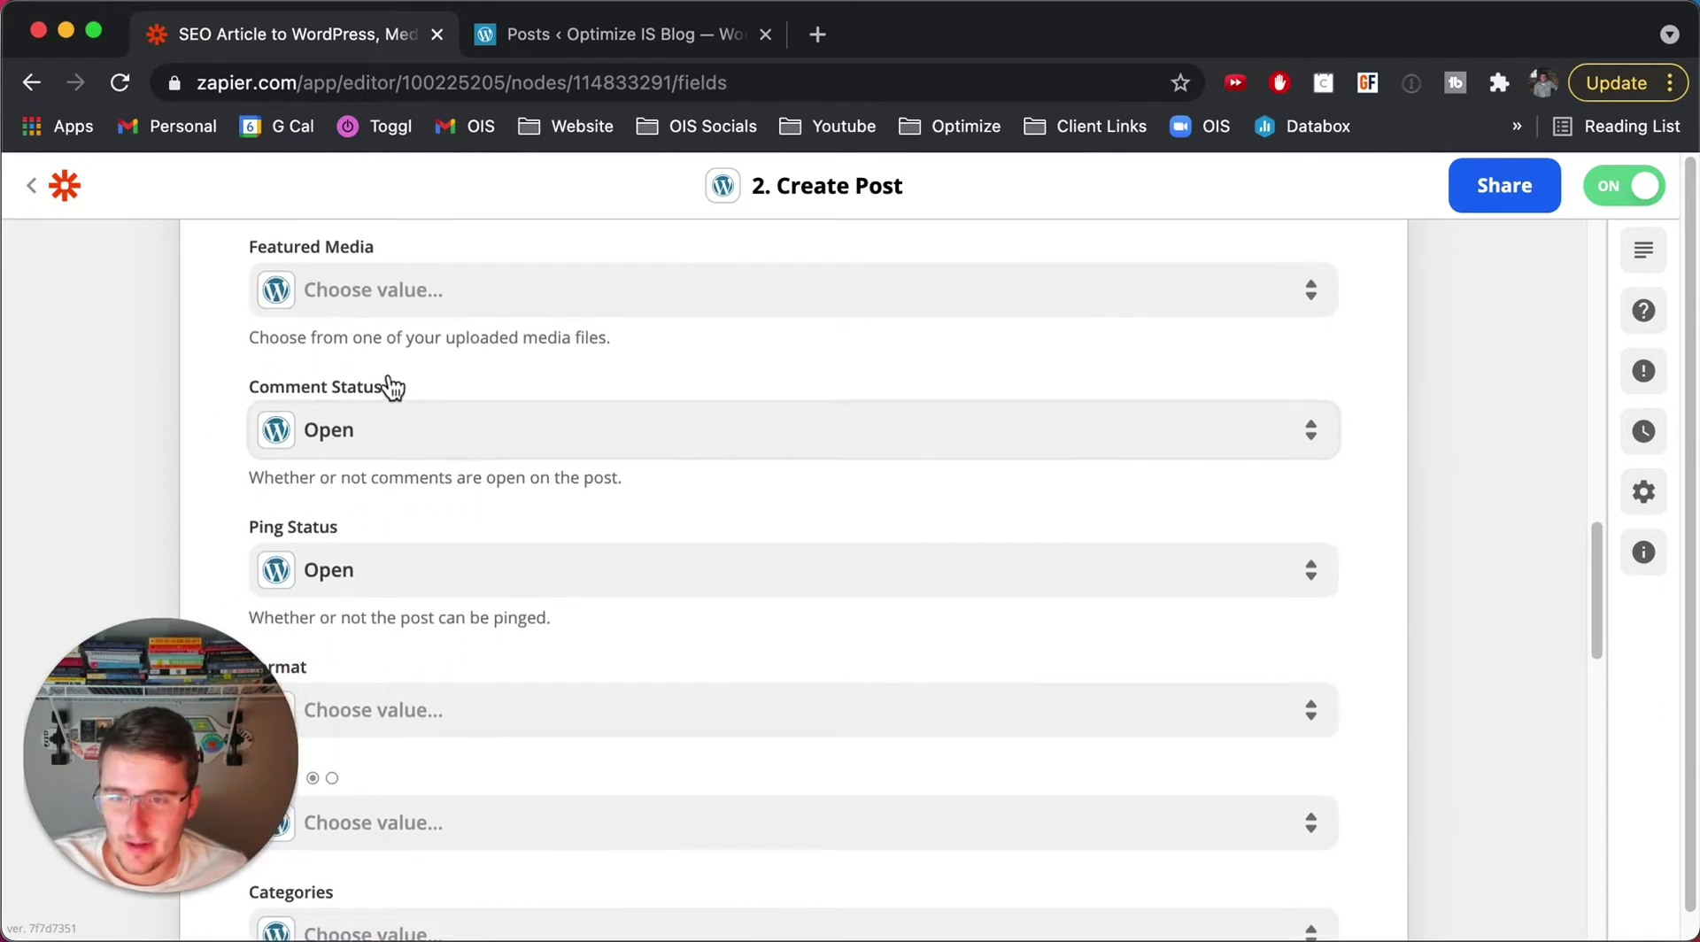
pyautogui.scroll(-10, 205, 394)
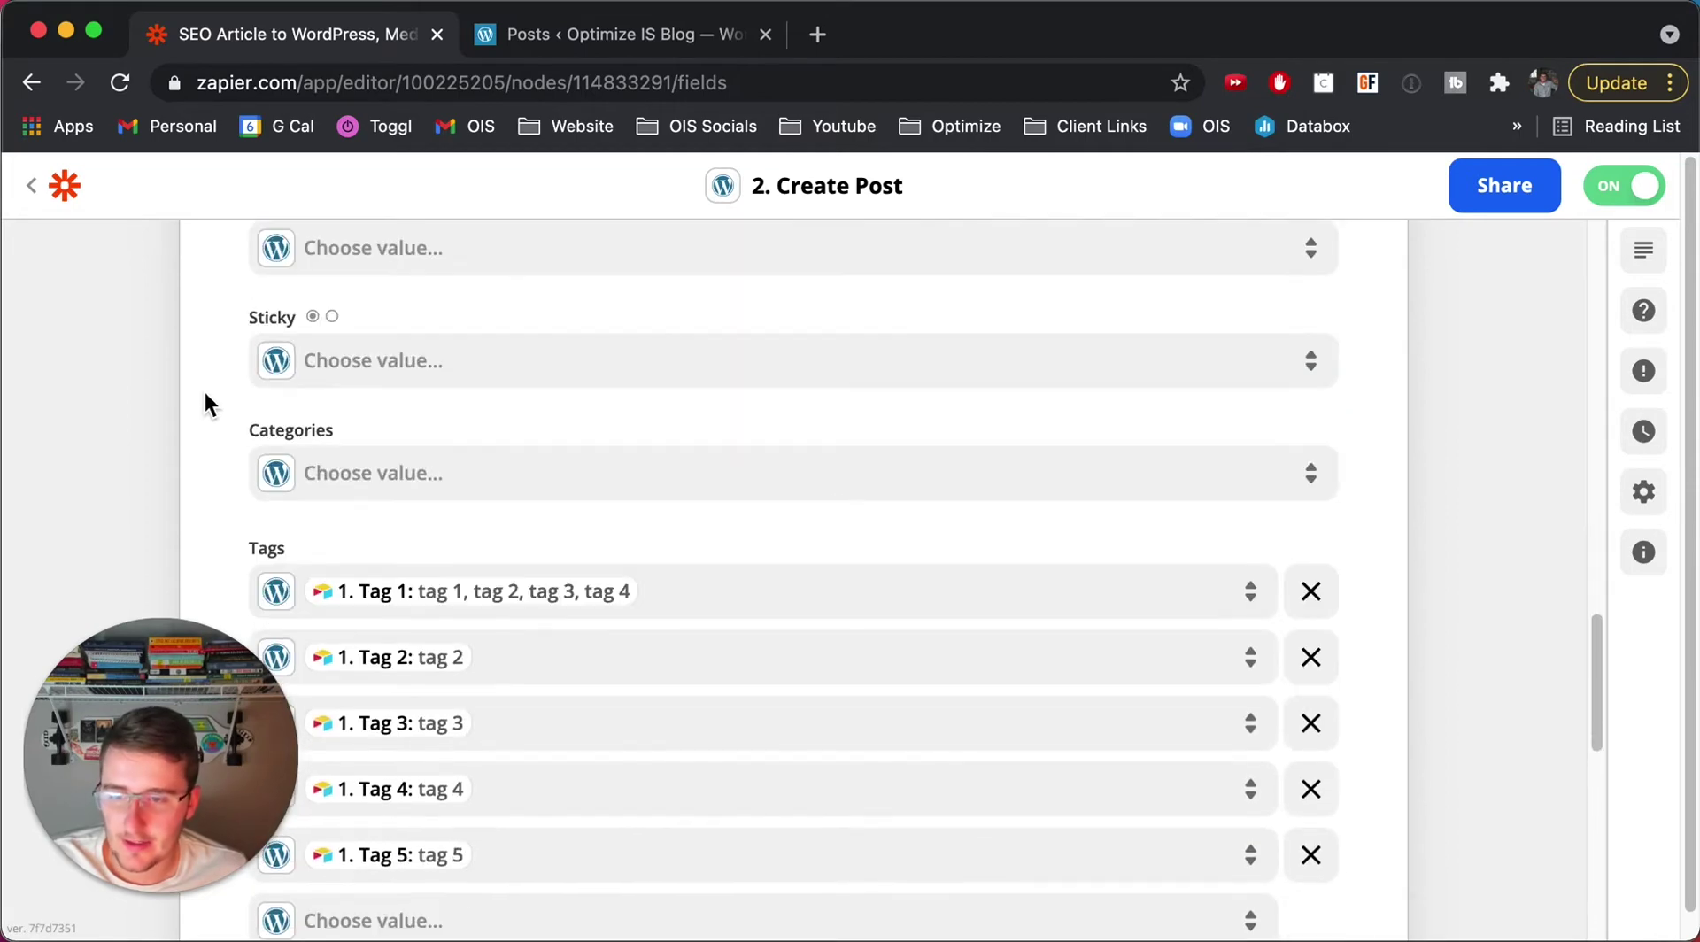
pyautogui.scroll(-5, 226, 398)
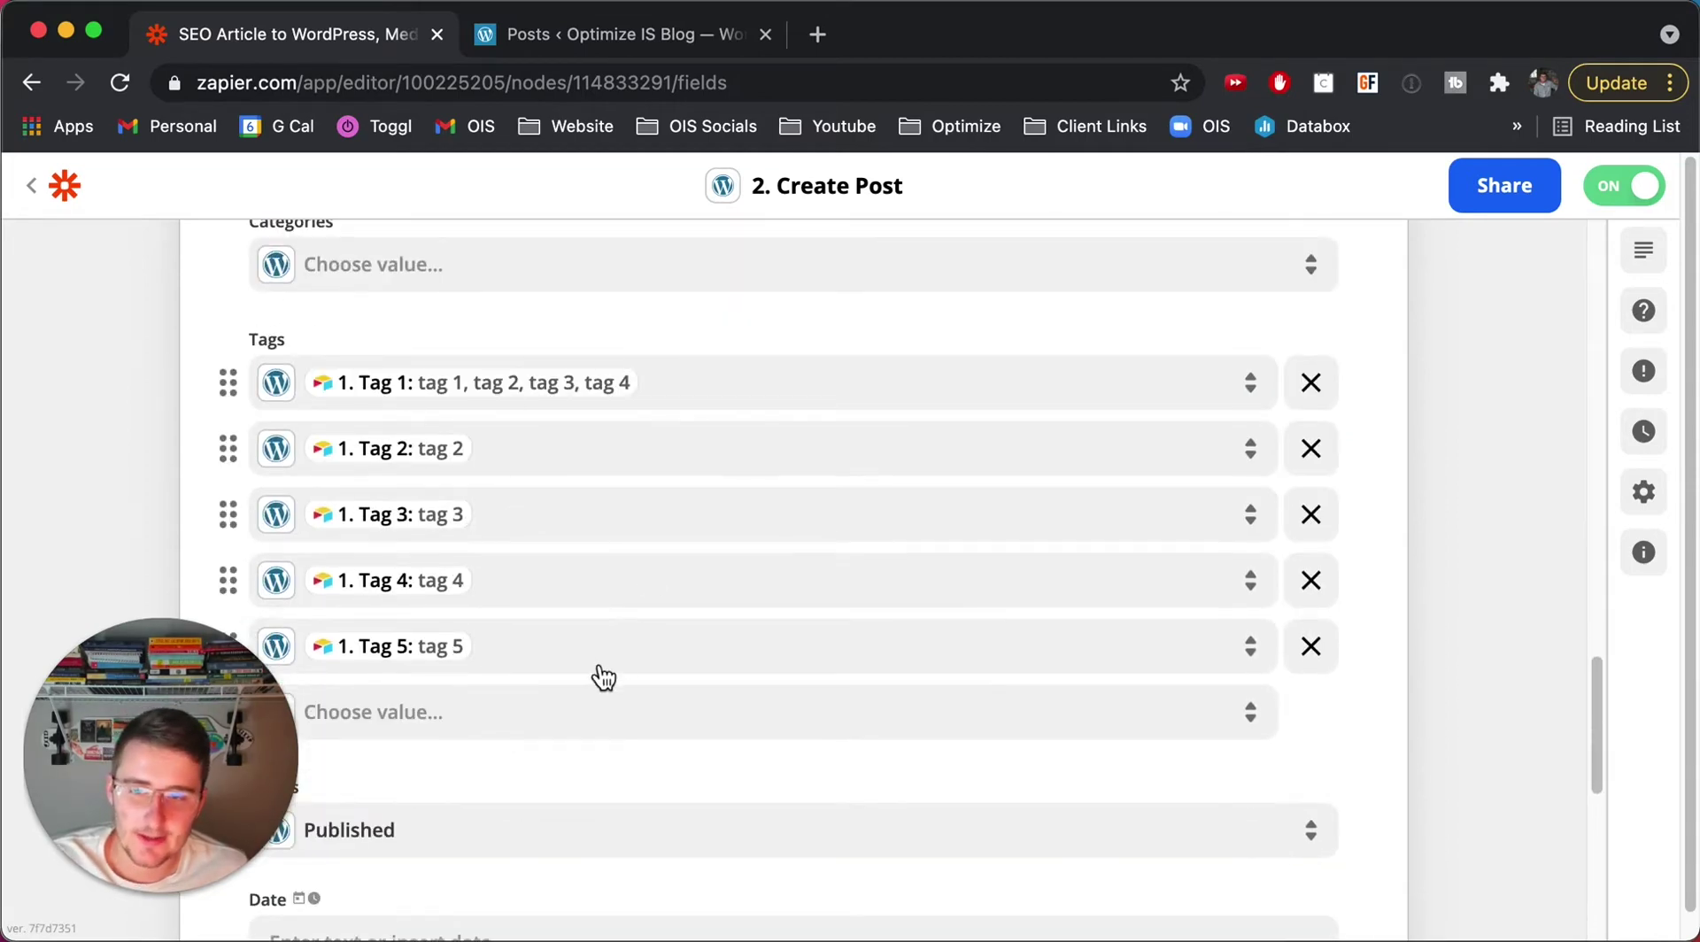
pyautogui.scroll(-4, 526, 493)
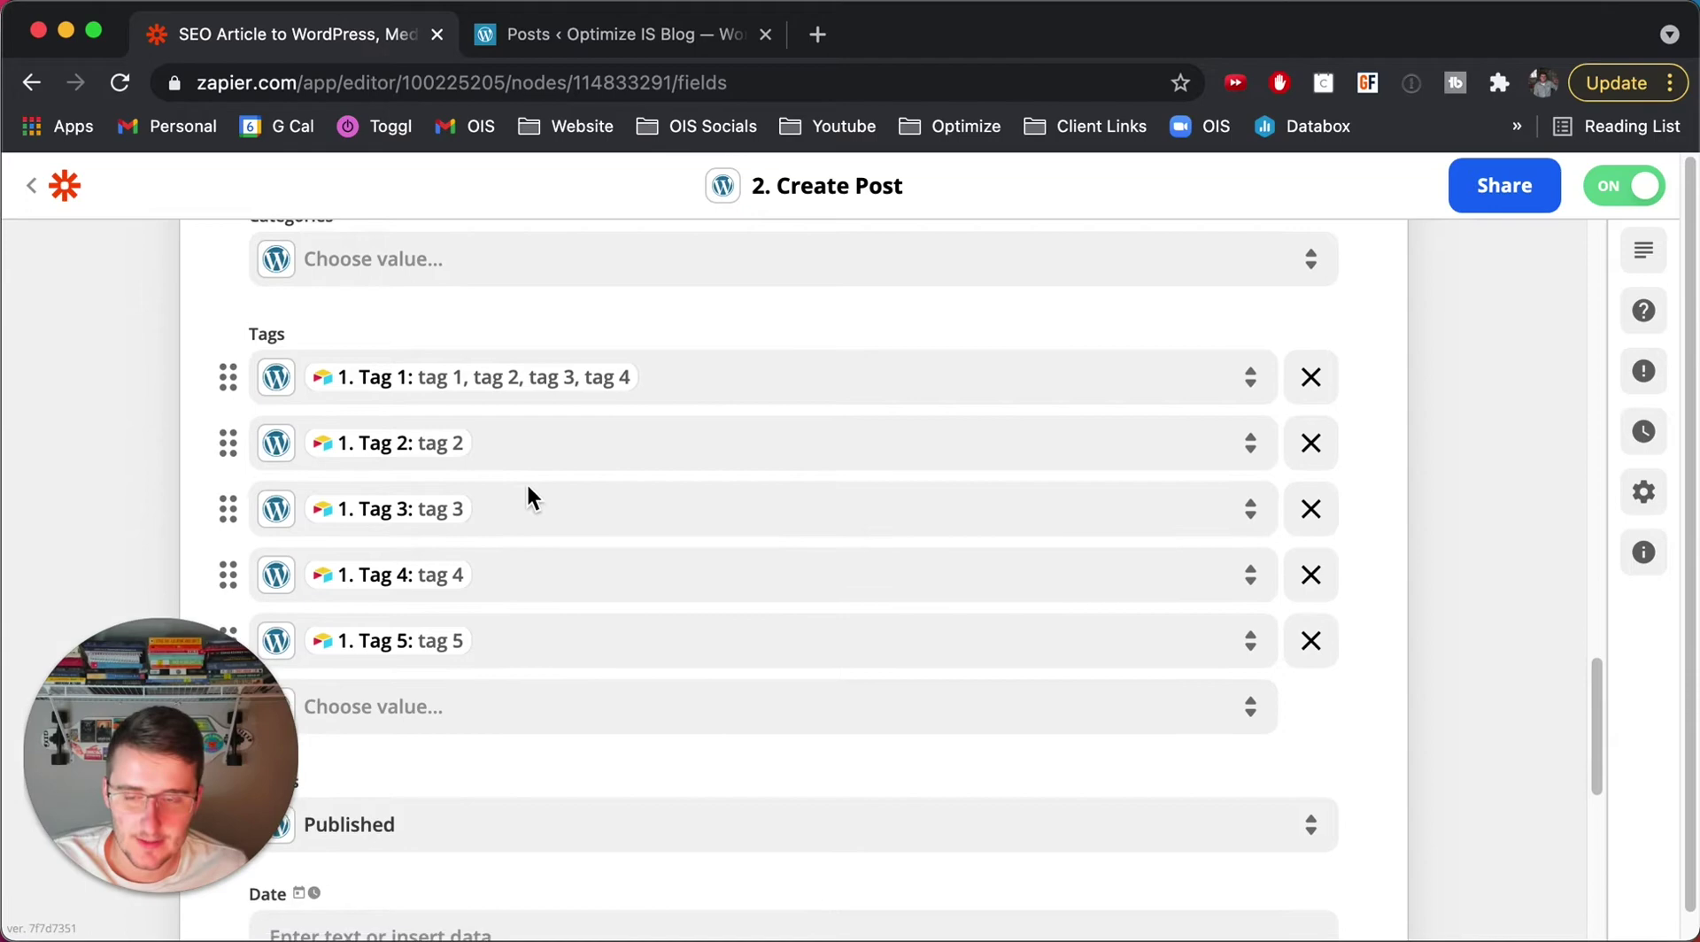
pyautogui.scroll(-2, 421, 514)
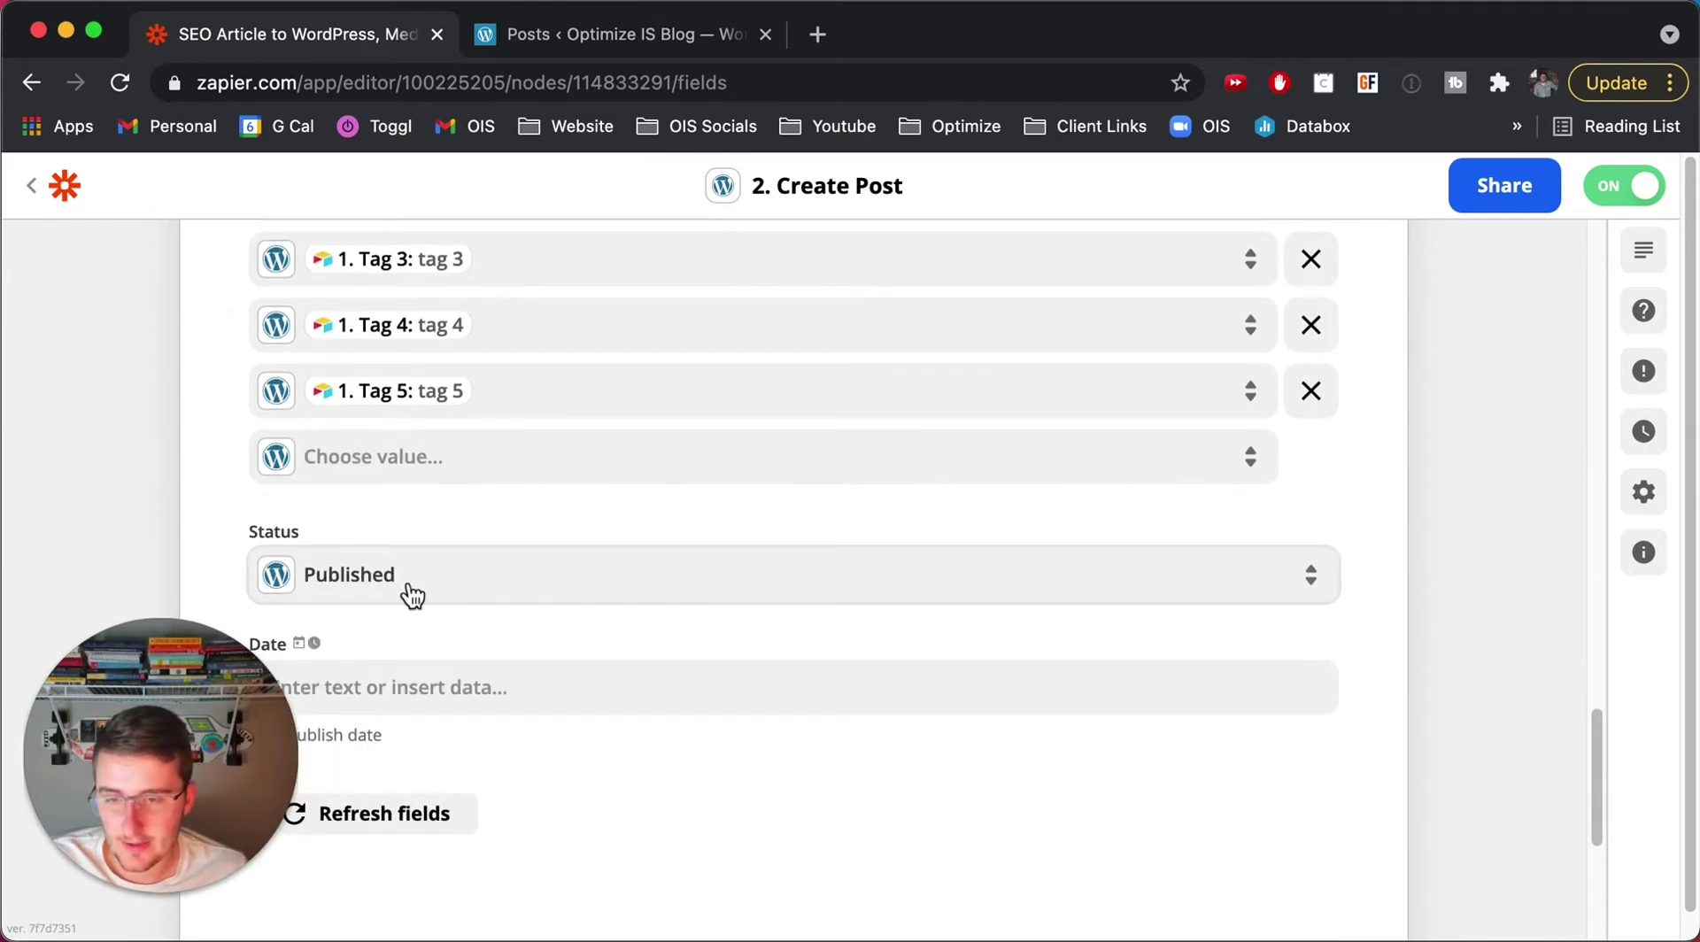
pyautogui.click(354, 594)
pyautogui.click(215, 537)
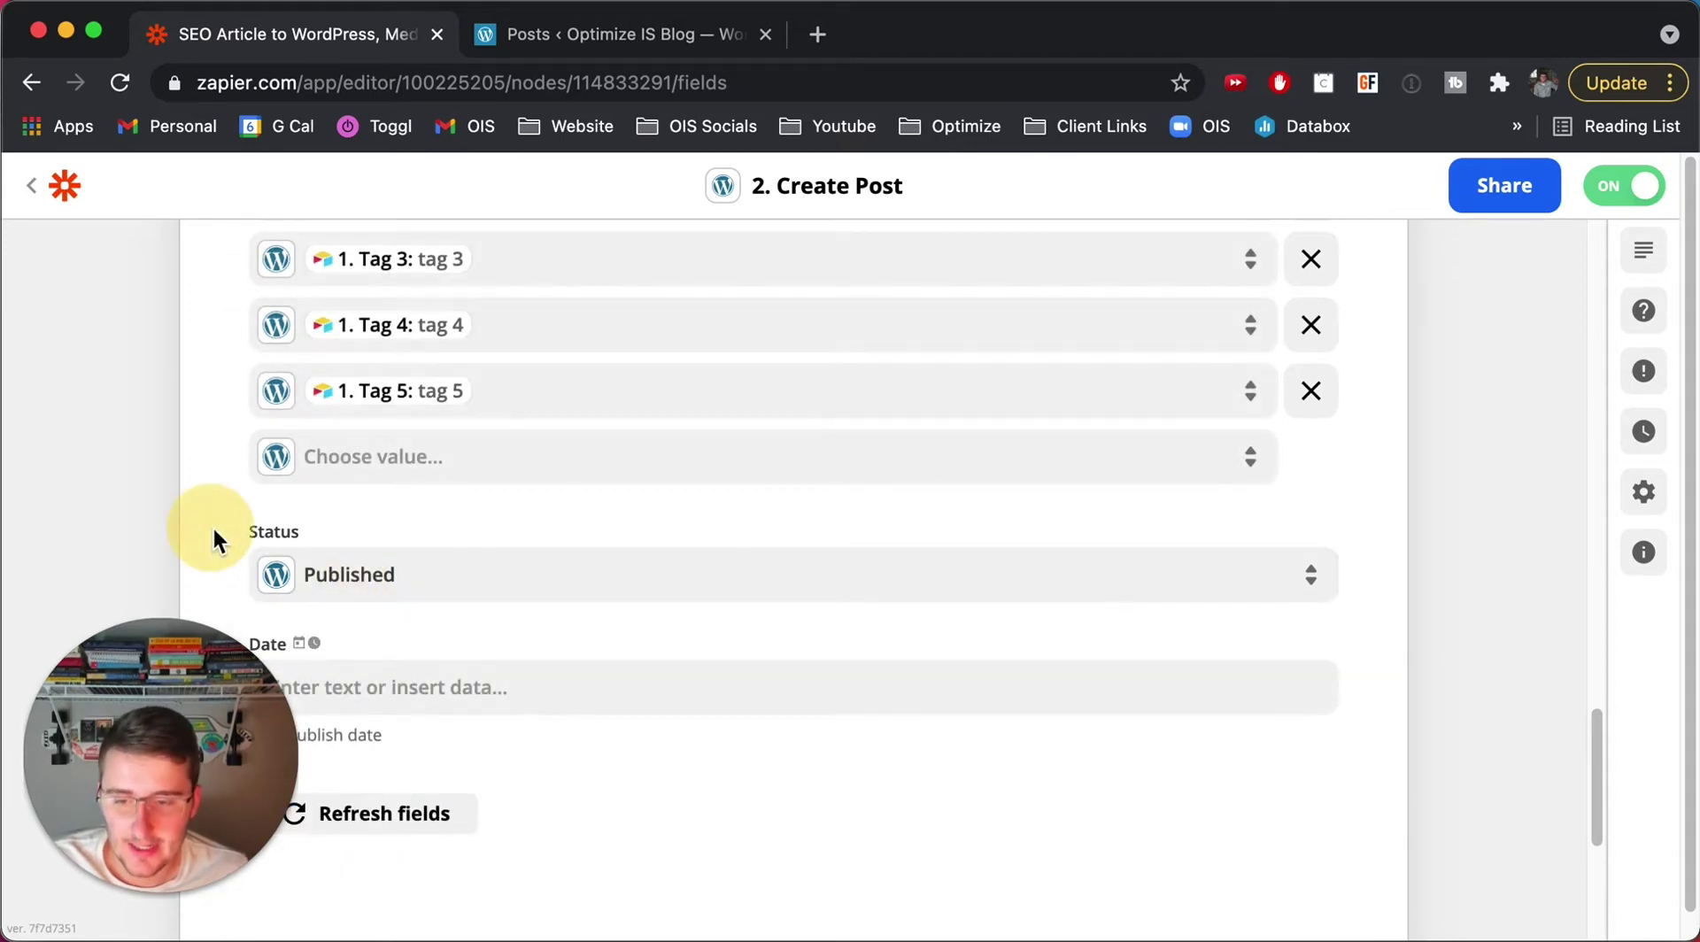
pyautogui.scroll(-2, 421, 574)
pyautogui.click(478, 405)
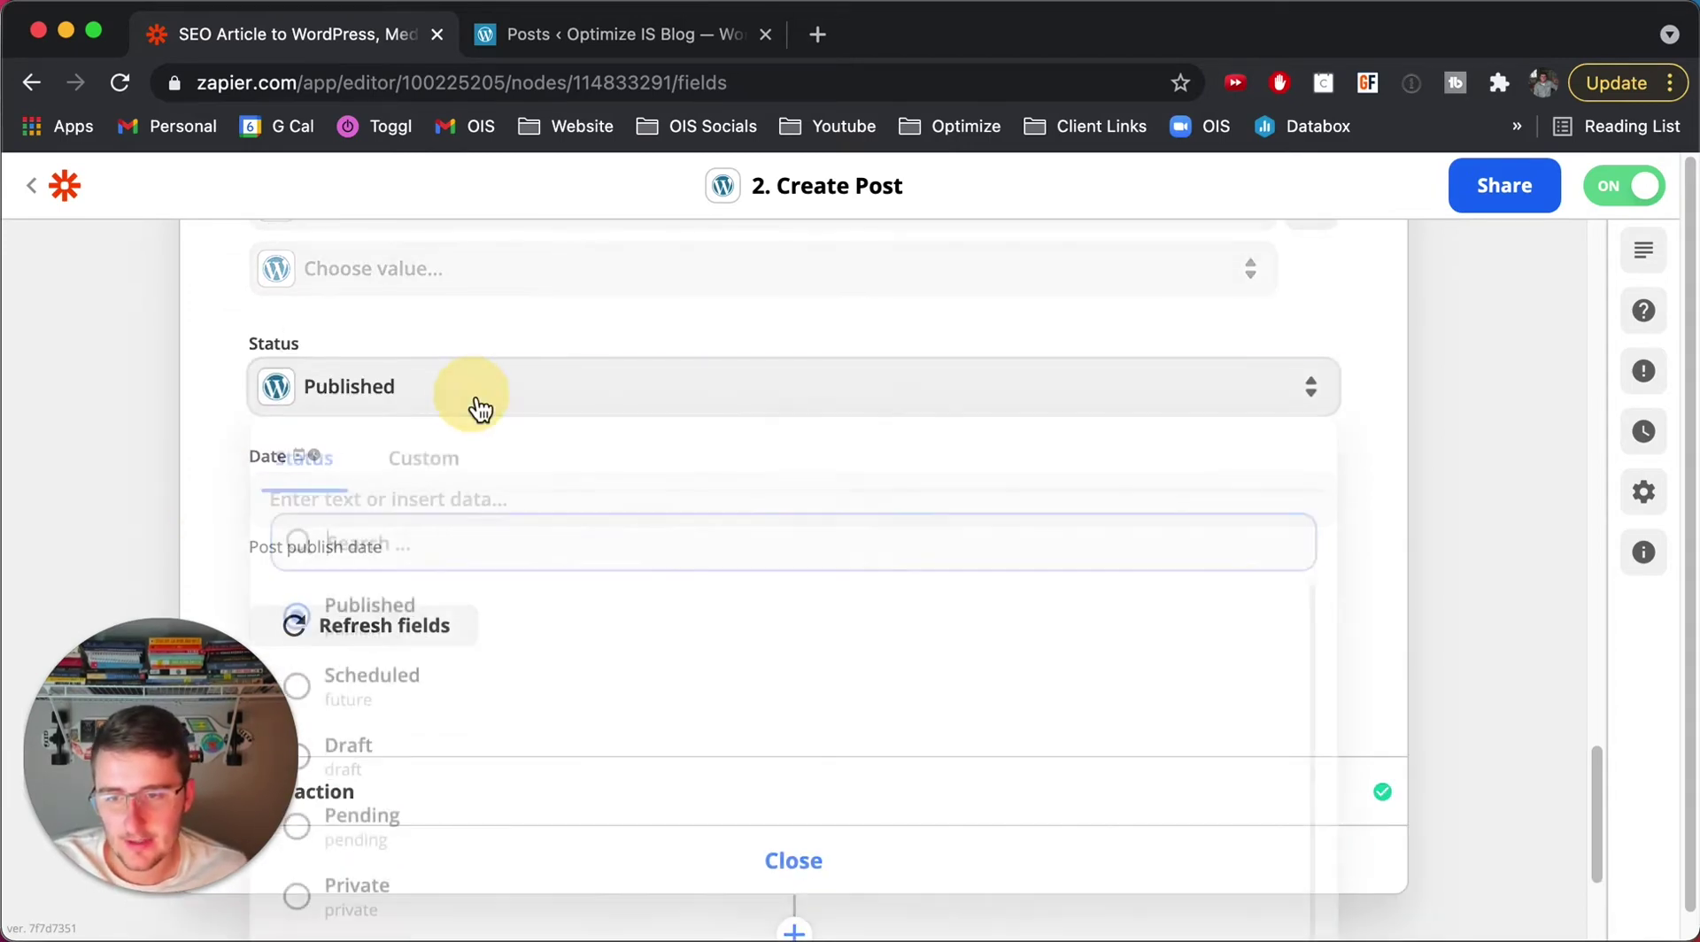
pyautogui.scroll(-1, 513, 675)
pyautogui.scroll(1, 512, 675)
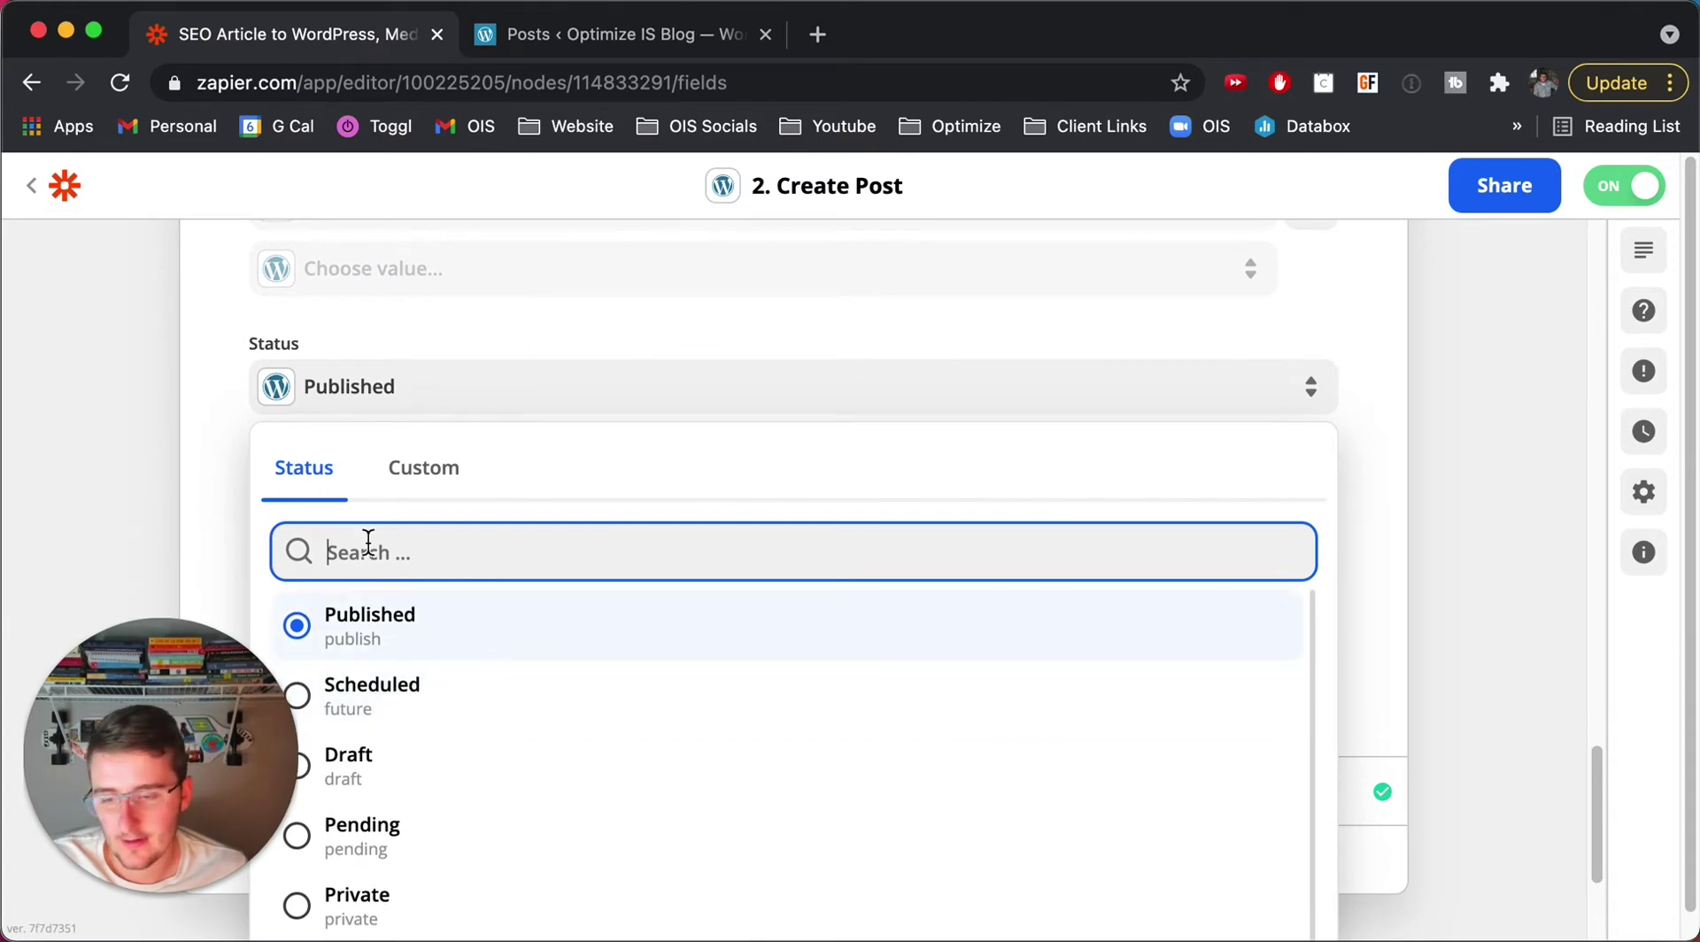
pyautogui.click(227, 439)
pyautogui.scroll(-1, 228, 443)
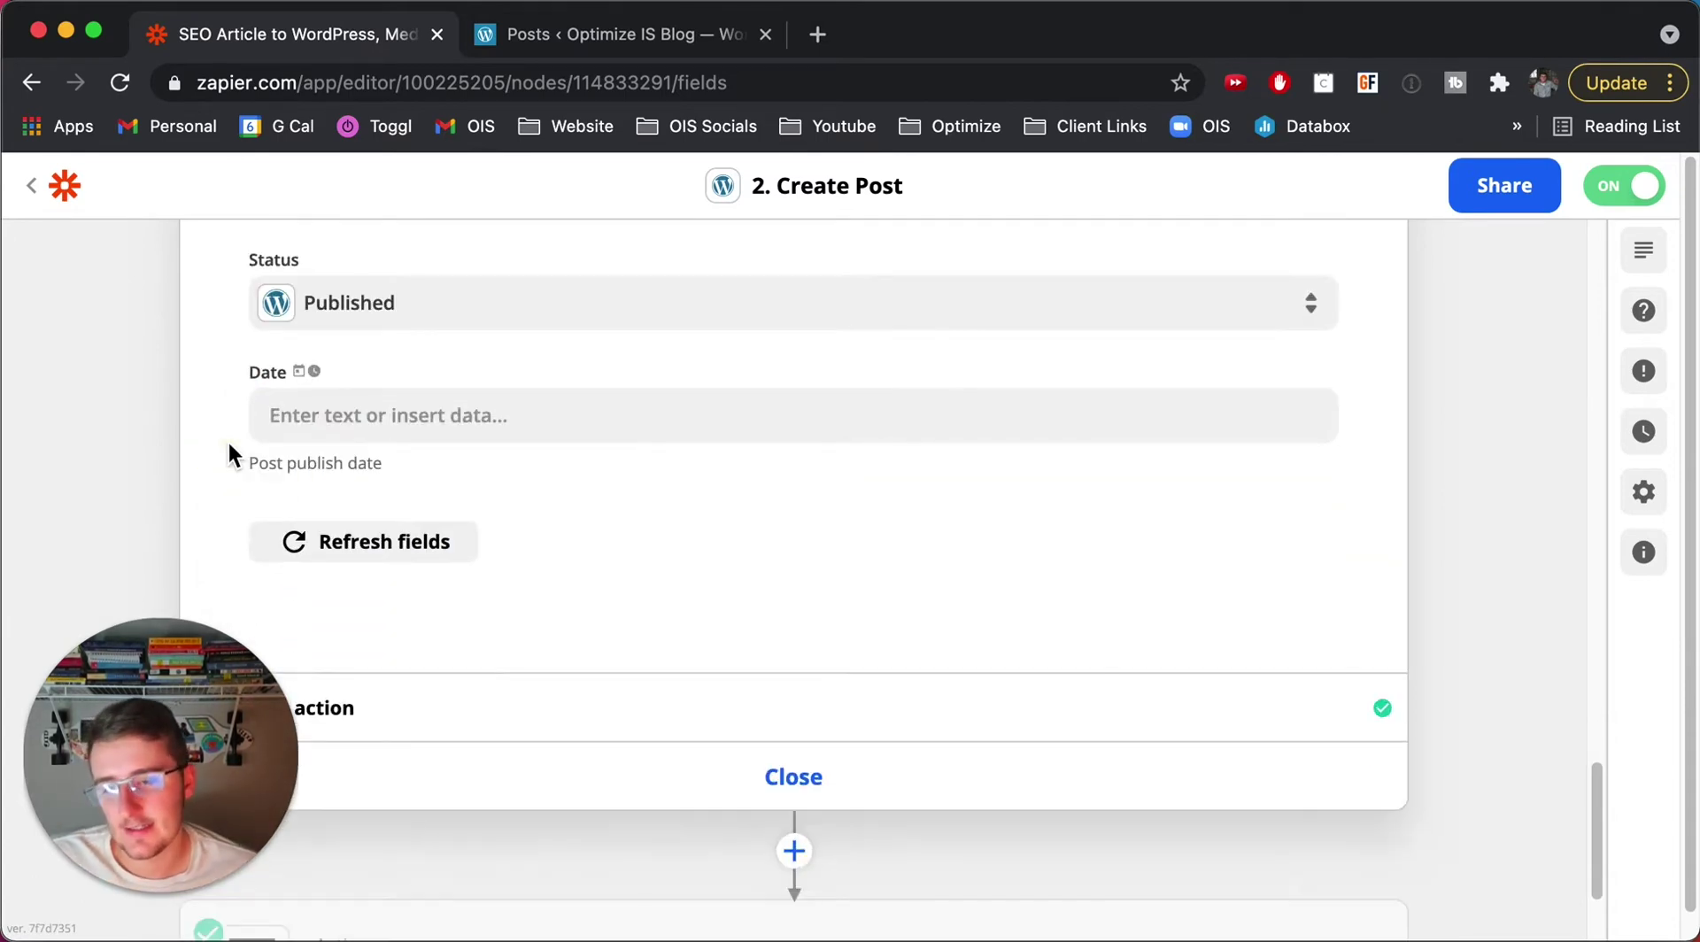
pyautogui.scroll(-2, 228, 442)
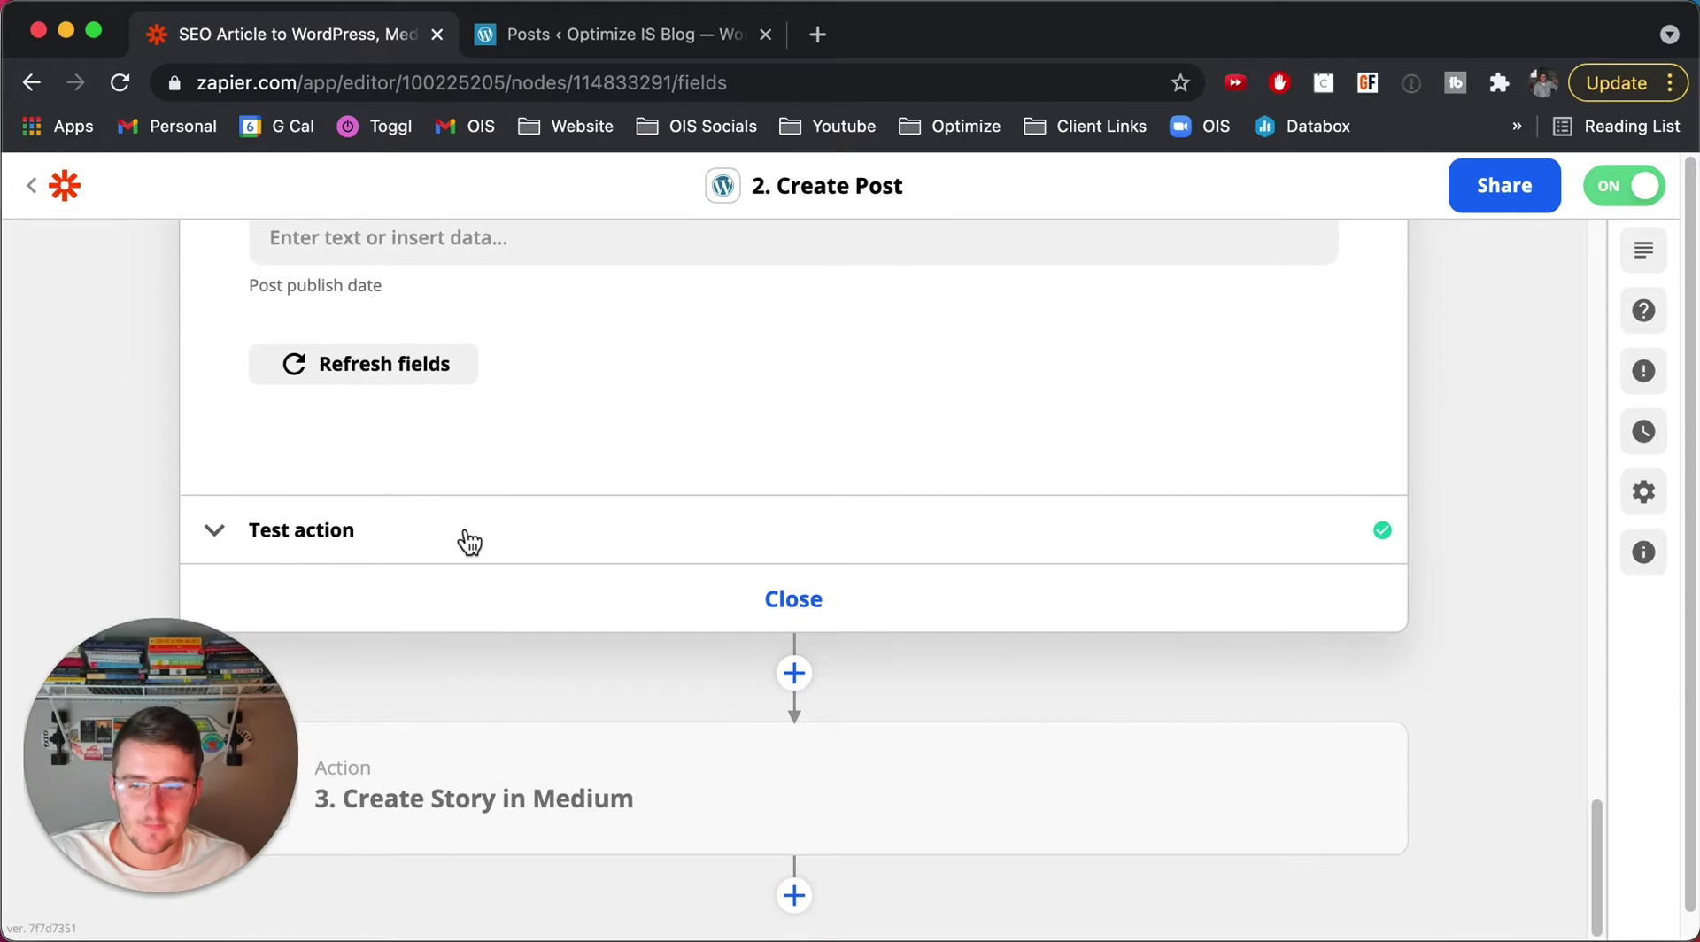
# Expand the Create Post test to show the 'Test was successful!' sample post sent to WordPress
pyautogui.click(464, 533)
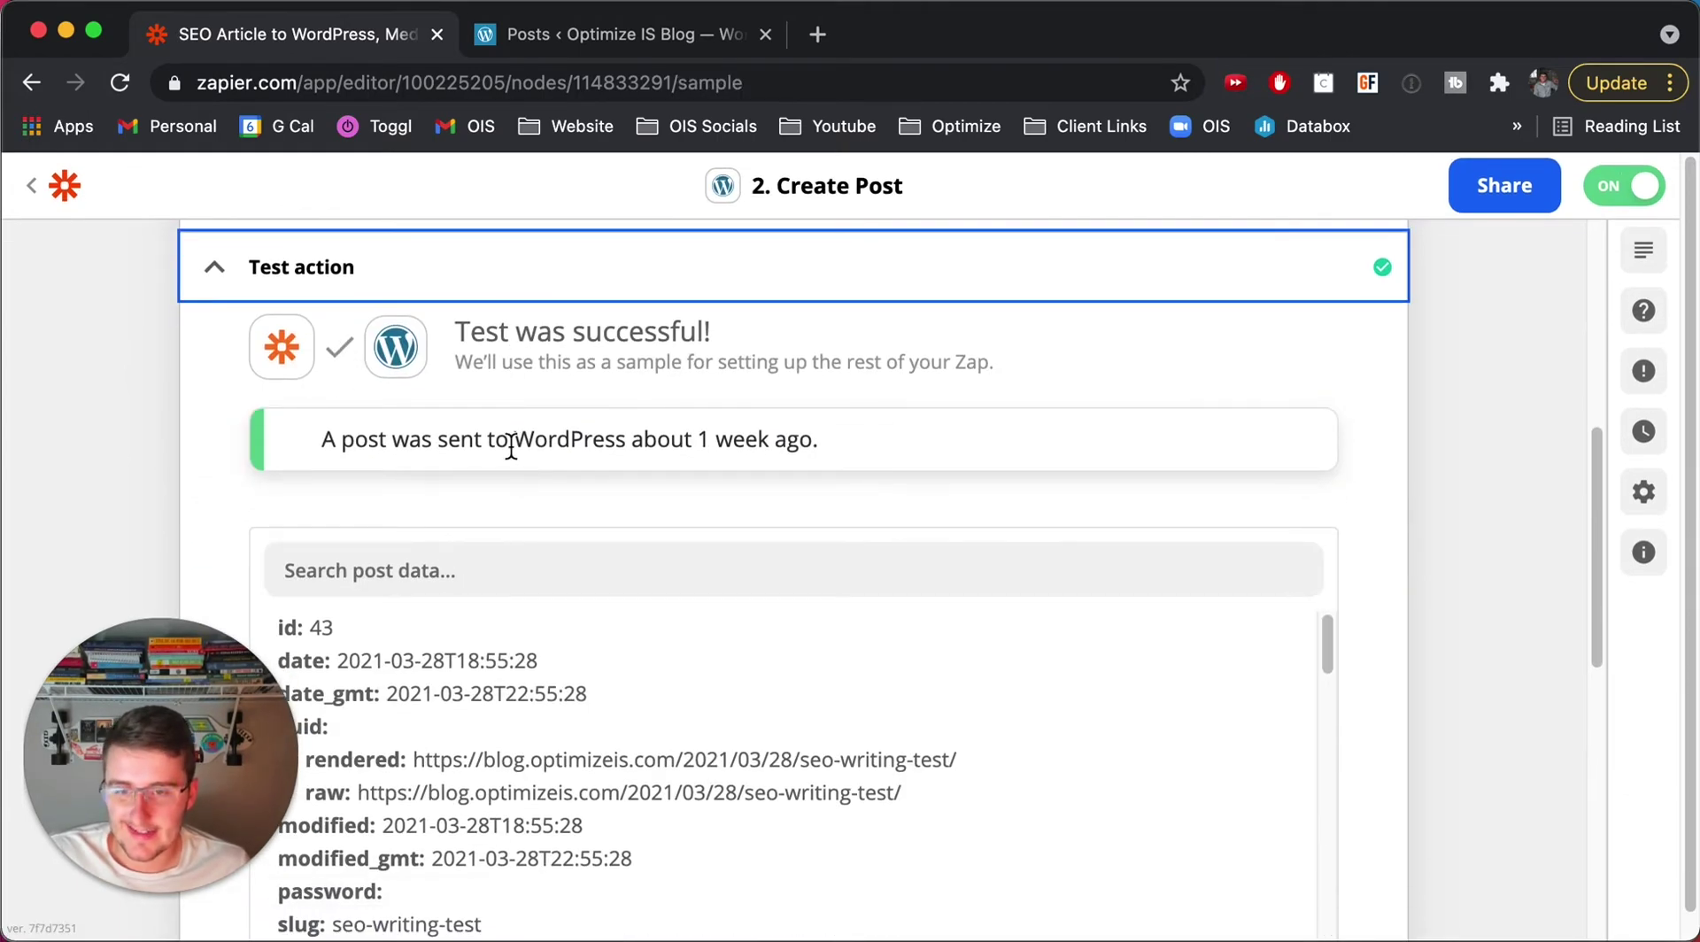
pyautogui.moveTo(349, 440); pyautogui.dragTo(836, 446)
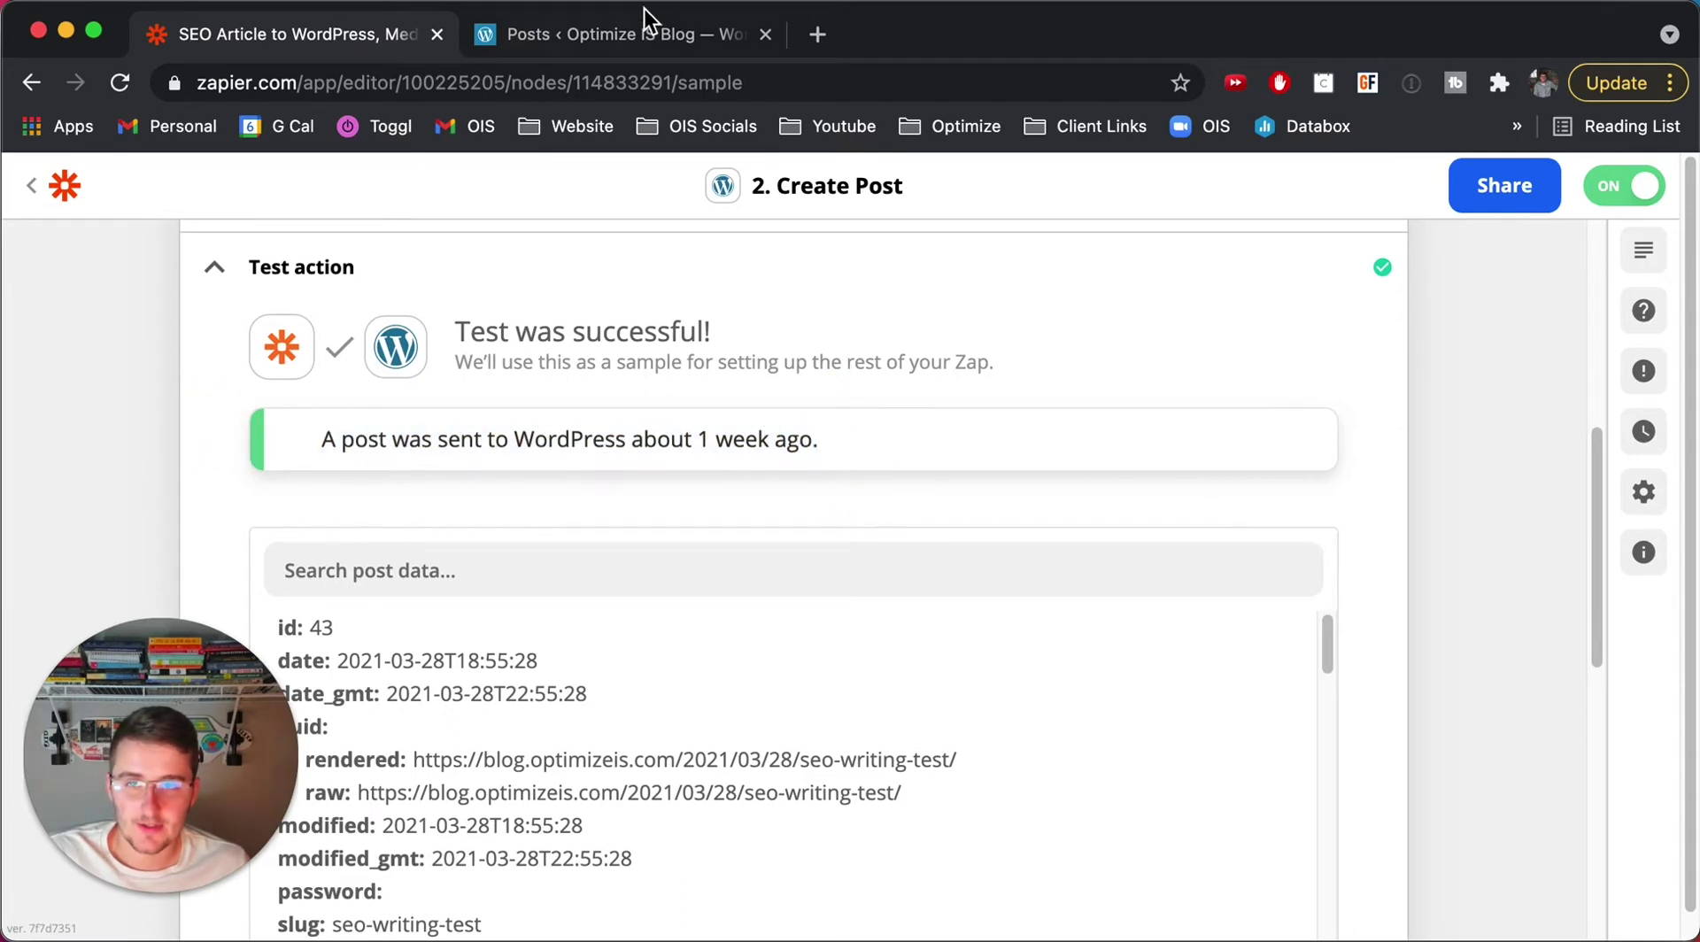
pyautogui.click(655, 34)
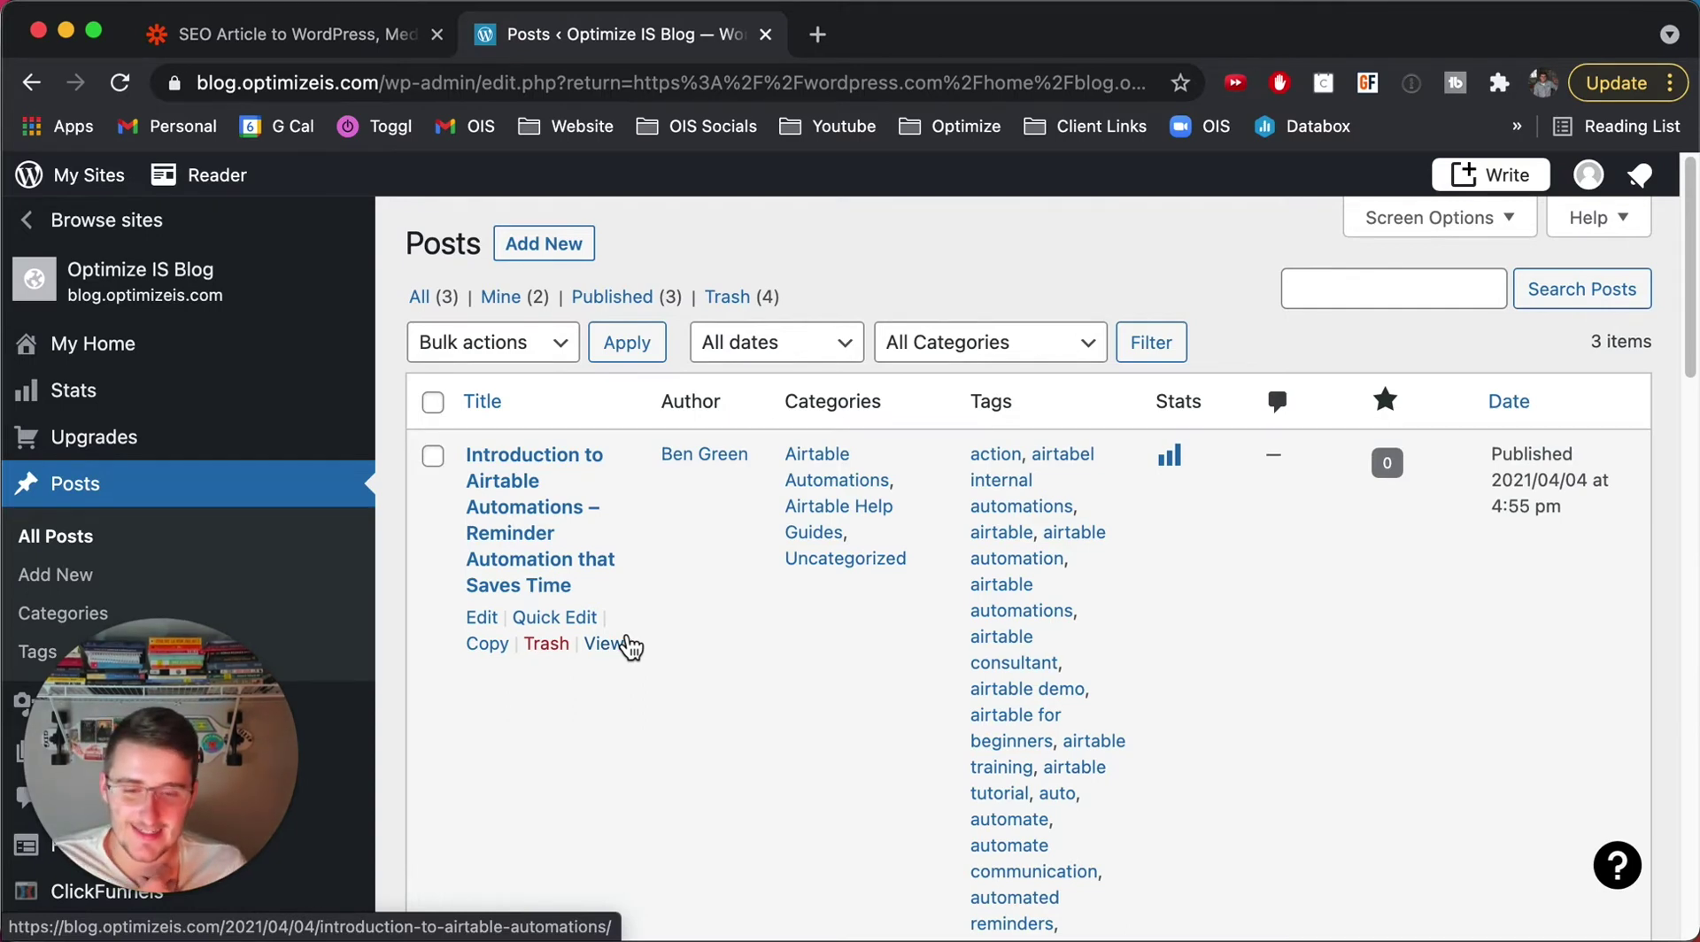
# Open 'Introduction to Airtable Automations - Reminder Automation that Saves Time' from the Posts list
pyautogui.scroll(-1, 631, 647)
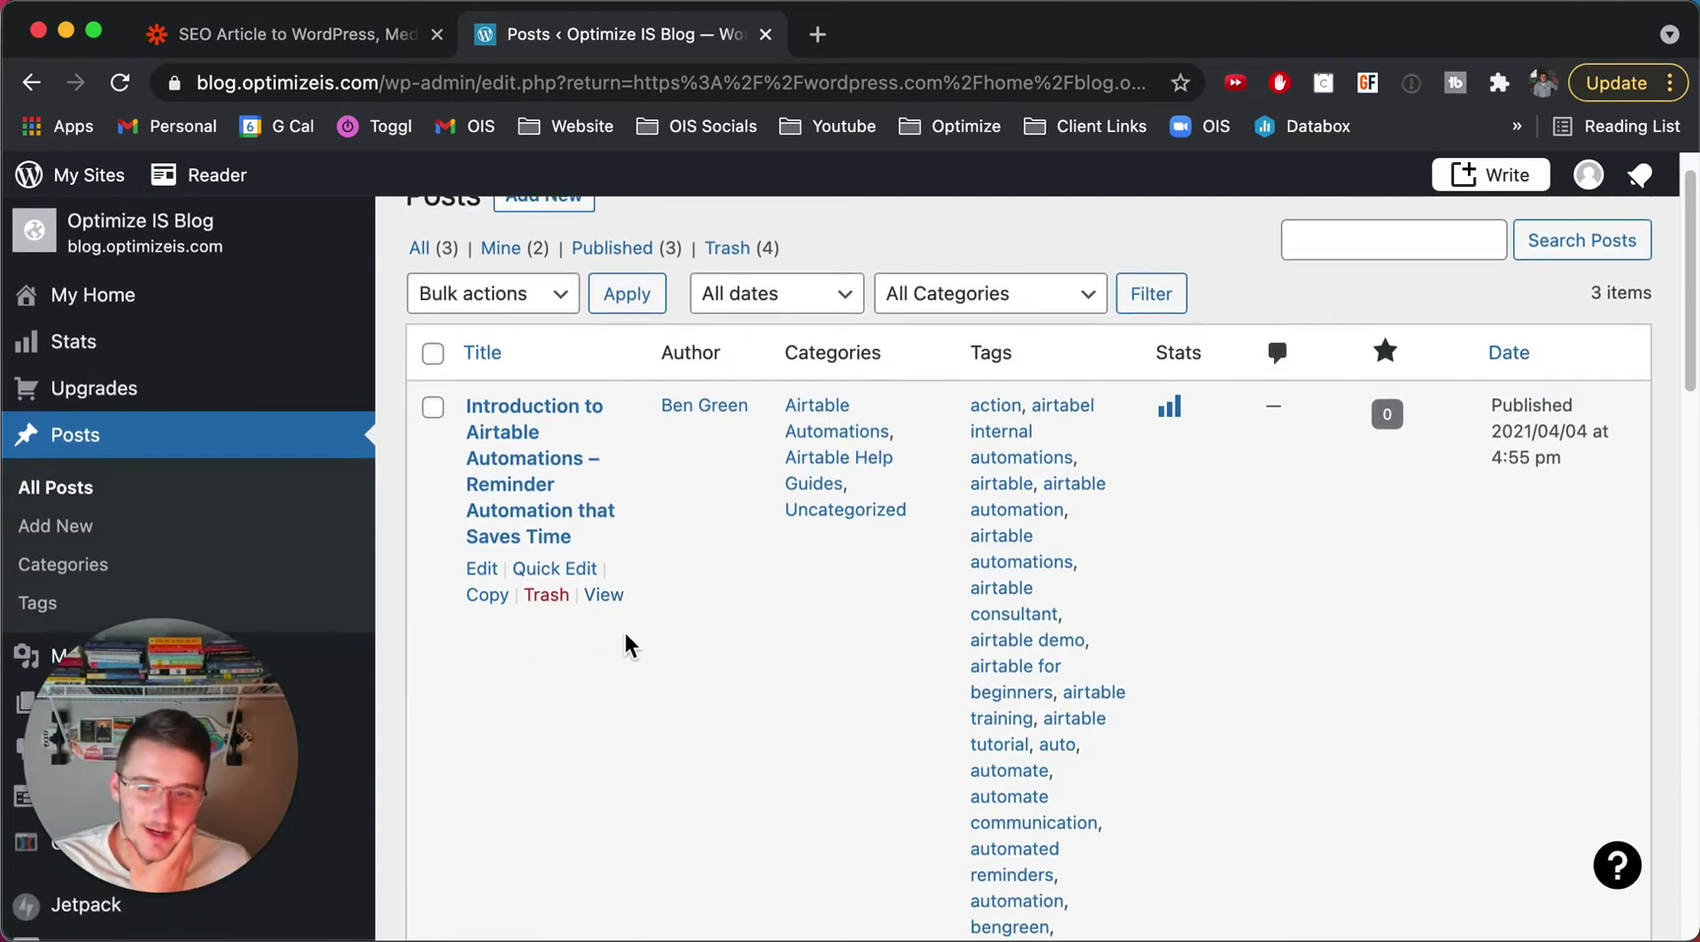
pyautogui.scroll(1, 625, 645)
pyautogui.click(518, 476)
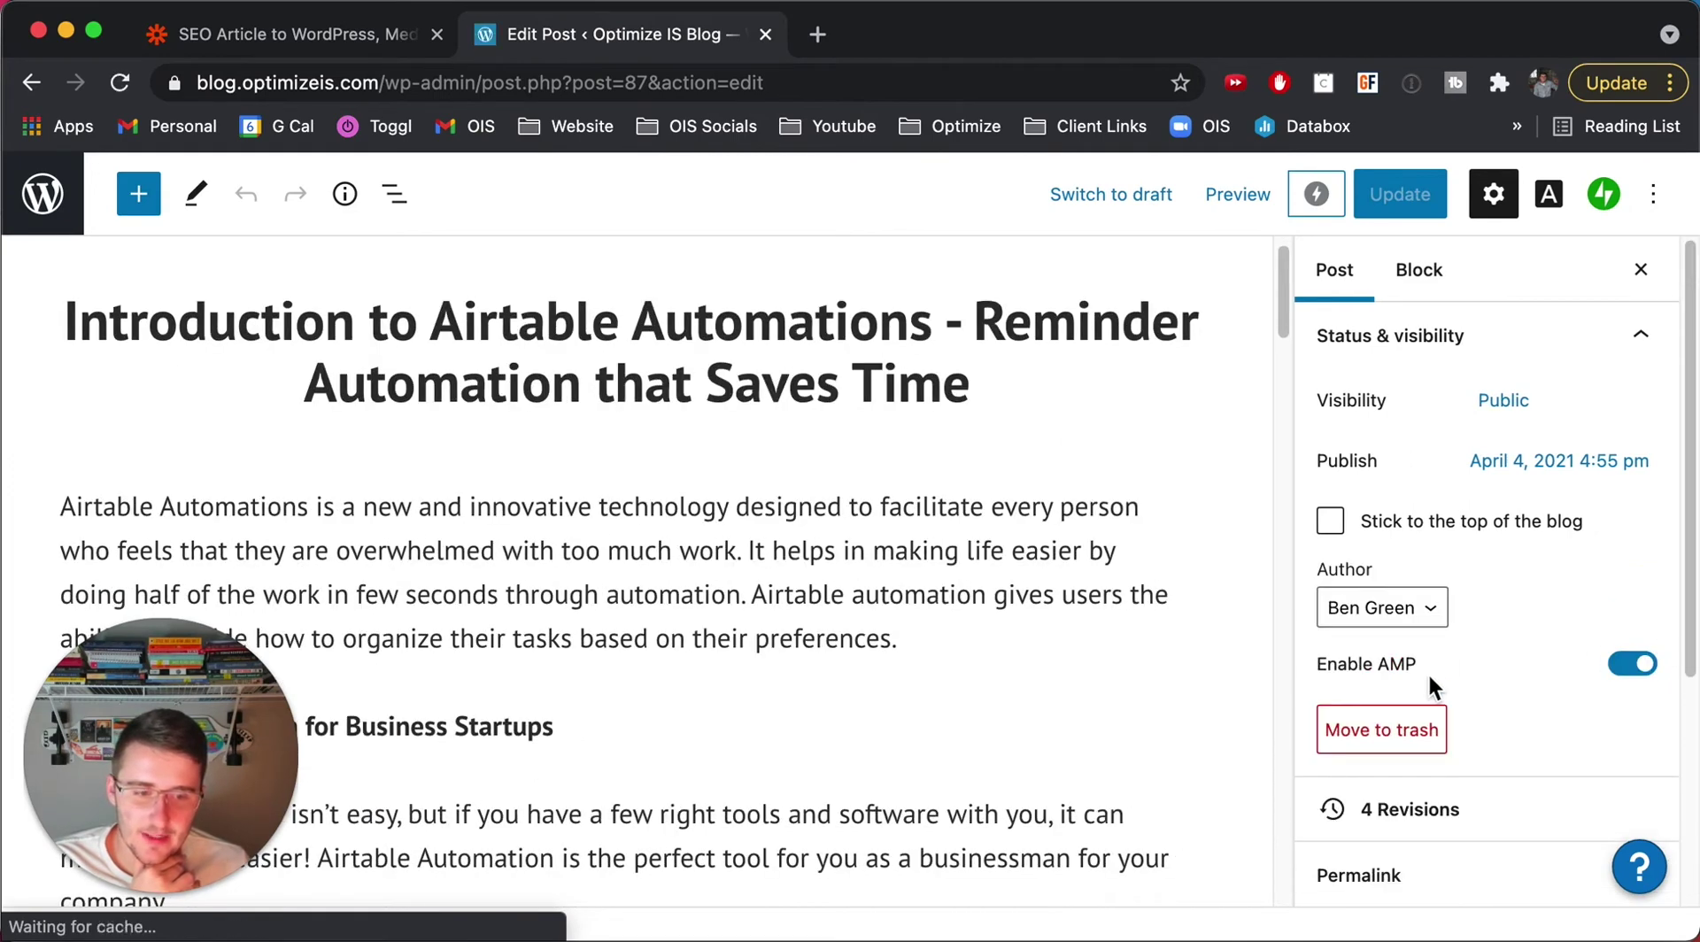
# Toggle the post's Tags panel and scroll through its content
pyautogui.scroll(-4, 1432, 686)
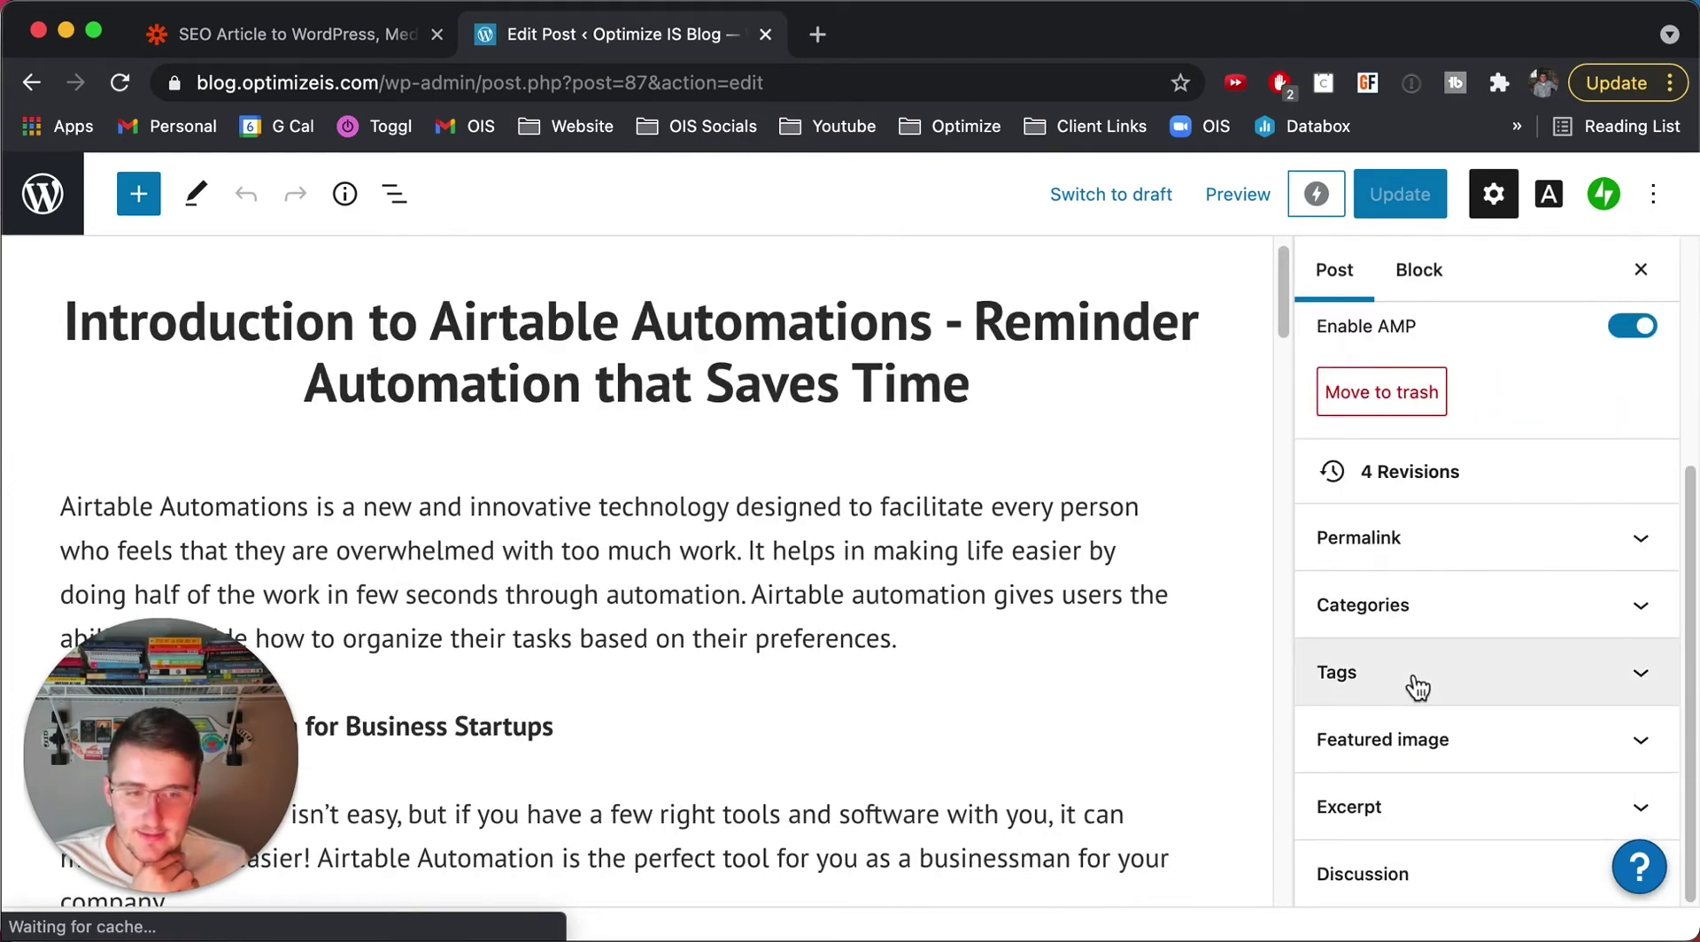
pyautogui.click(1415, 684)
pyautogui.click(1414, 685)
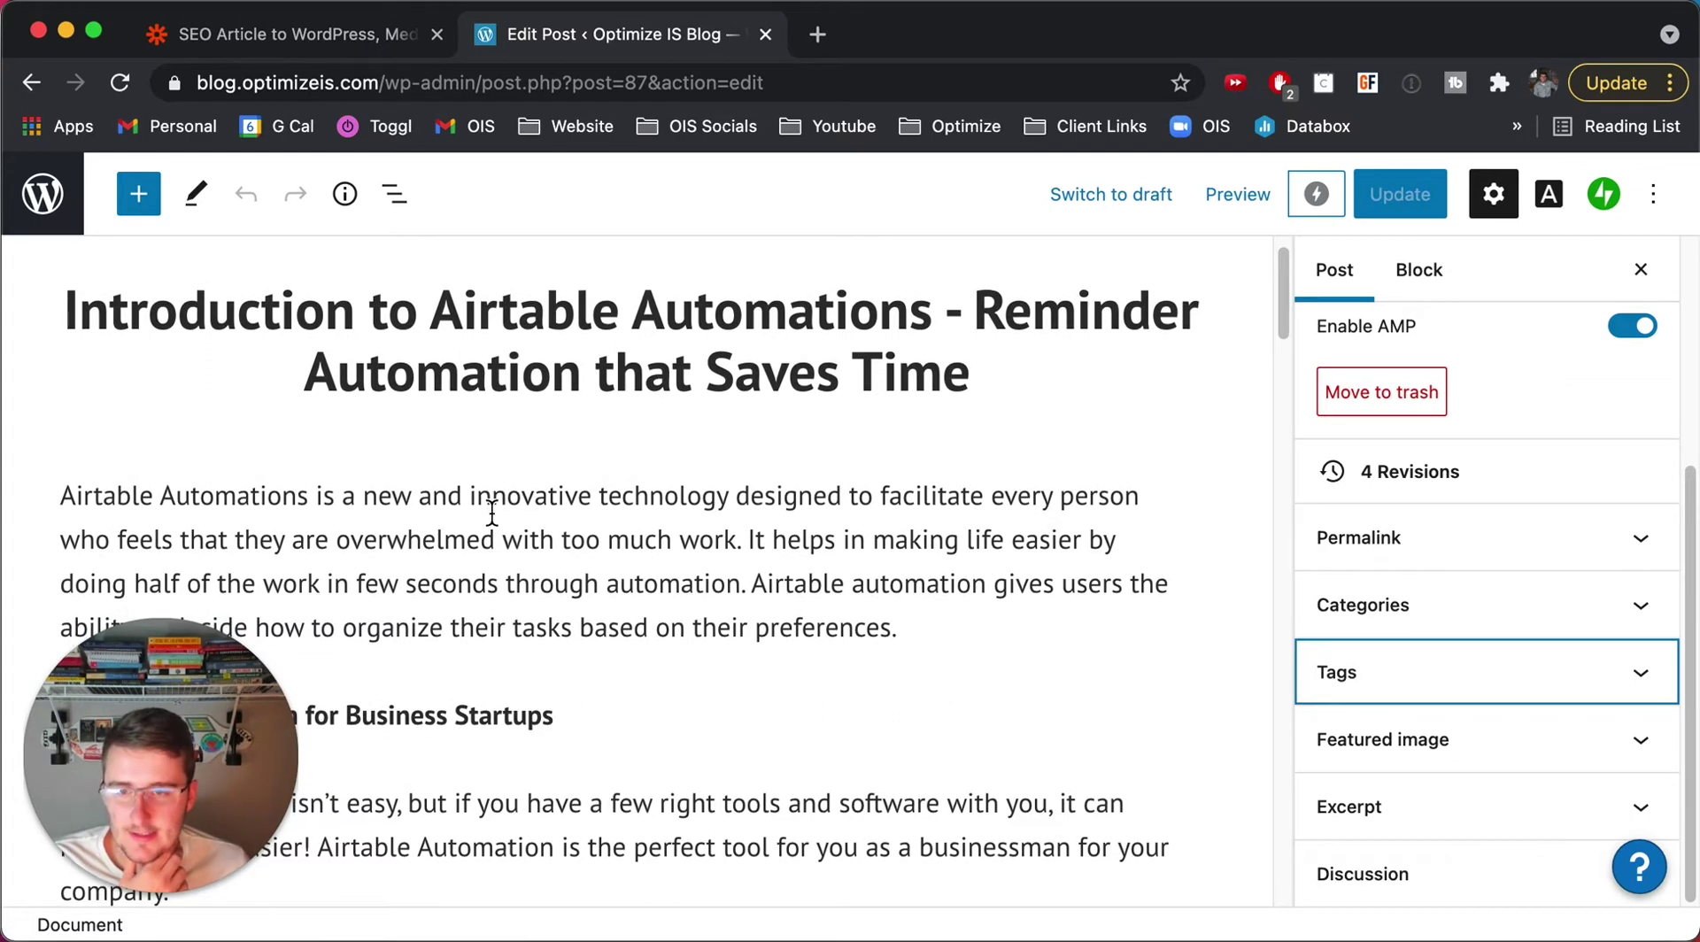
pyautogui.scroll(-1, 491, 514)
pyautogui.scroll(-15, 650, 474)
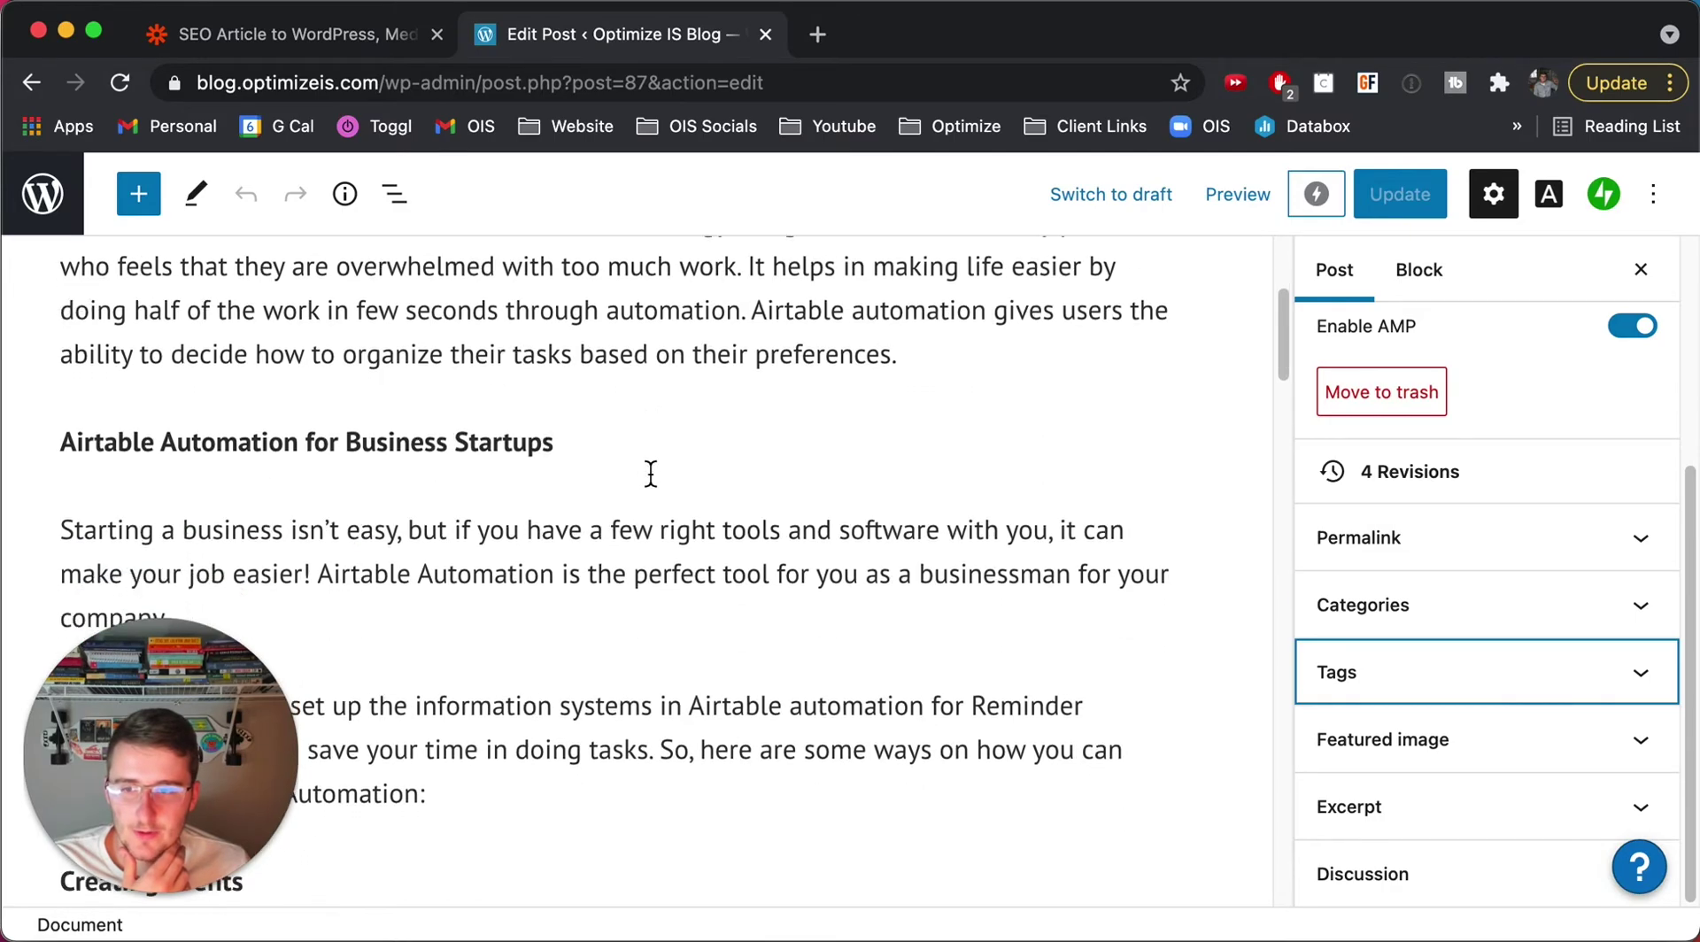
pyautogui.scroll(-20, 650, 473)
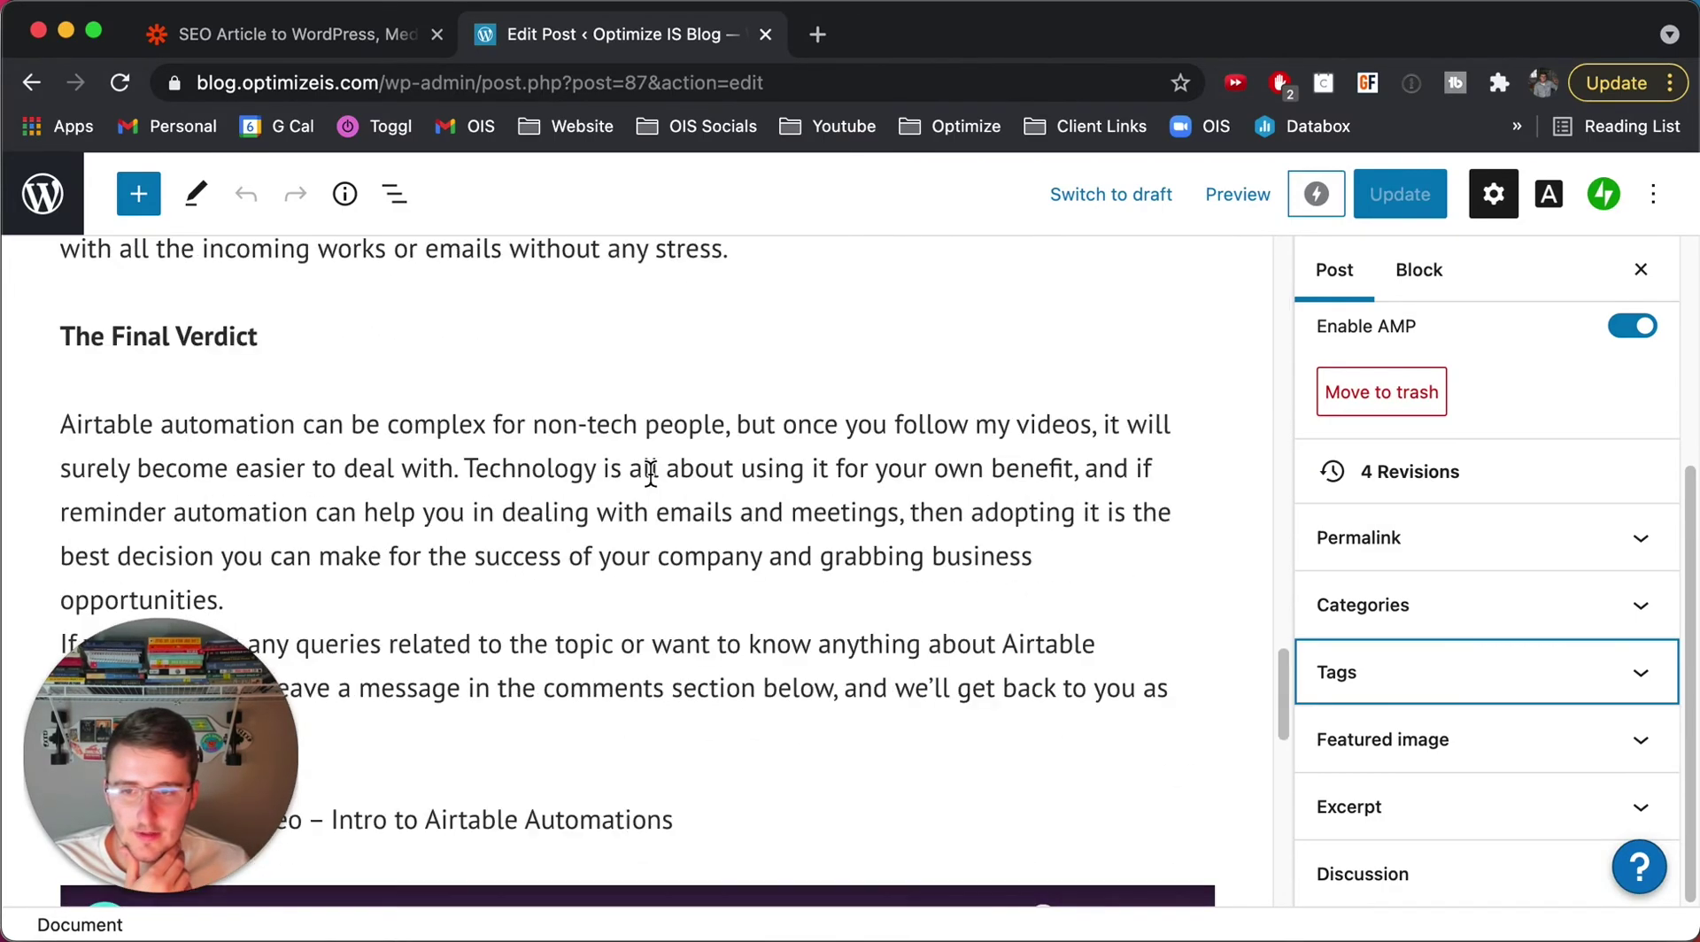
pyautogui.scroll(5, 650, 473)
pyautogui.scroll(-5, 650, 469)
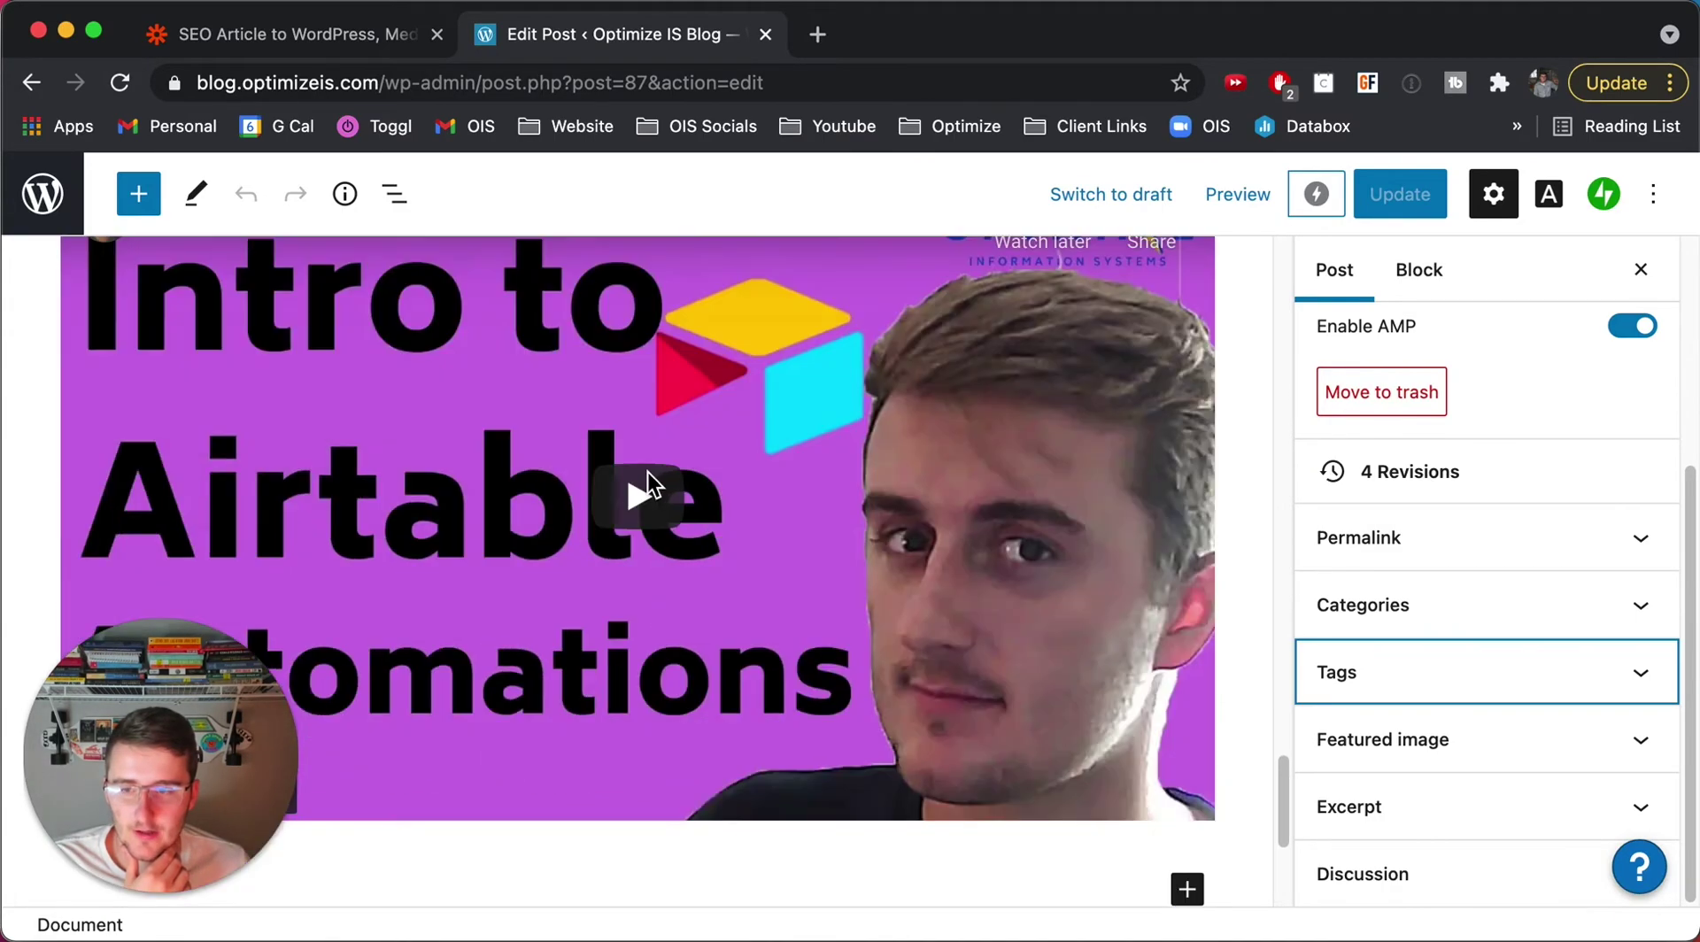
pyautogui.scroll(5, 527, 476)
pyautogui.scroll(20, 528, 476)
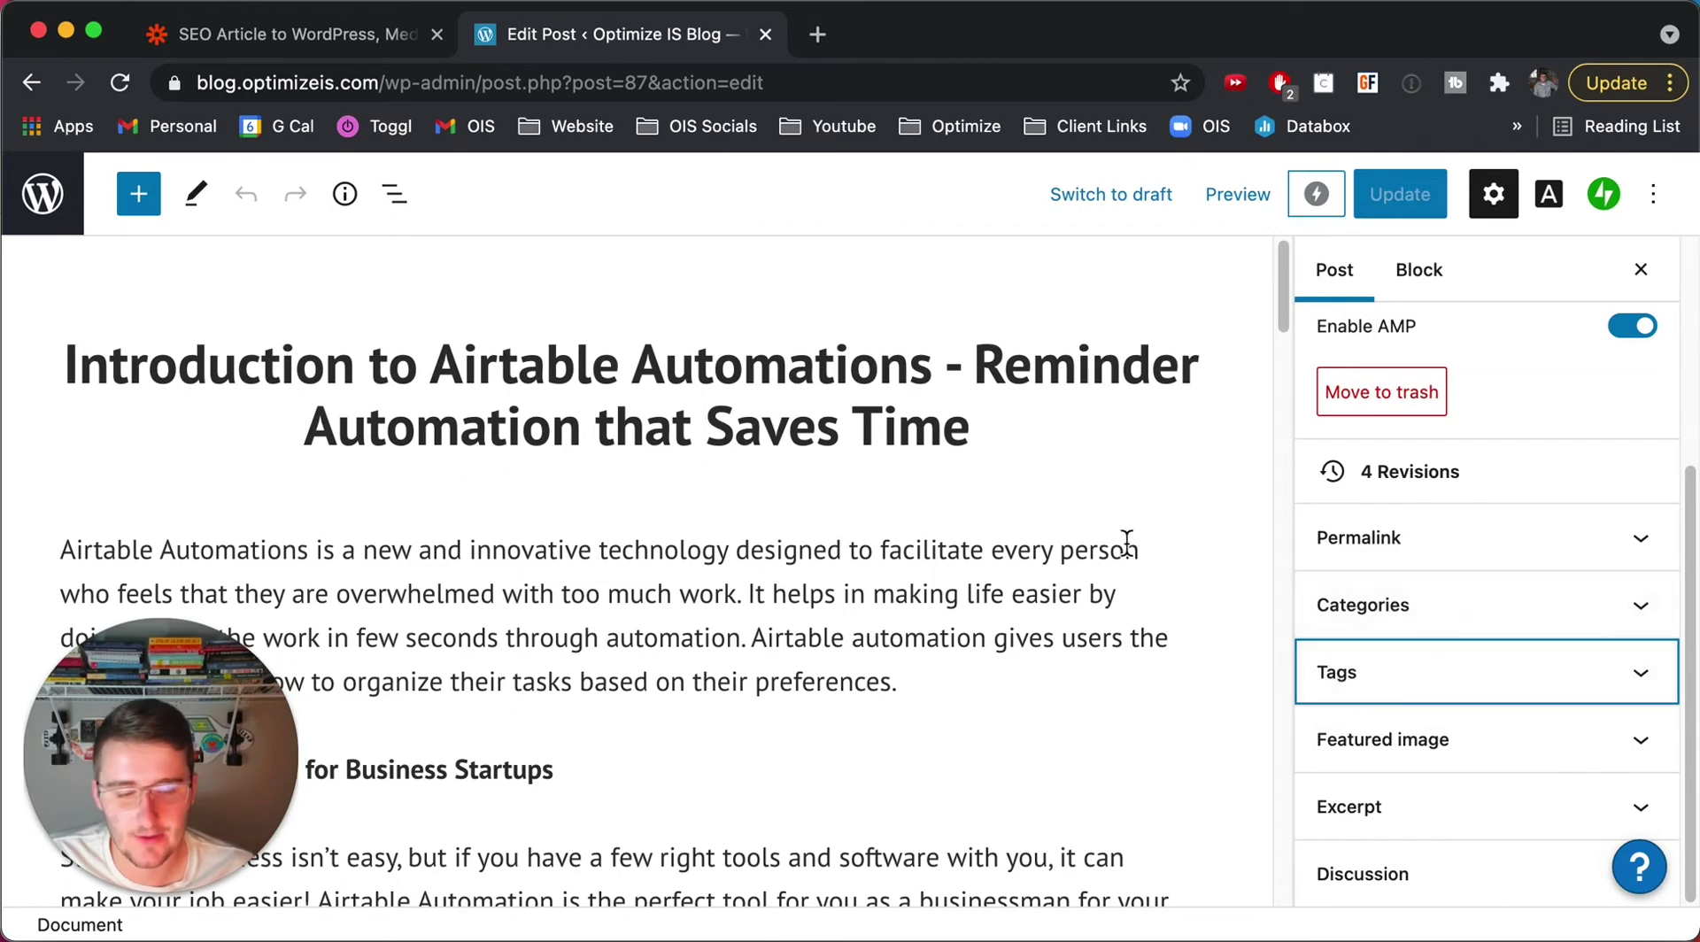
# Load Medium in a new tab and go to your stories from the account menu
pyautogui.click(818, 34)
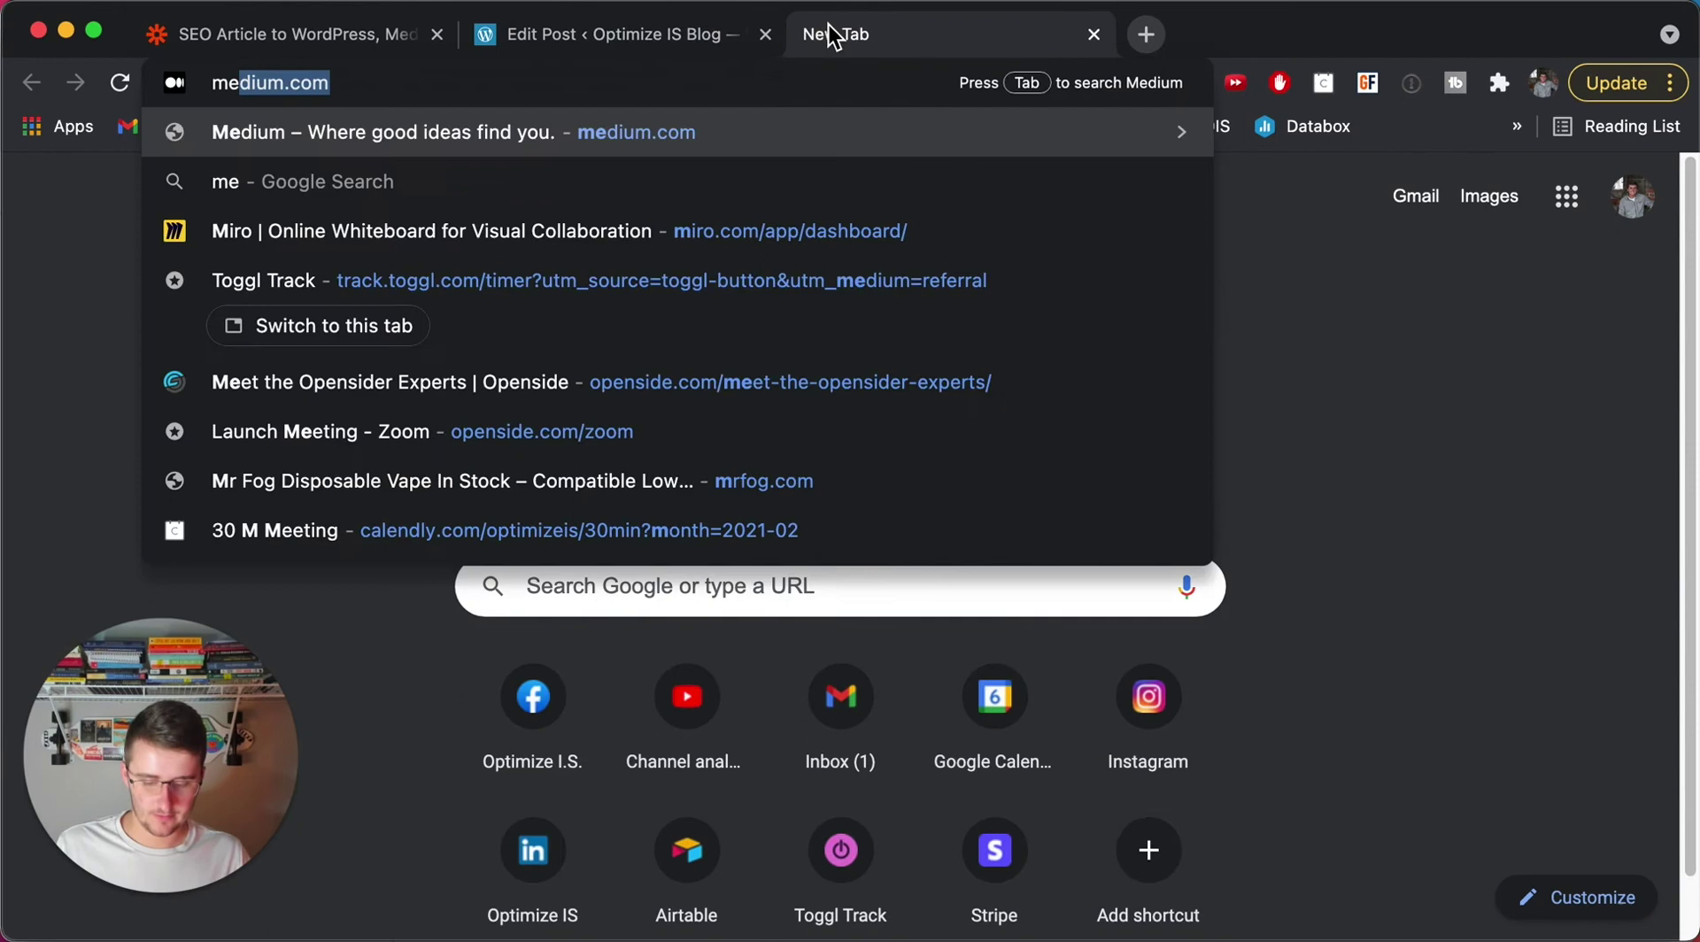
pyautogui.write('dium')
pyautogui.press('Return')
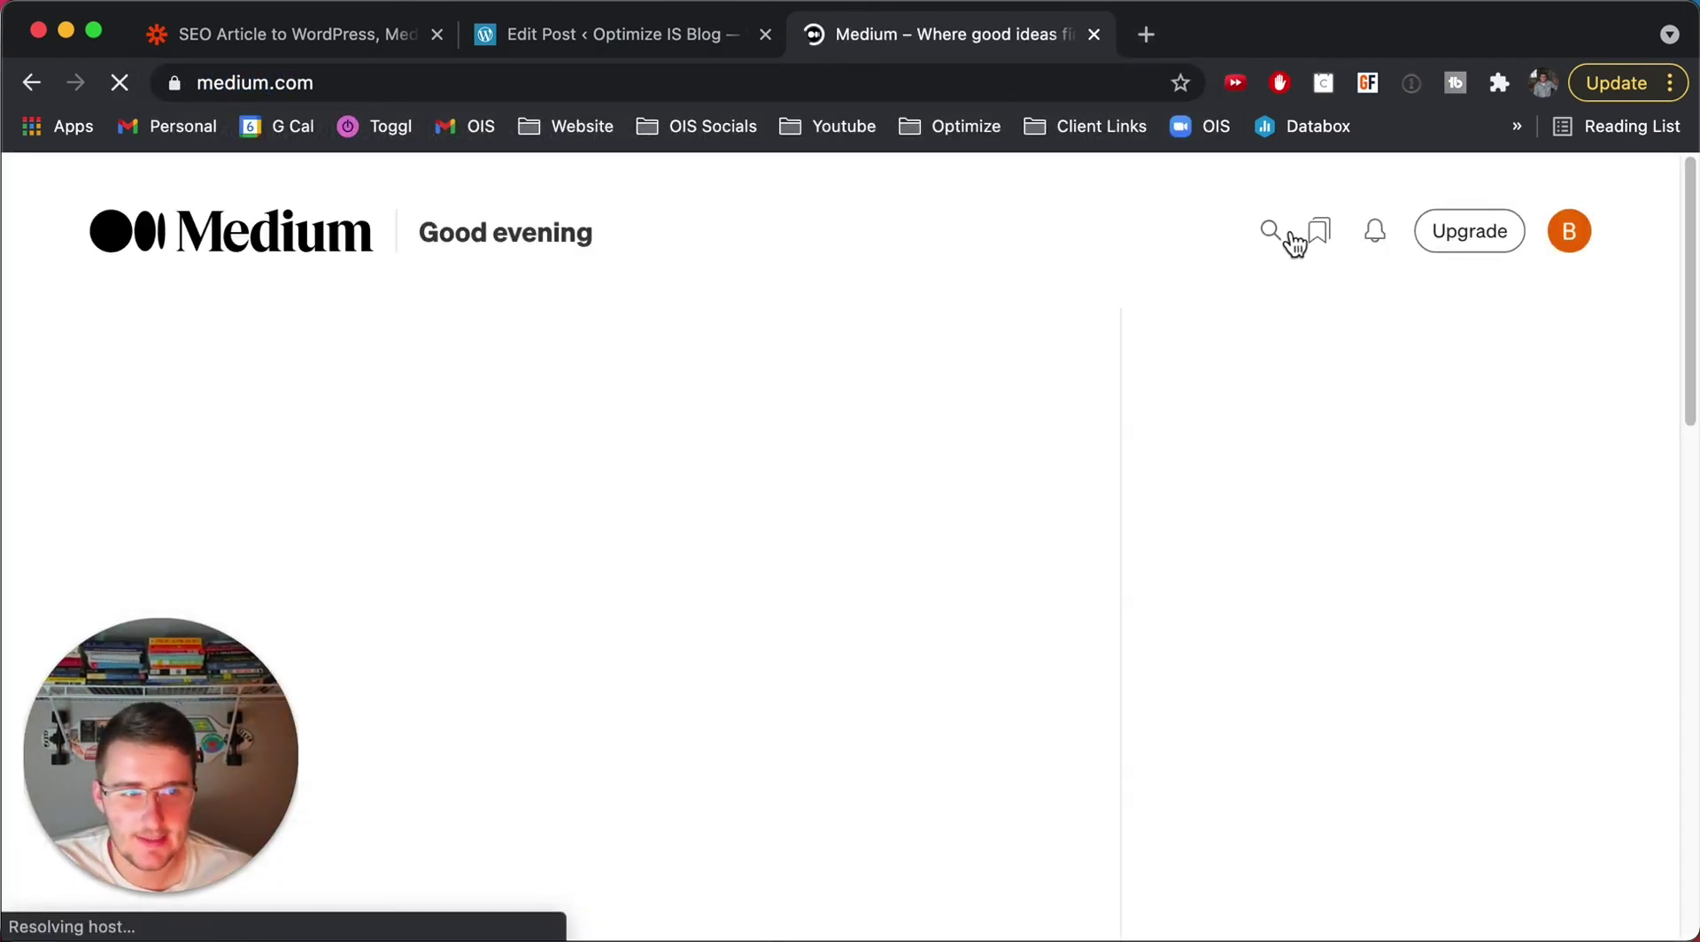
pyautogui.click(1568, 234)
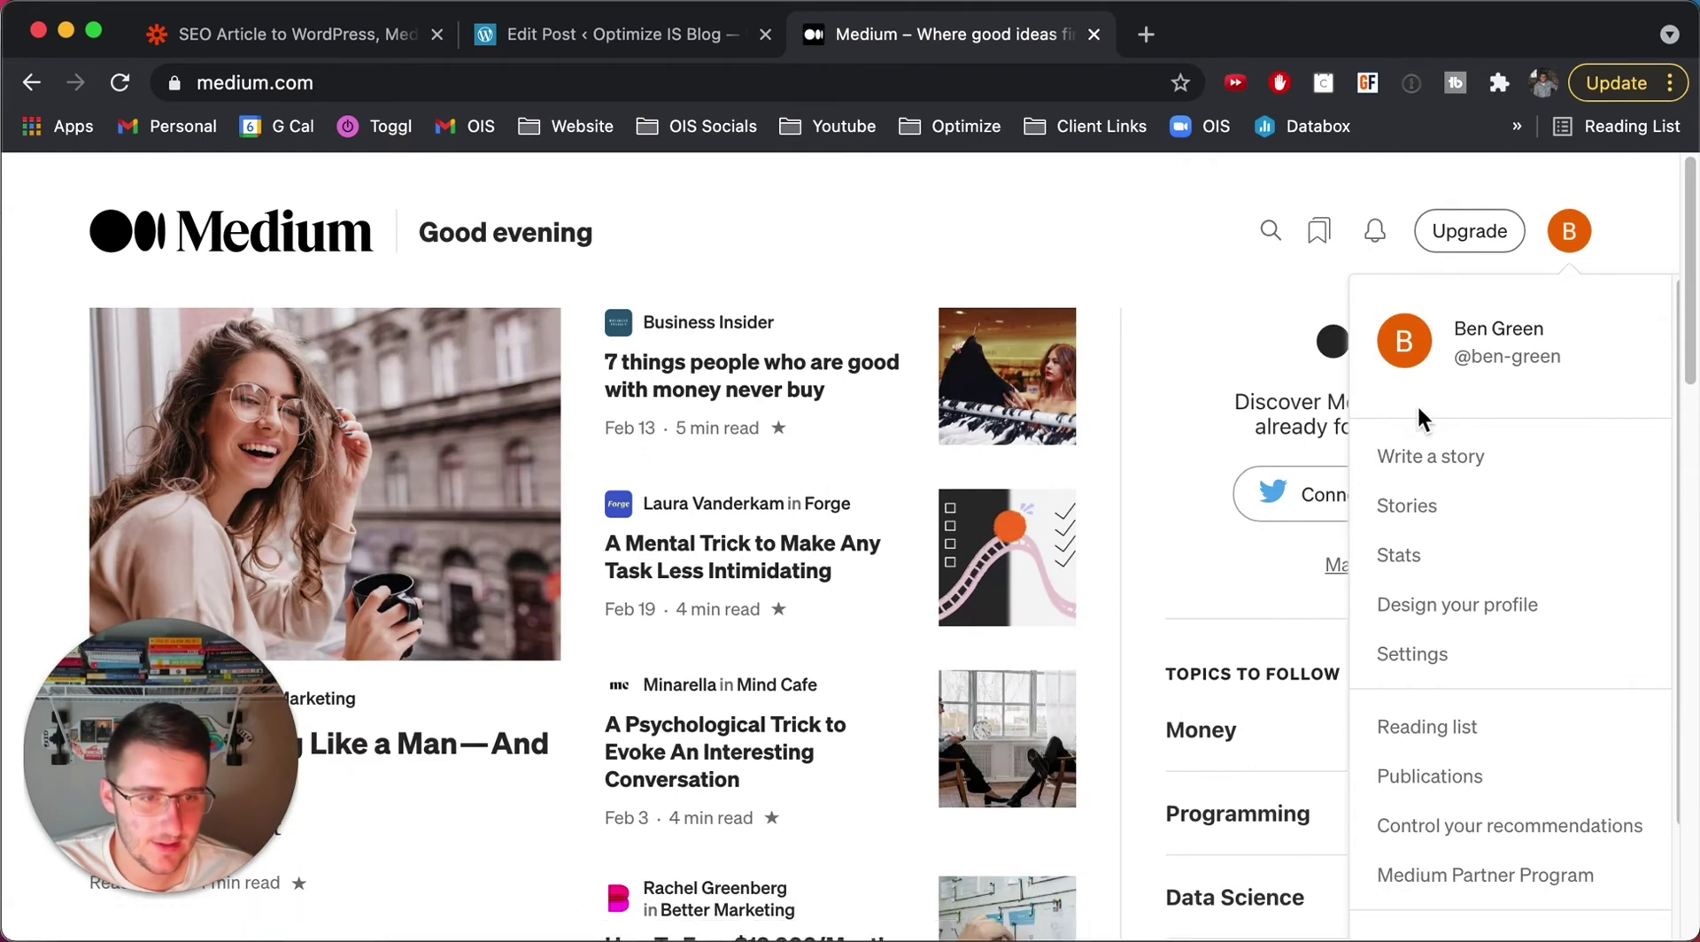
pyautogui.scroll(-3, 1445, 754)
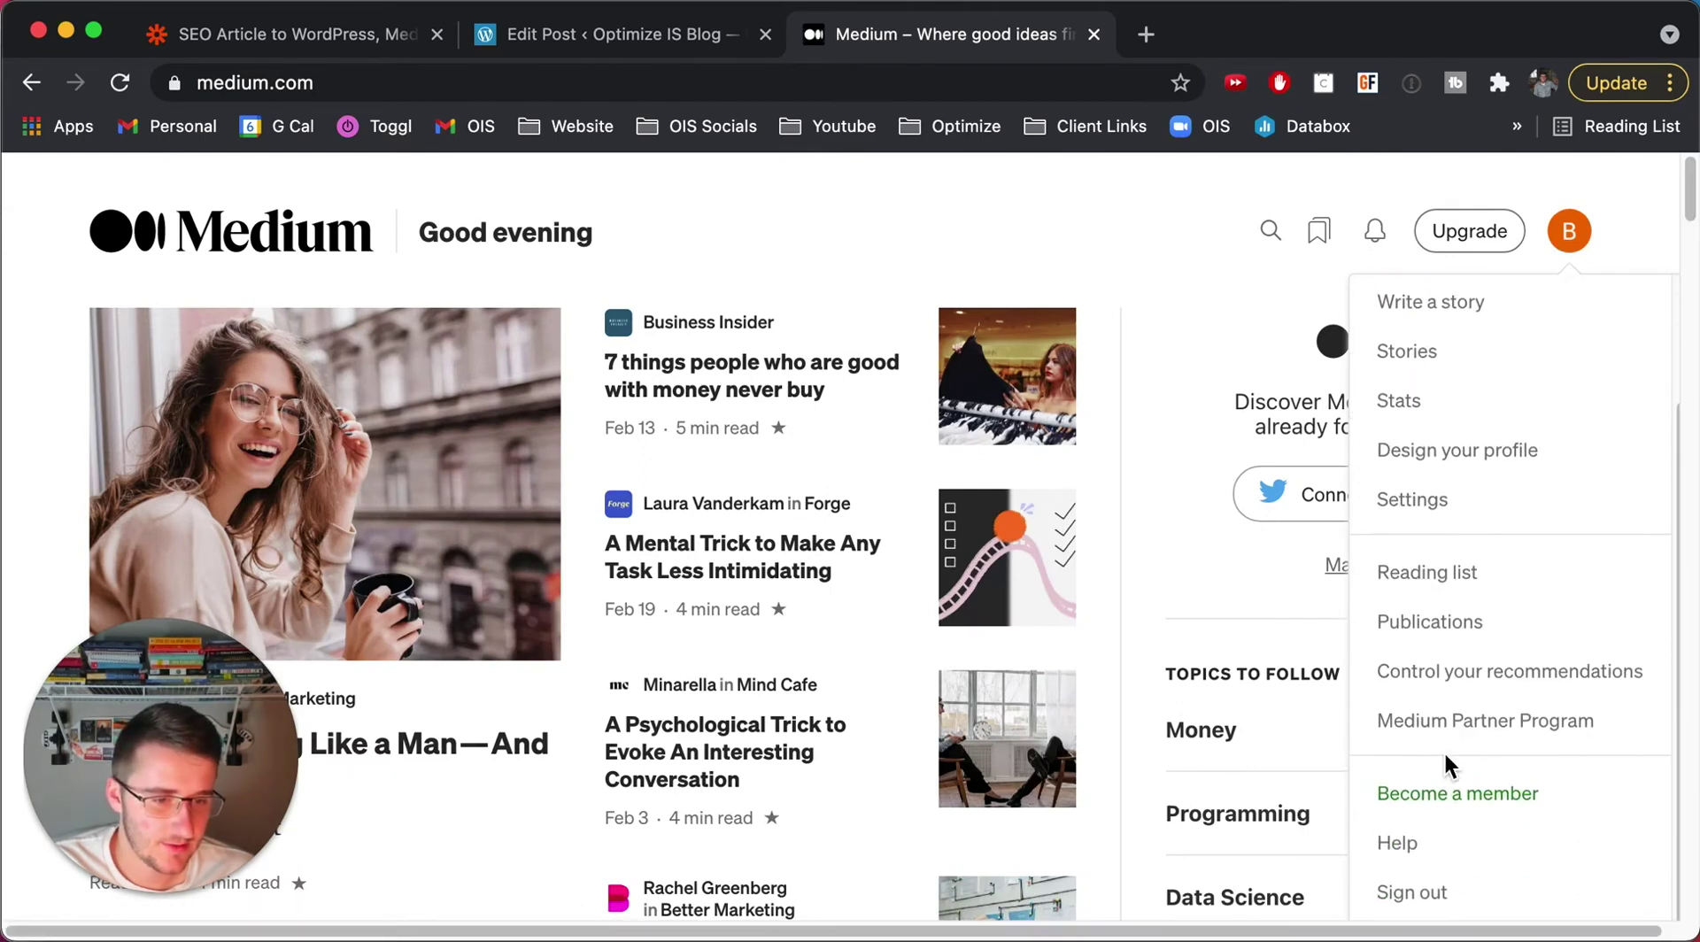
pyautogui.scroll(2, 1416, 709)
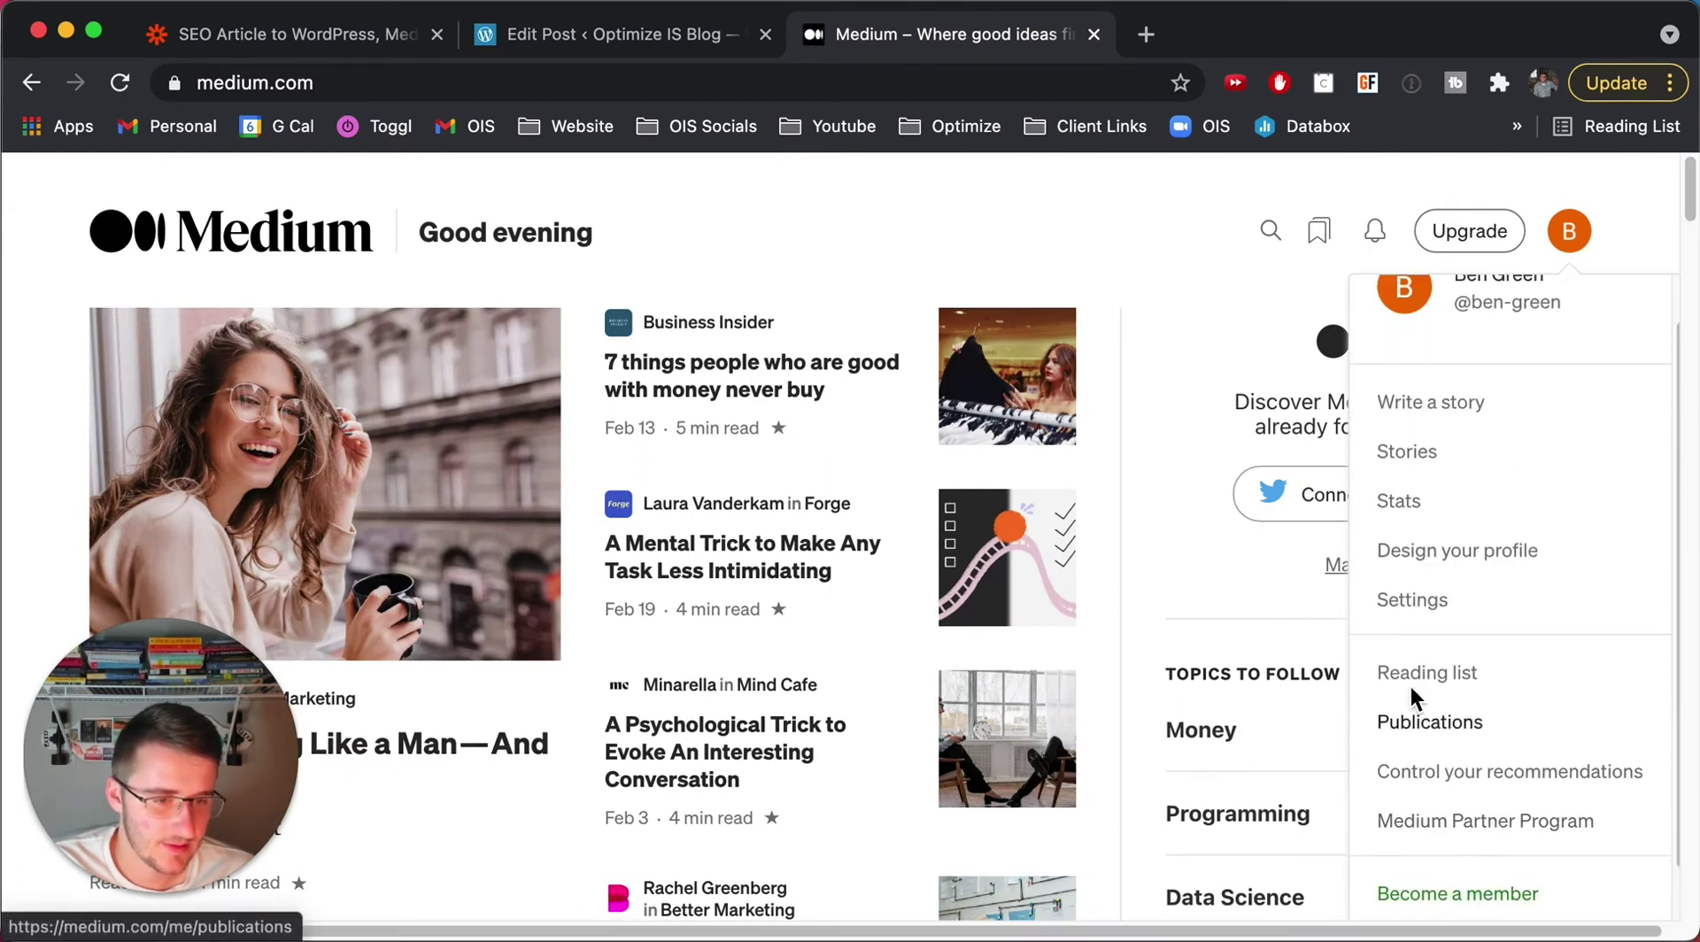
pyautogui.click(1419, 453)
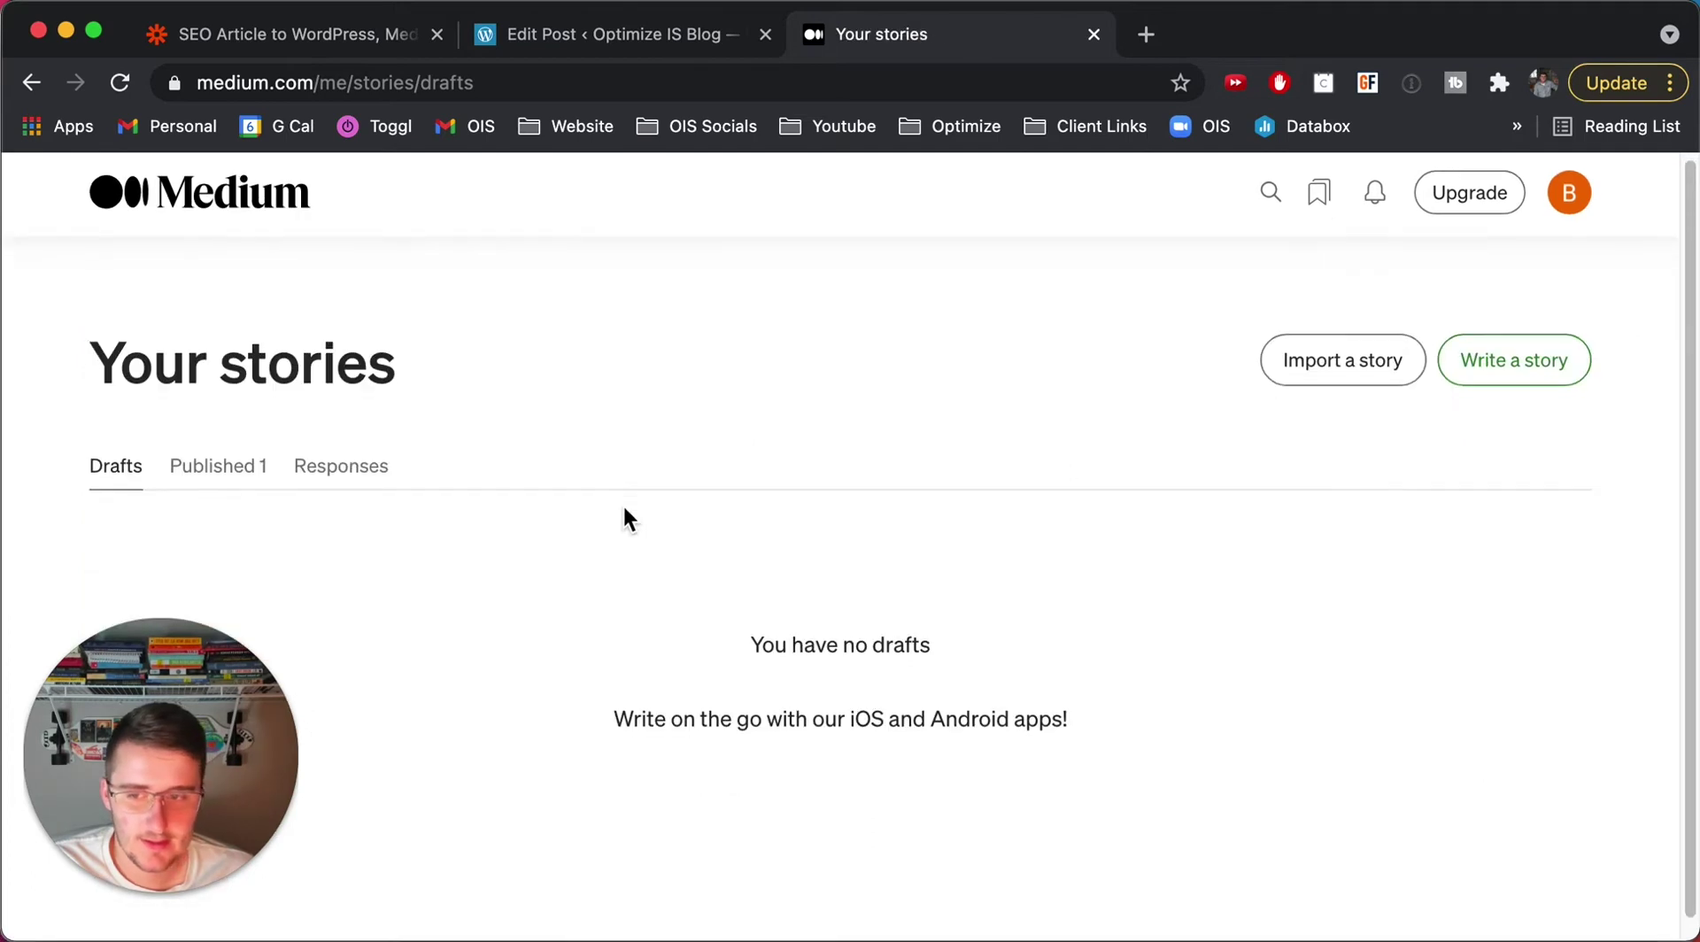
# Open the published 'Introduction to Airtable Automations' story and scroll to its YouTube link ending
pyautogui.click(221, 465)
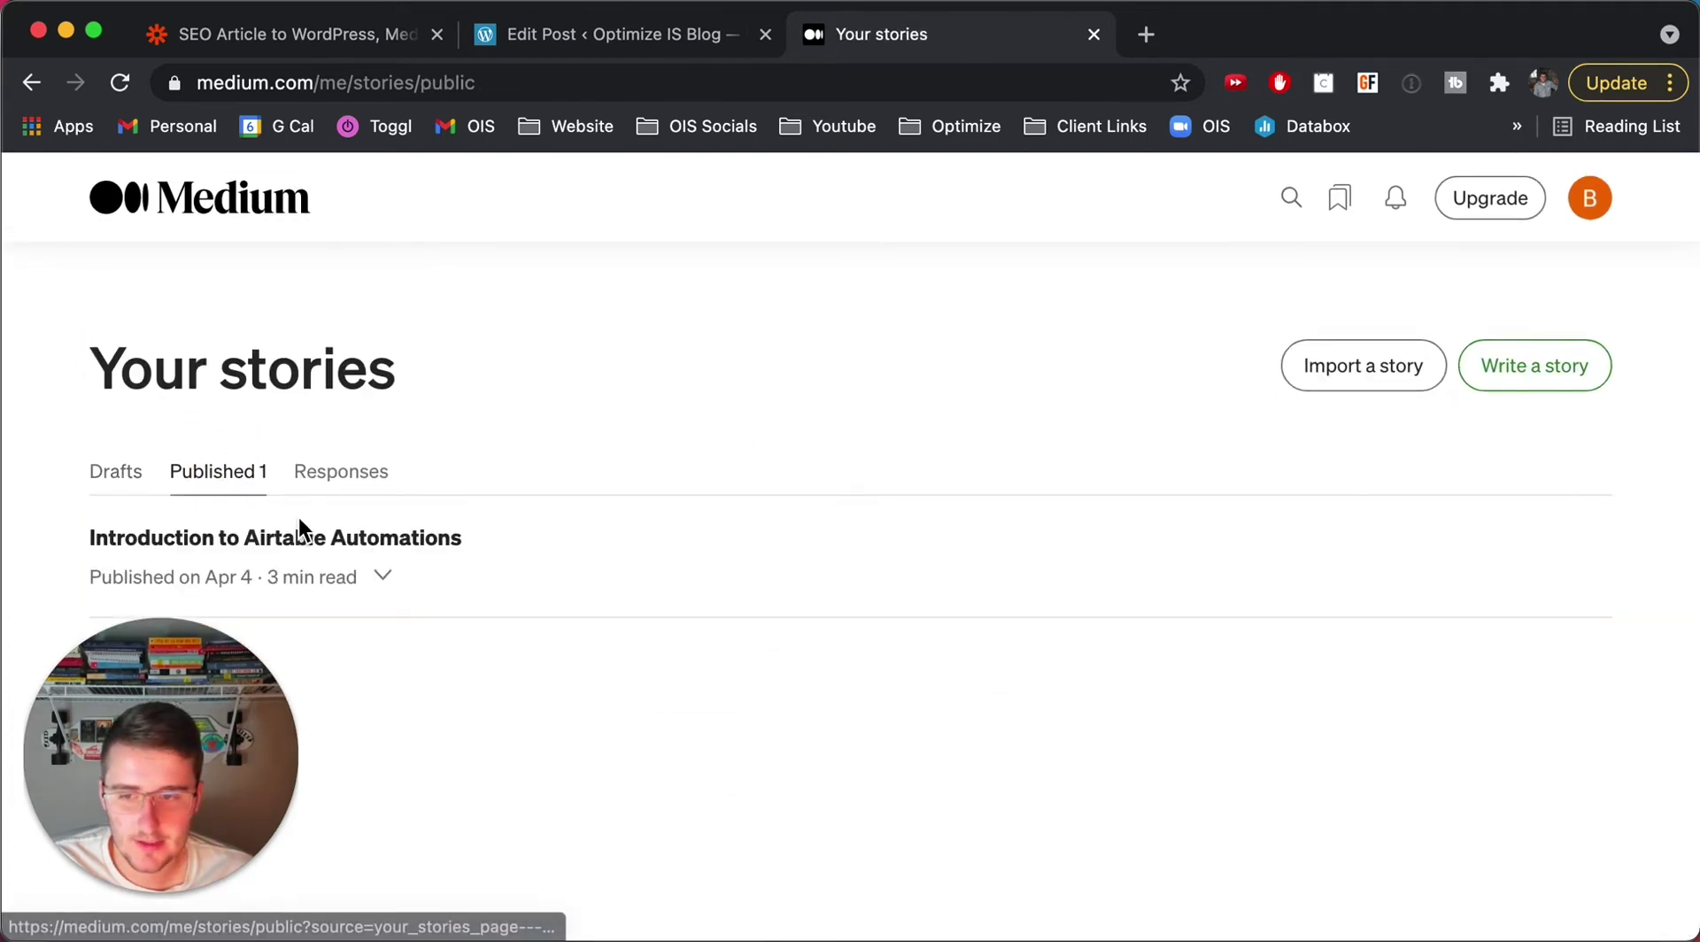
pyautogui.click(302, 534)
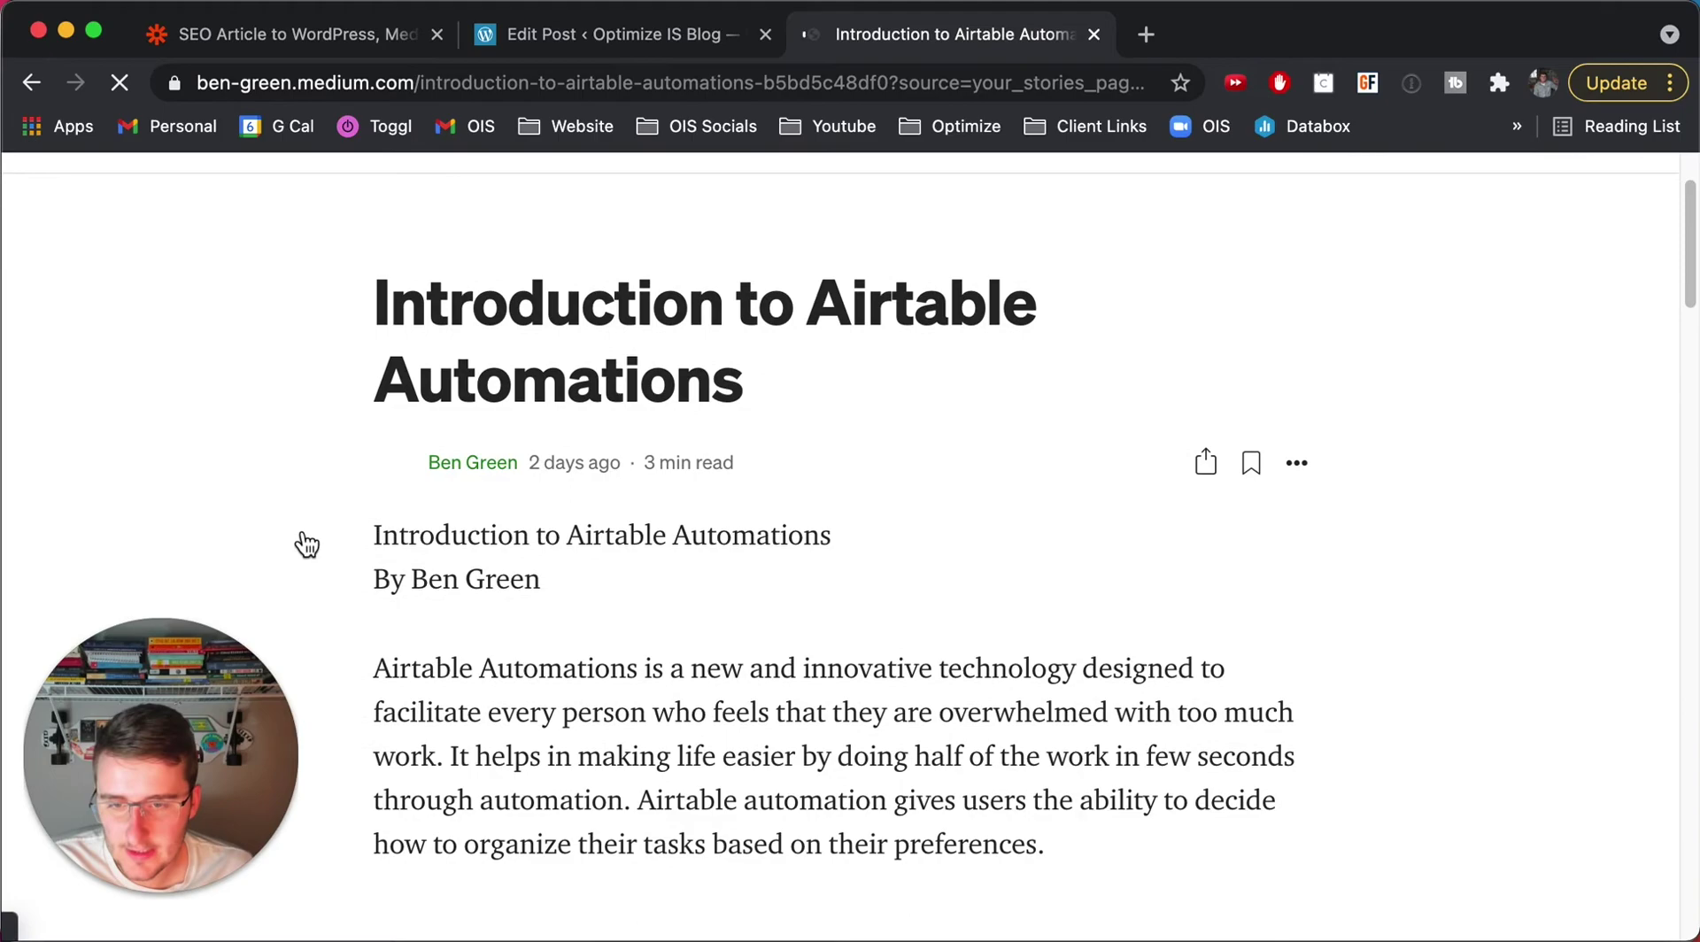
pyautogui.scroll(-20, 306, 543)
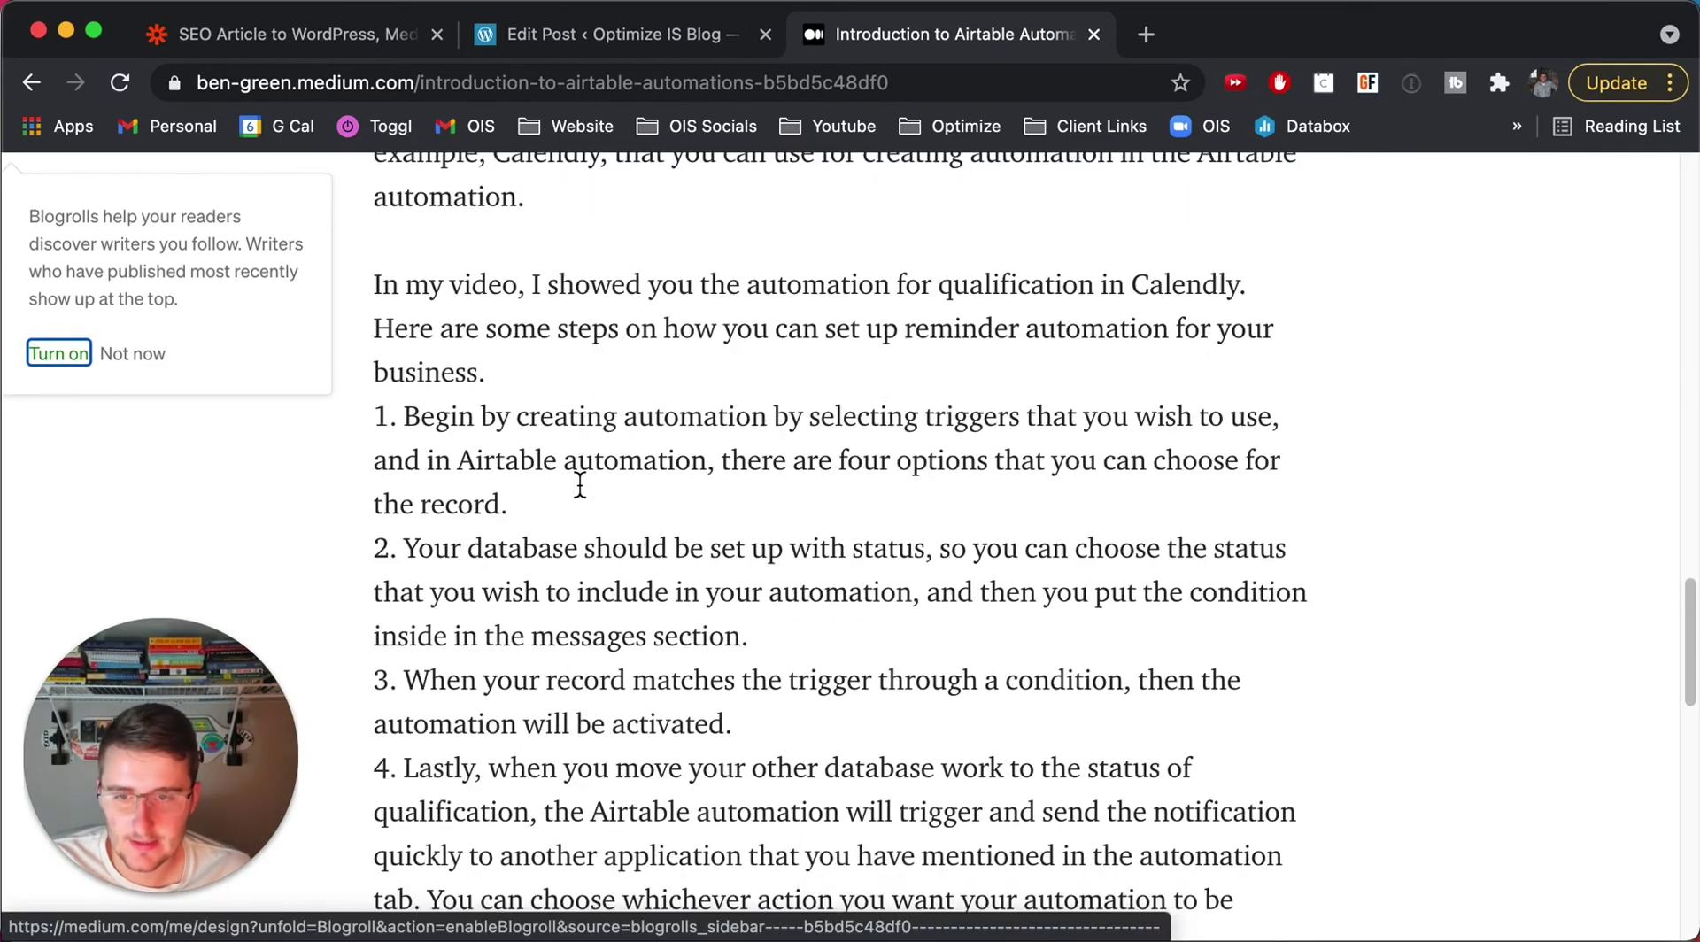
pyautogui.scroll(-10, 580, 485)
pyautogui.scroll(10, 577, 480)
pyautogui.scroll(-10, 578, 480)
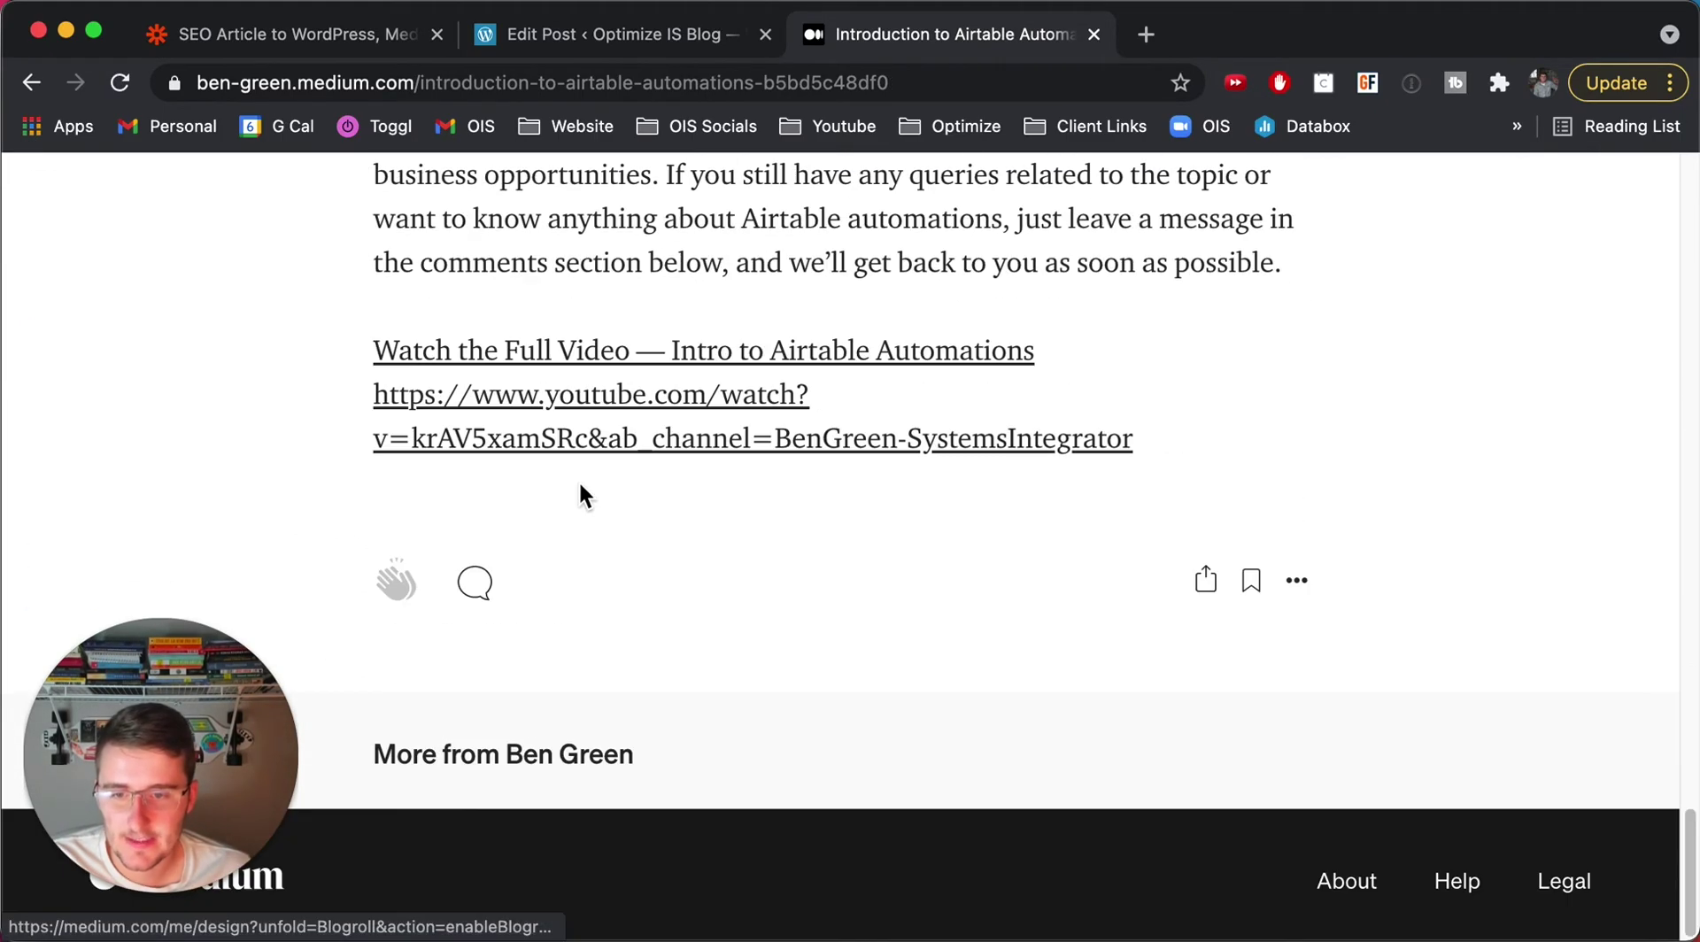
# Back in Zapier, open step 3 Create Story in Medium and expand its Set up action fields
pyautogui.click(329, 40)
pyautogui.scroll(-1, 501, 589)
pyautogui.scroll(6, 499, 592)
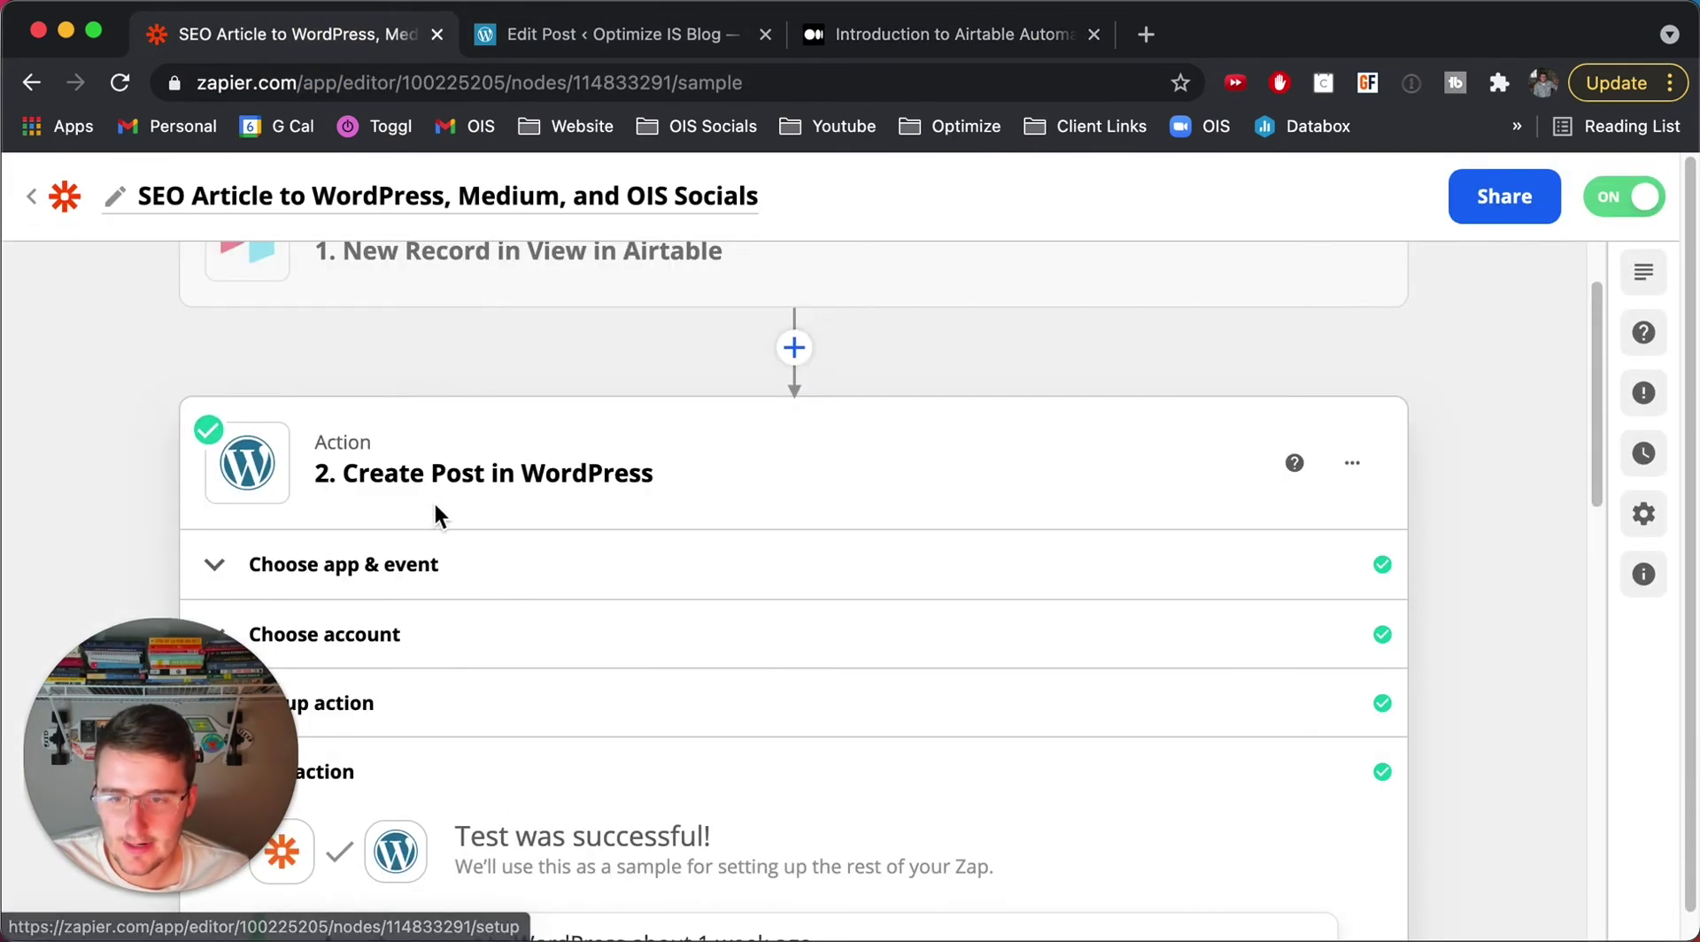
pyautogui.scroll(-2, 442, 509)
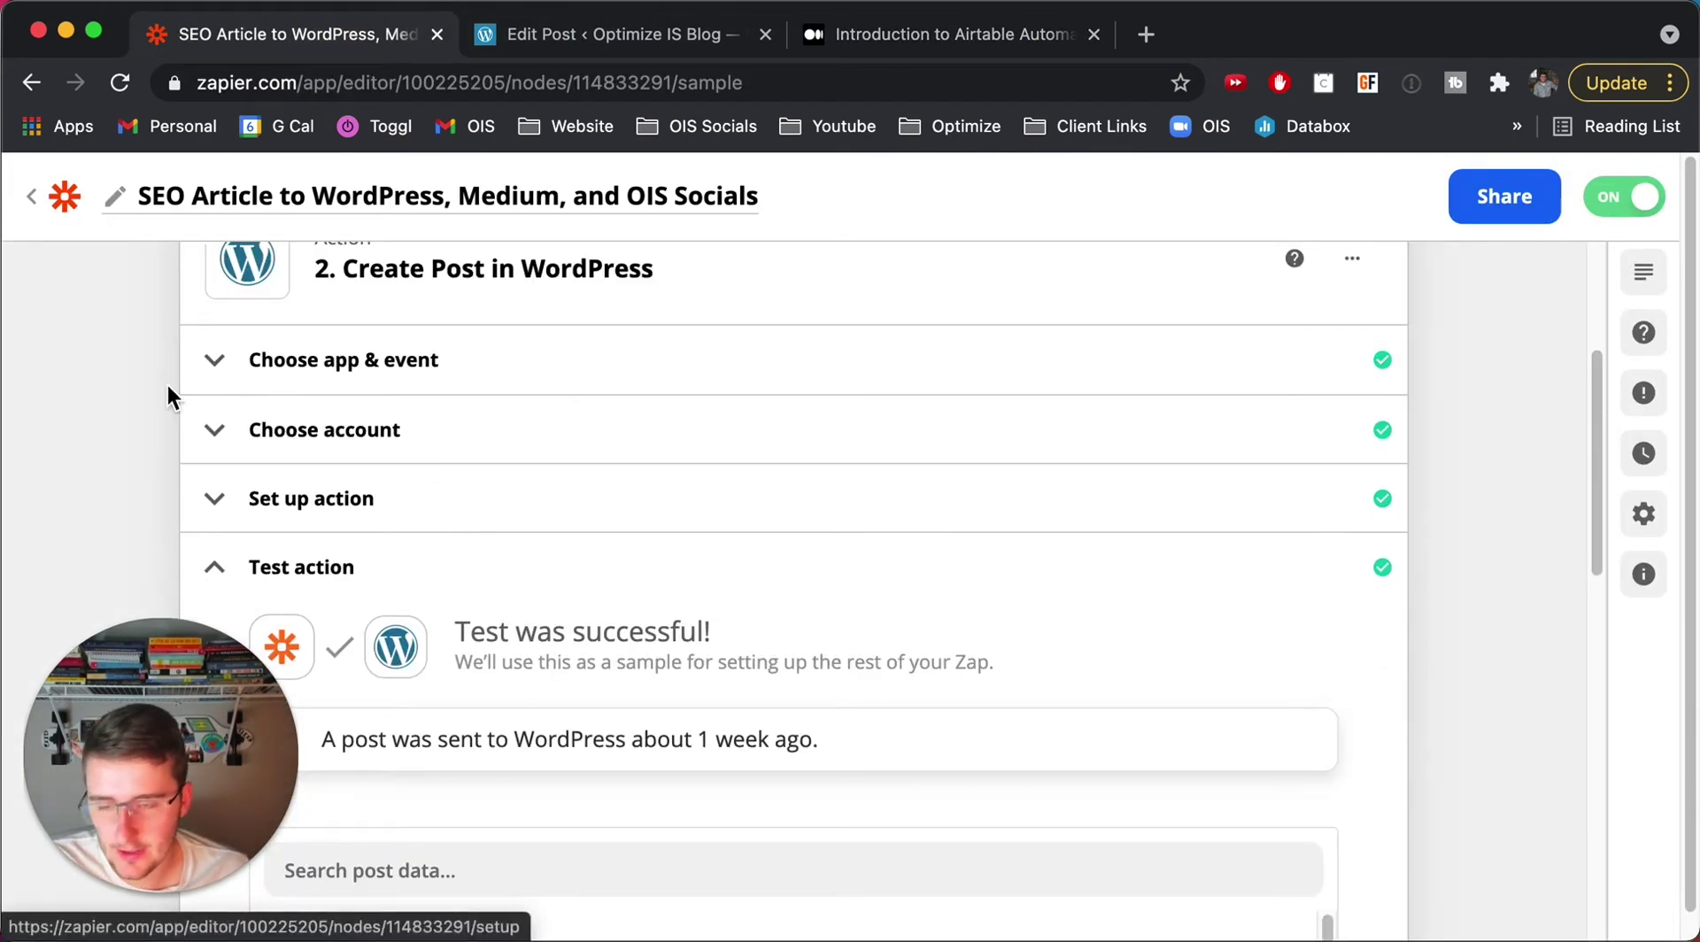
pyautogui.scroll(-10, 168, 386)
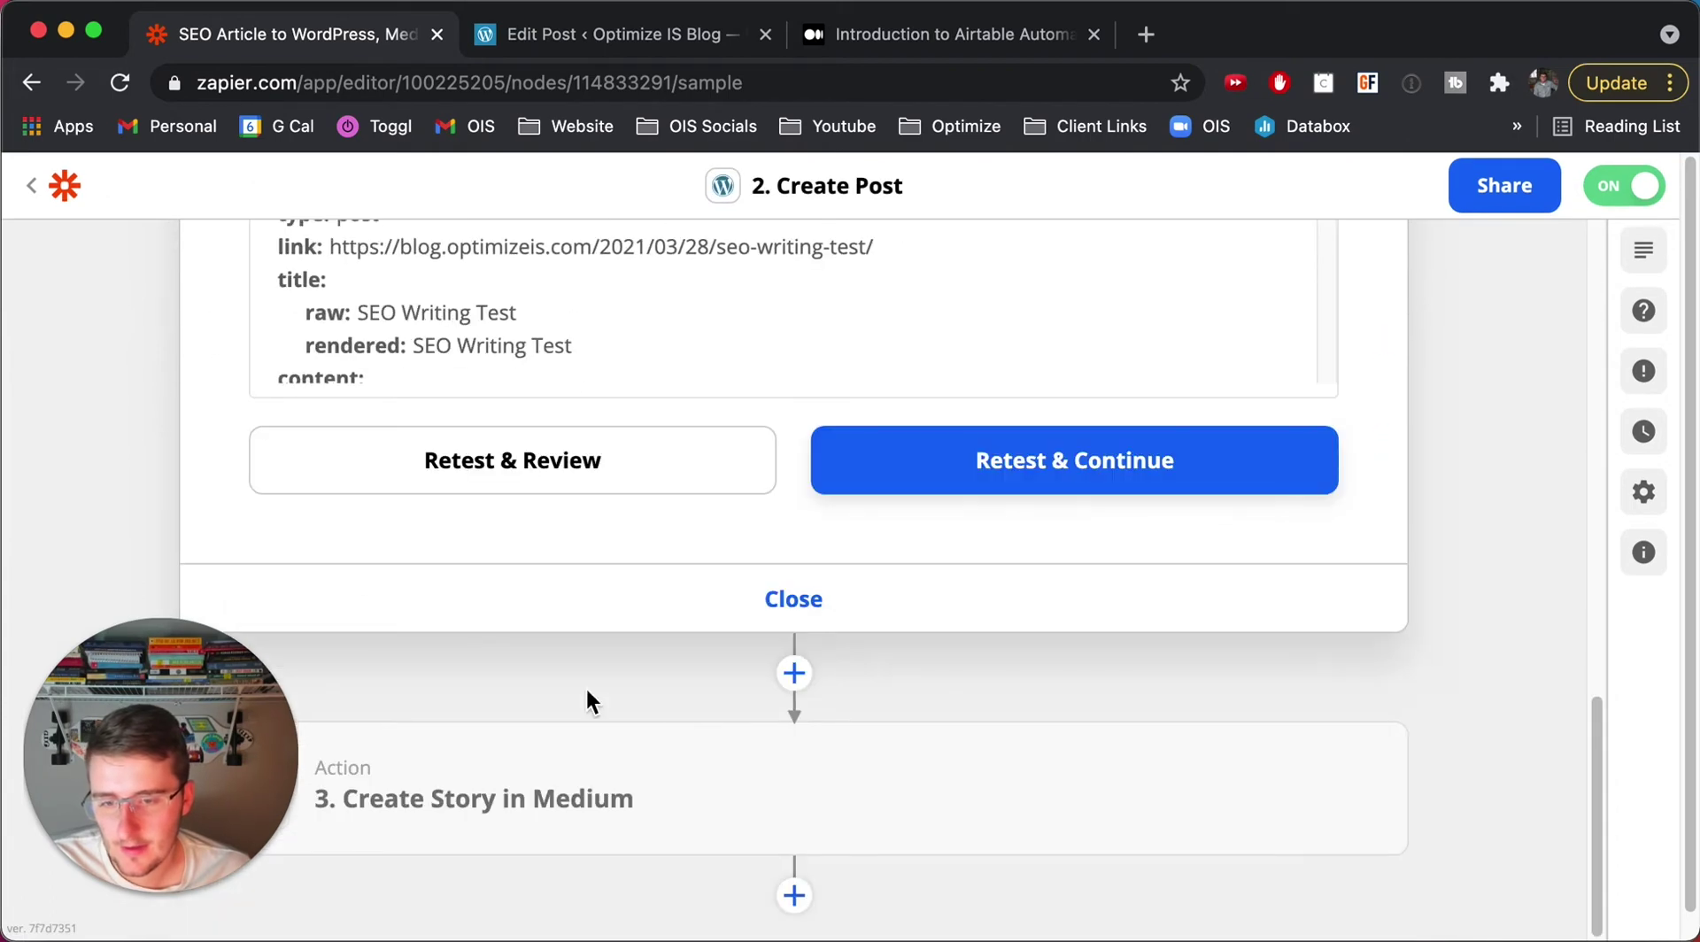
pyautogui.click(672, 778)
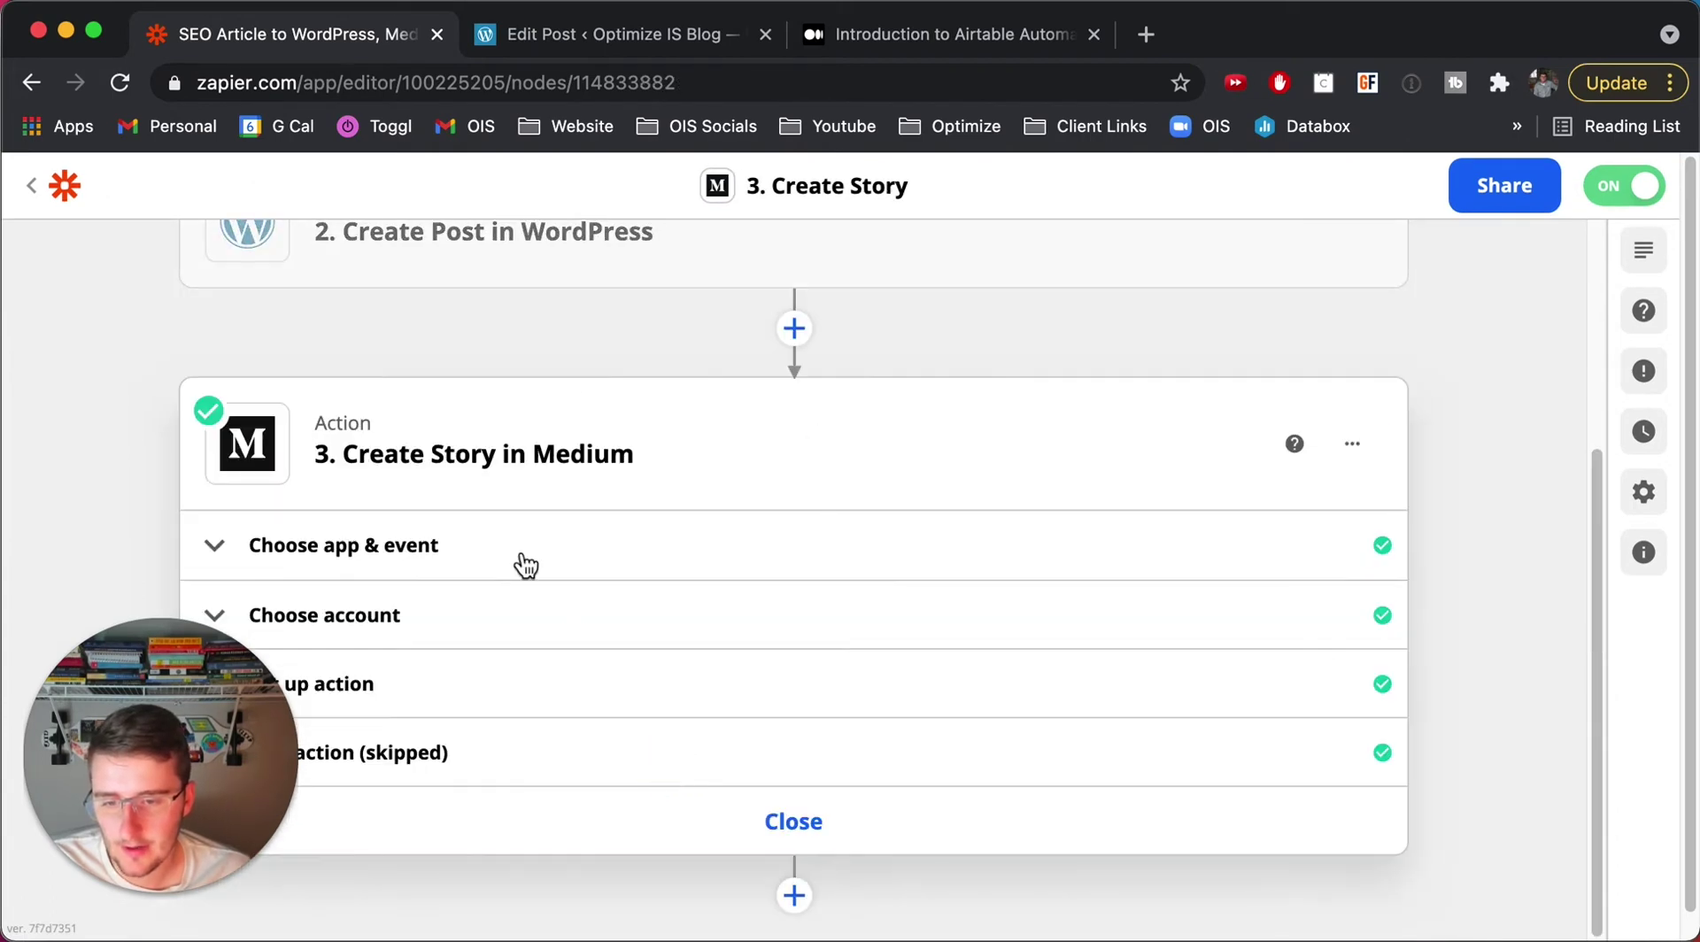
pyautogui.click(470, 675)
# Highlight the Canonical URL field and its explanation, mapped to the WordPress post link
pyautogui.scroll(-6, 170, 417)
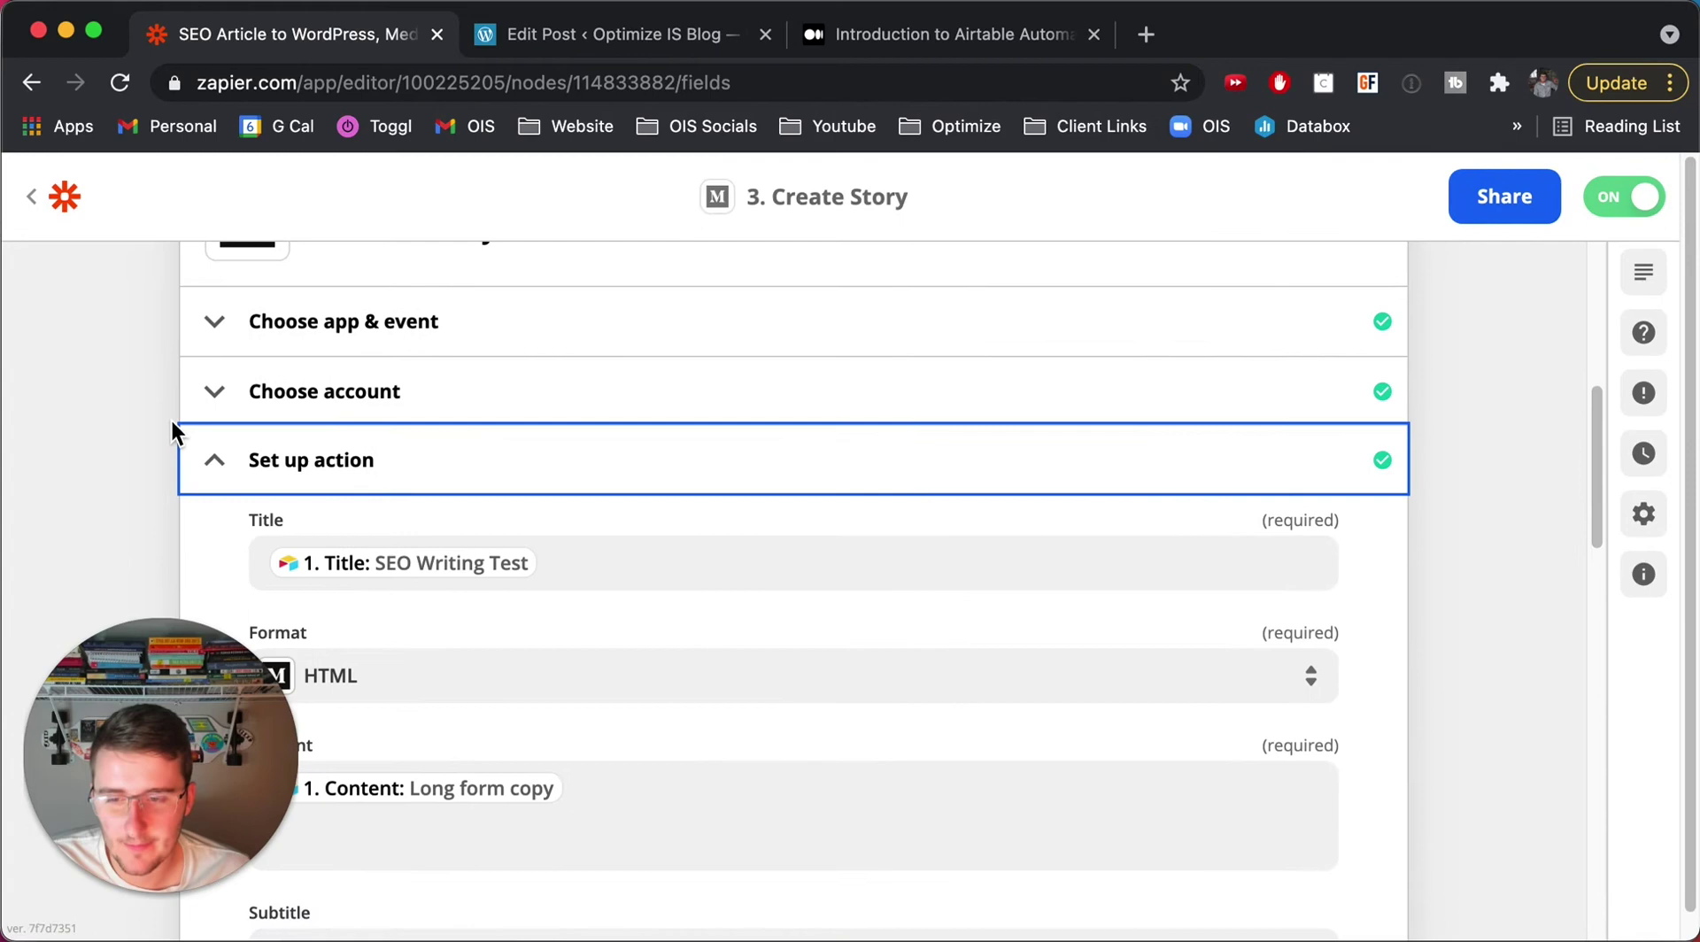
pyautogui.scroll(3, 170, 417)
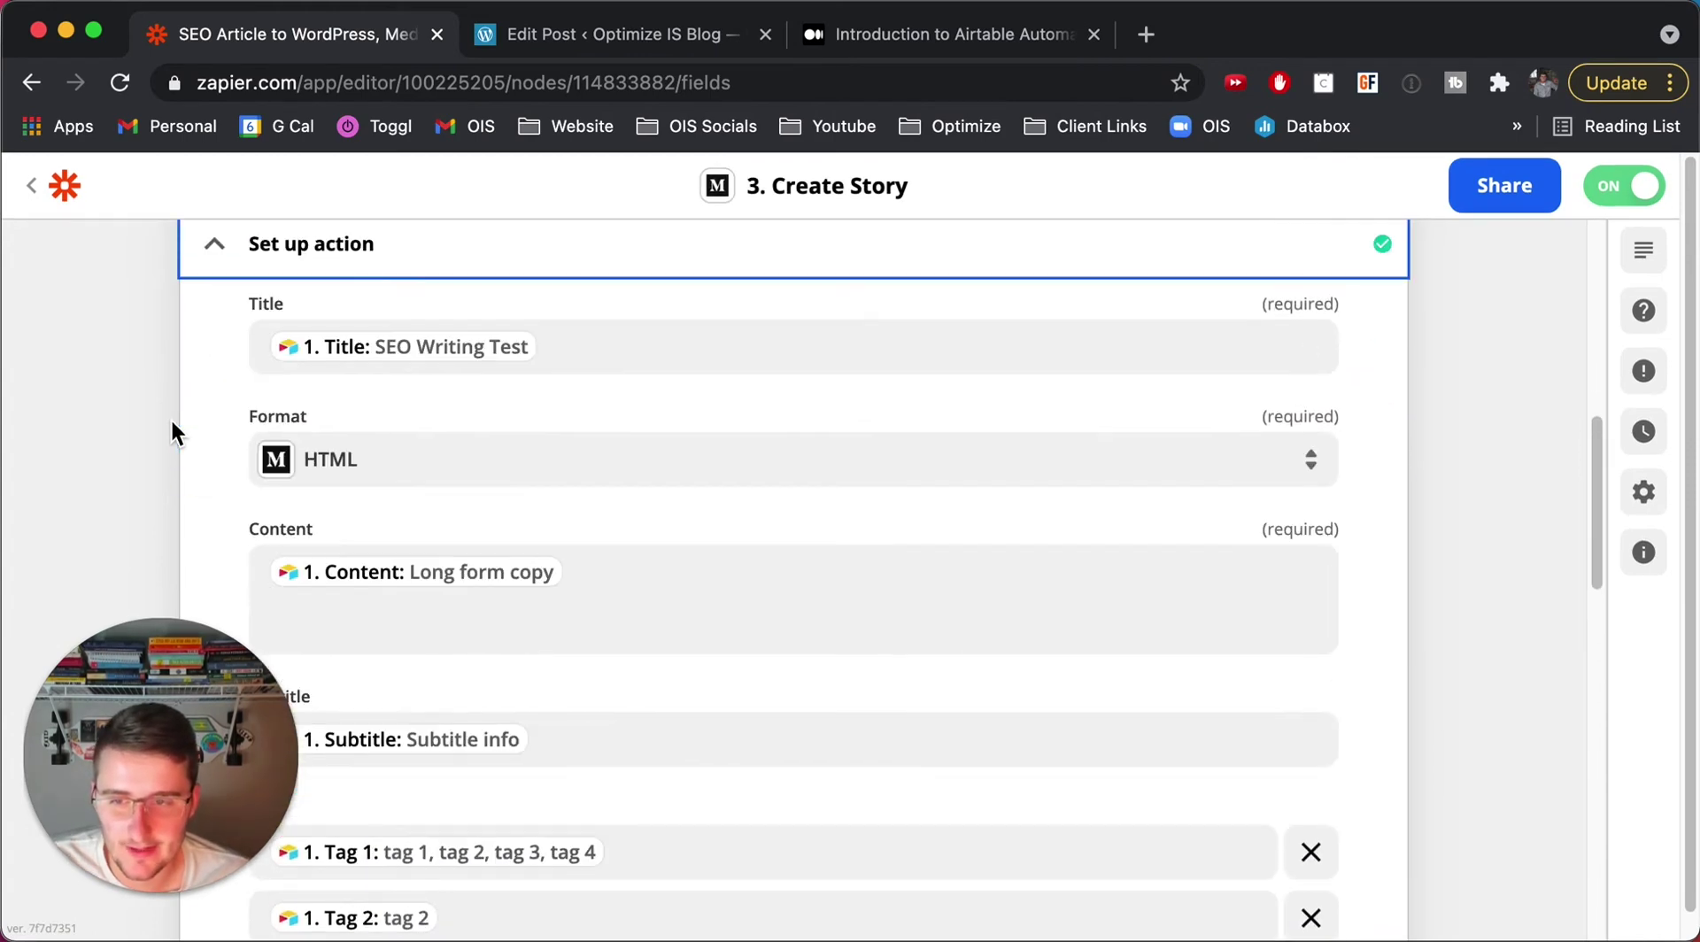
pyautogui.scroll(-4, 170, 417)
pyautogui.scroll(-7, 177, 425)
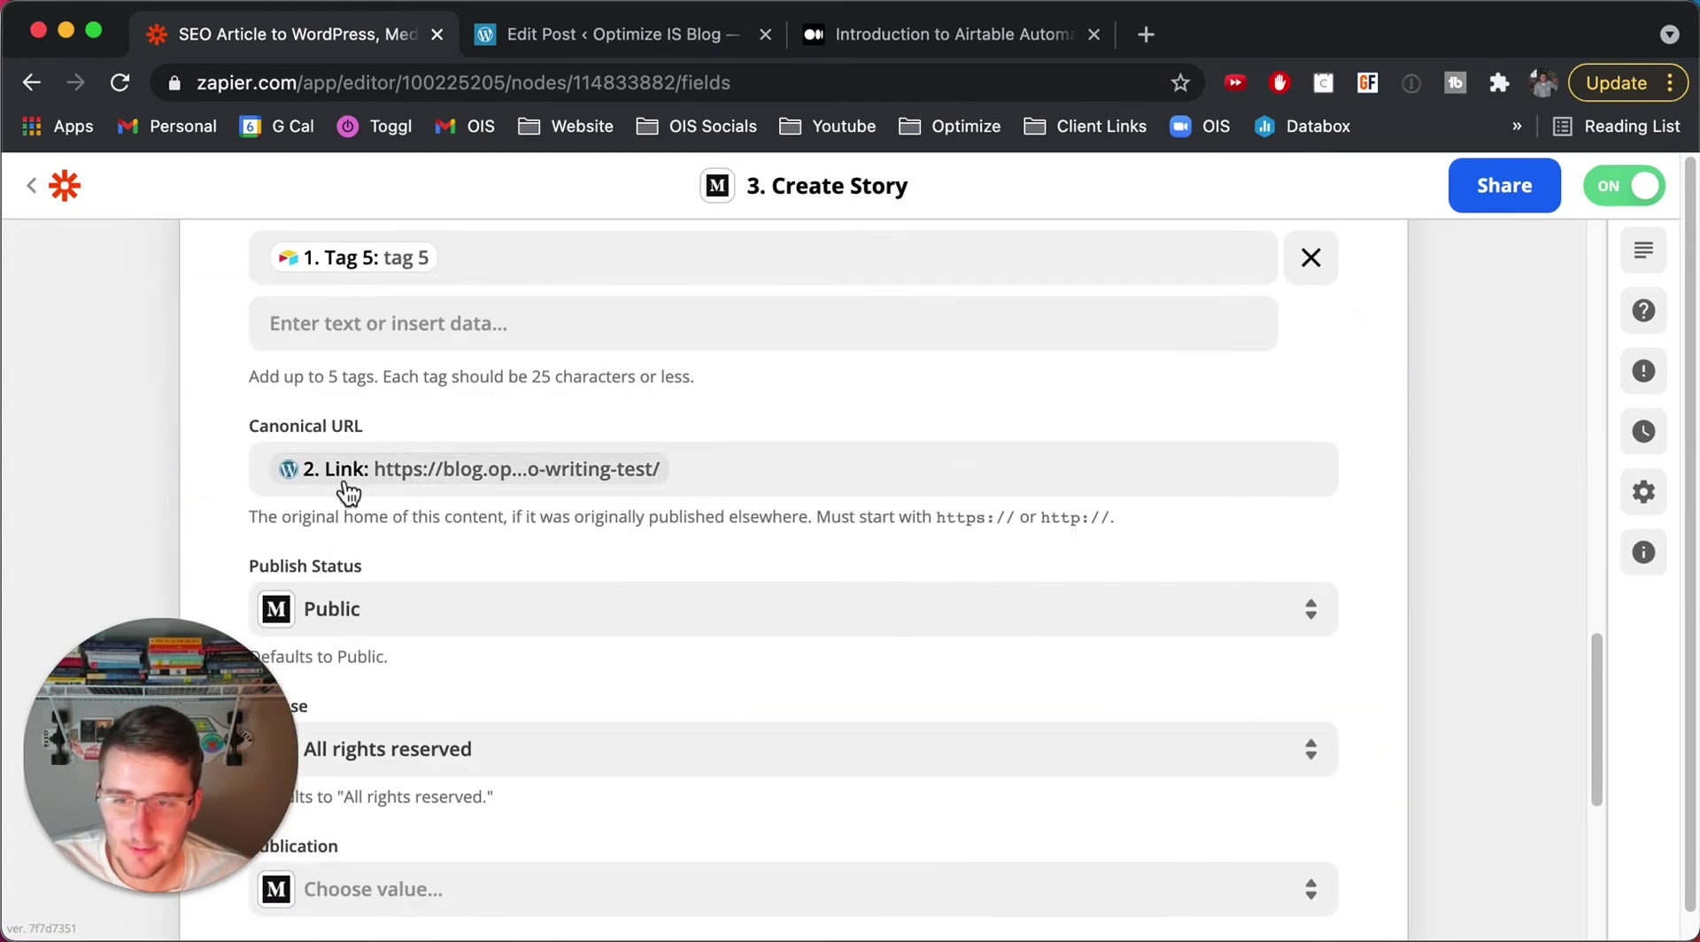
pyautogui.moveTo(277, 444); pyautogui.dragTo(406, 430)
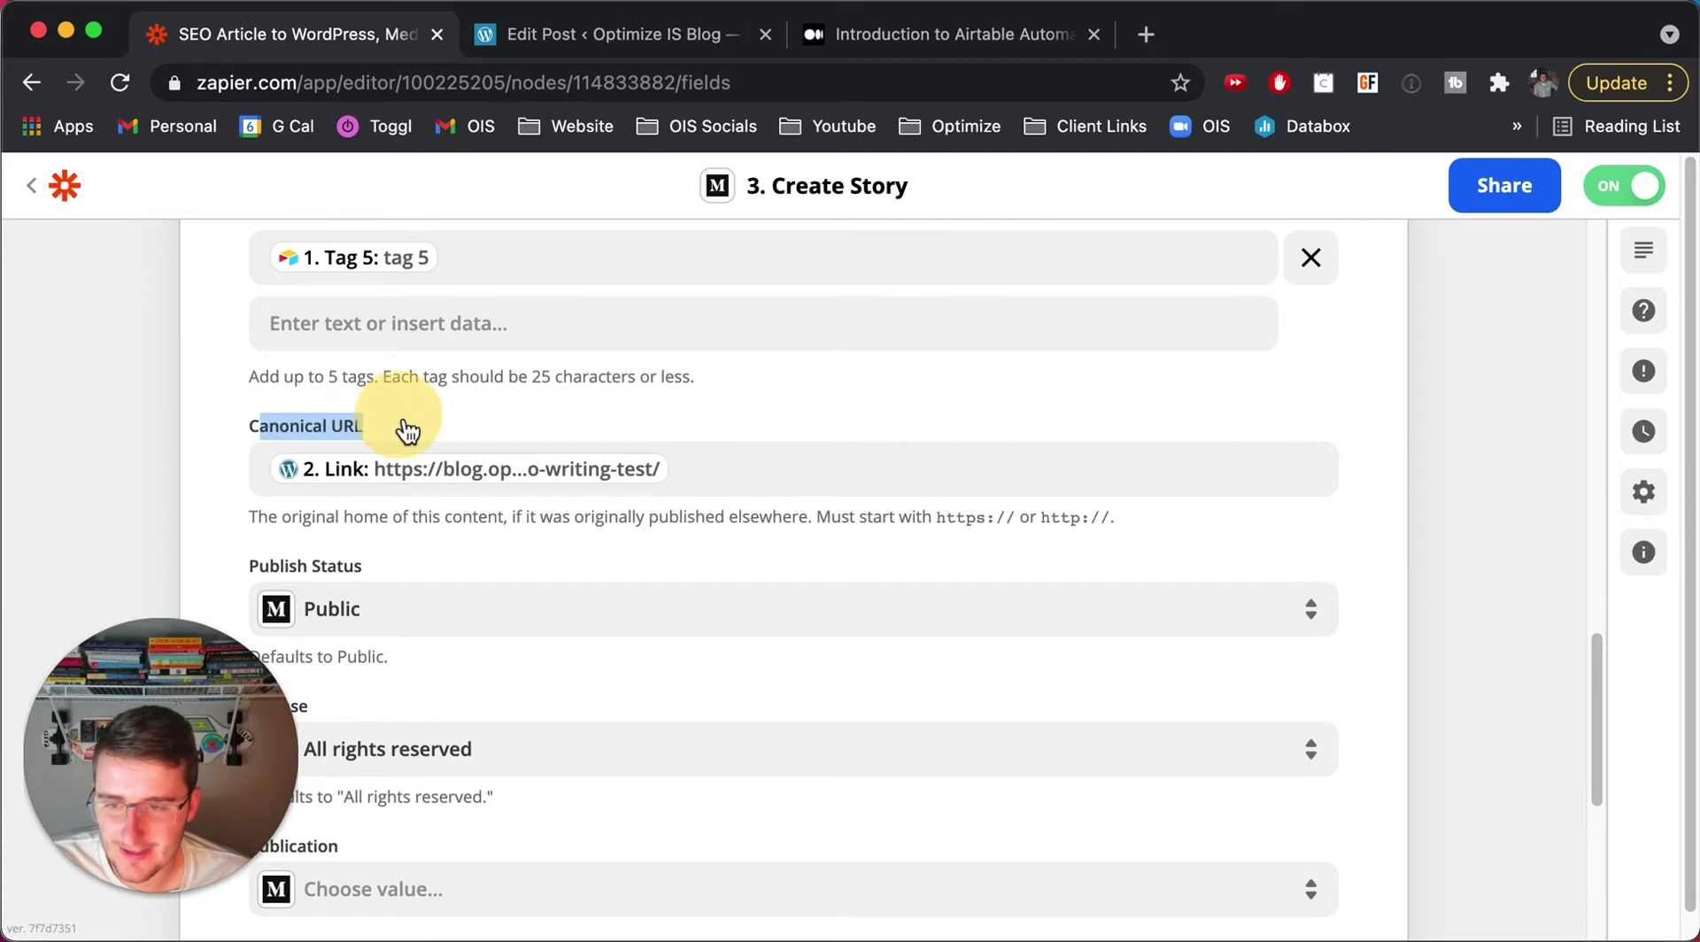
pyautogui.click(452, 432)
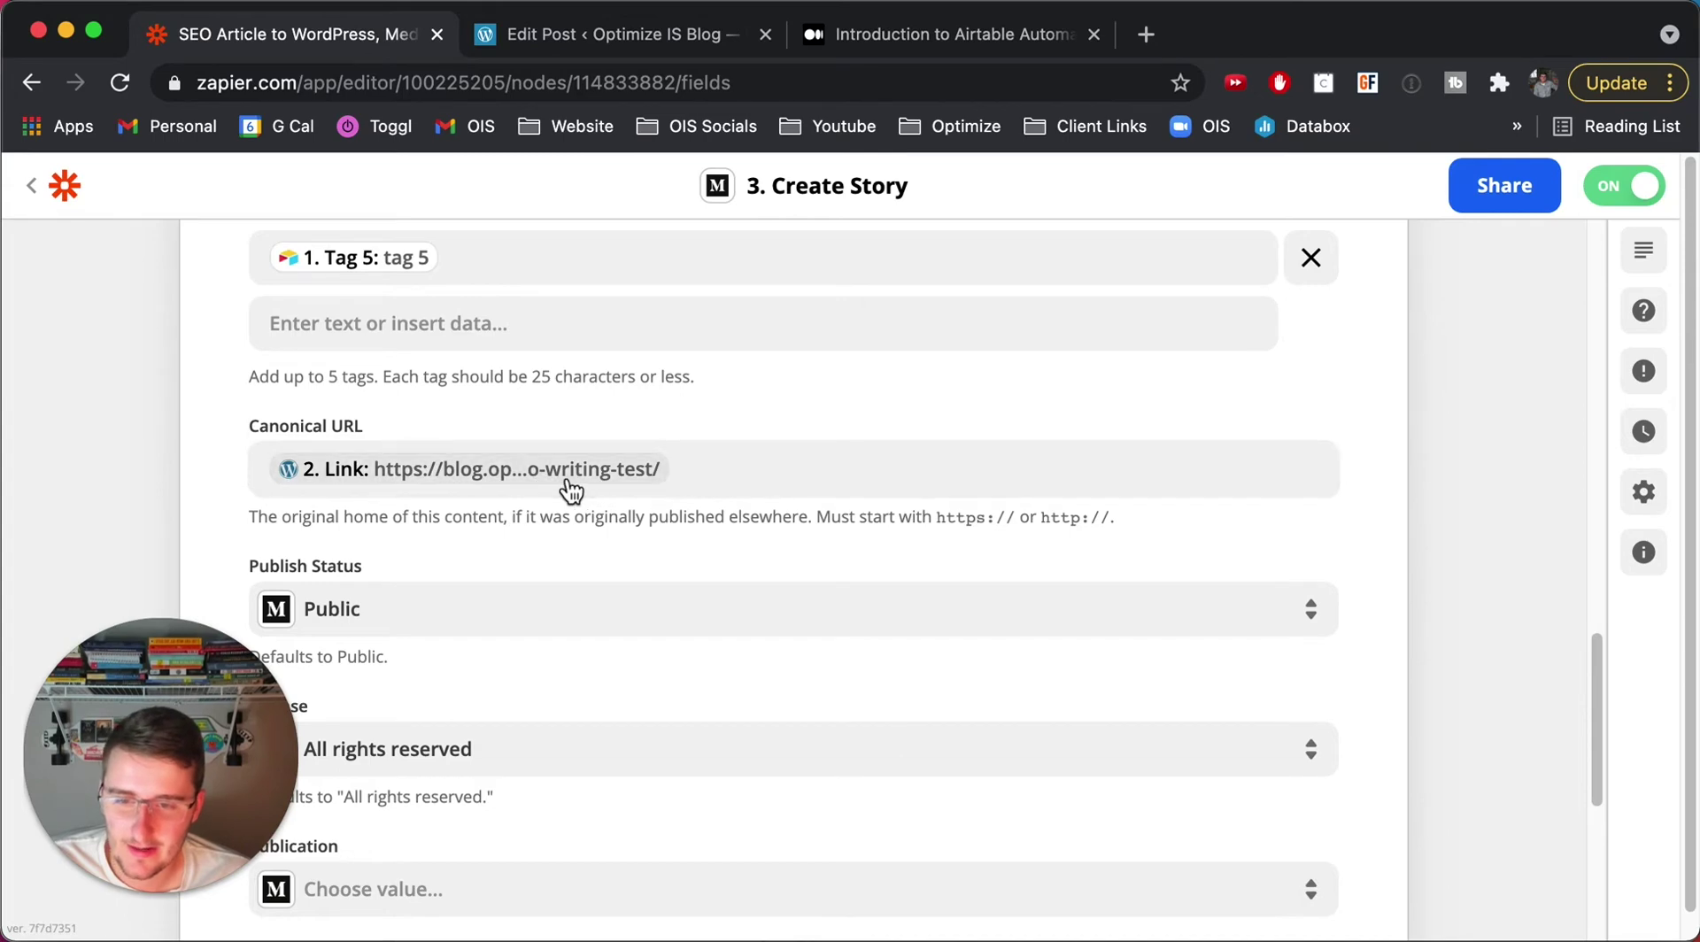
pyautogui.moveTo(321, 527); pyautogui.dragTo(634, 536)
pyautogui.click(160, 514)
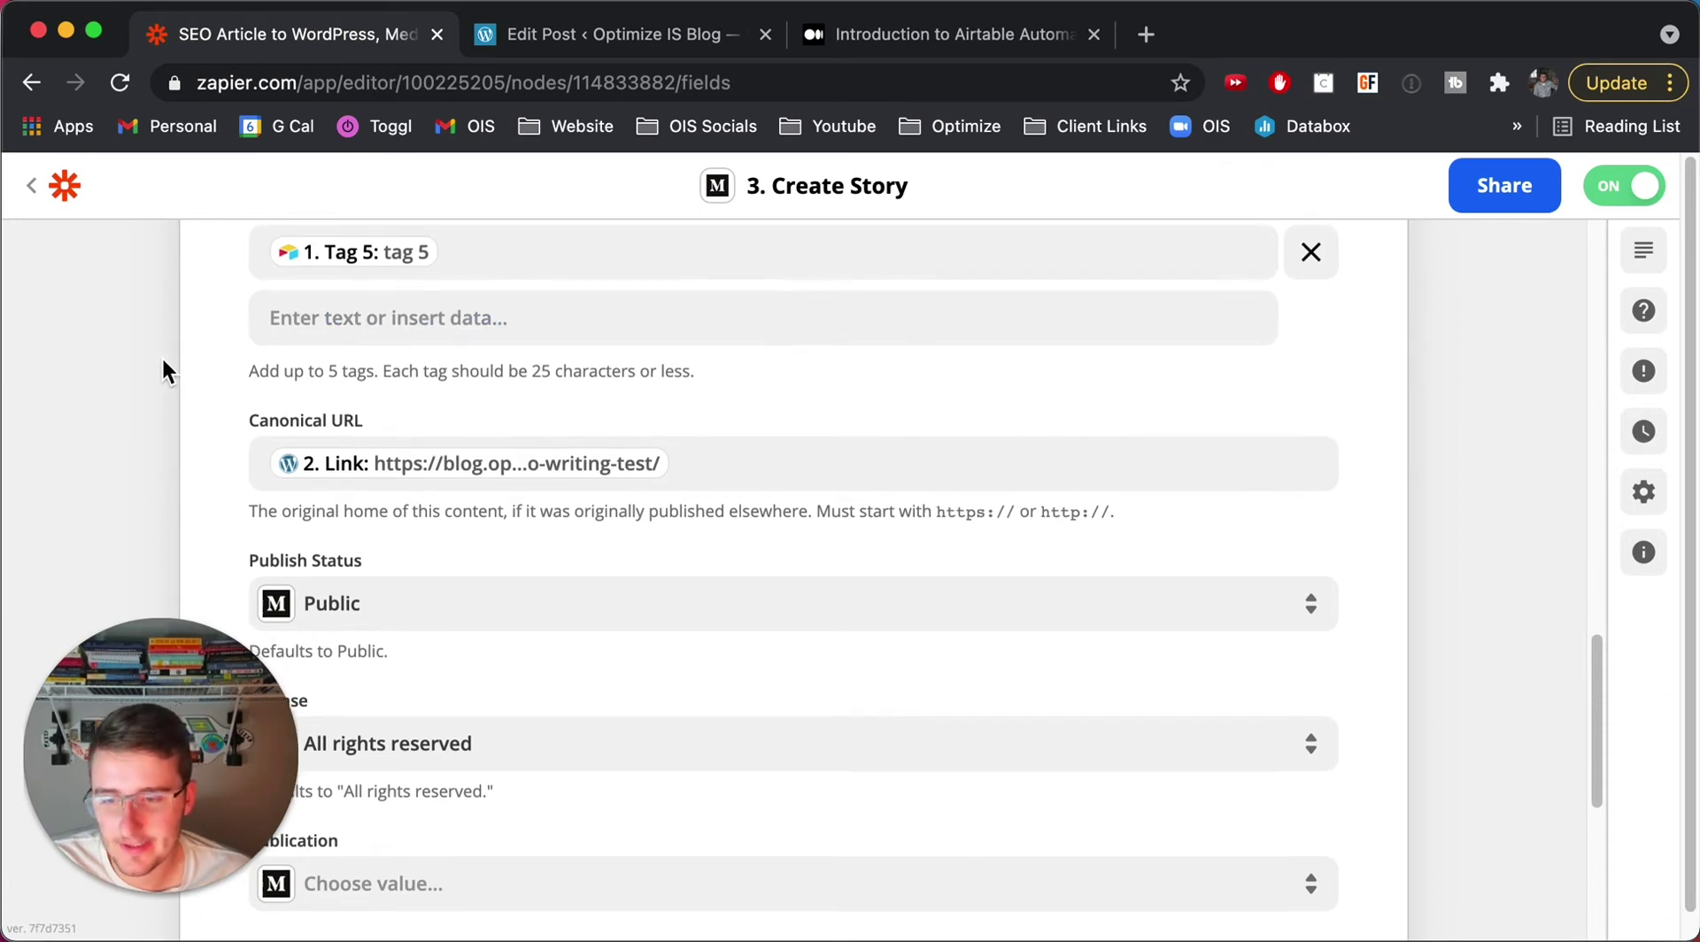
pyautogui.scroll(-3, 161, 354)
pyautogui.scroll(-1, 162, 361)
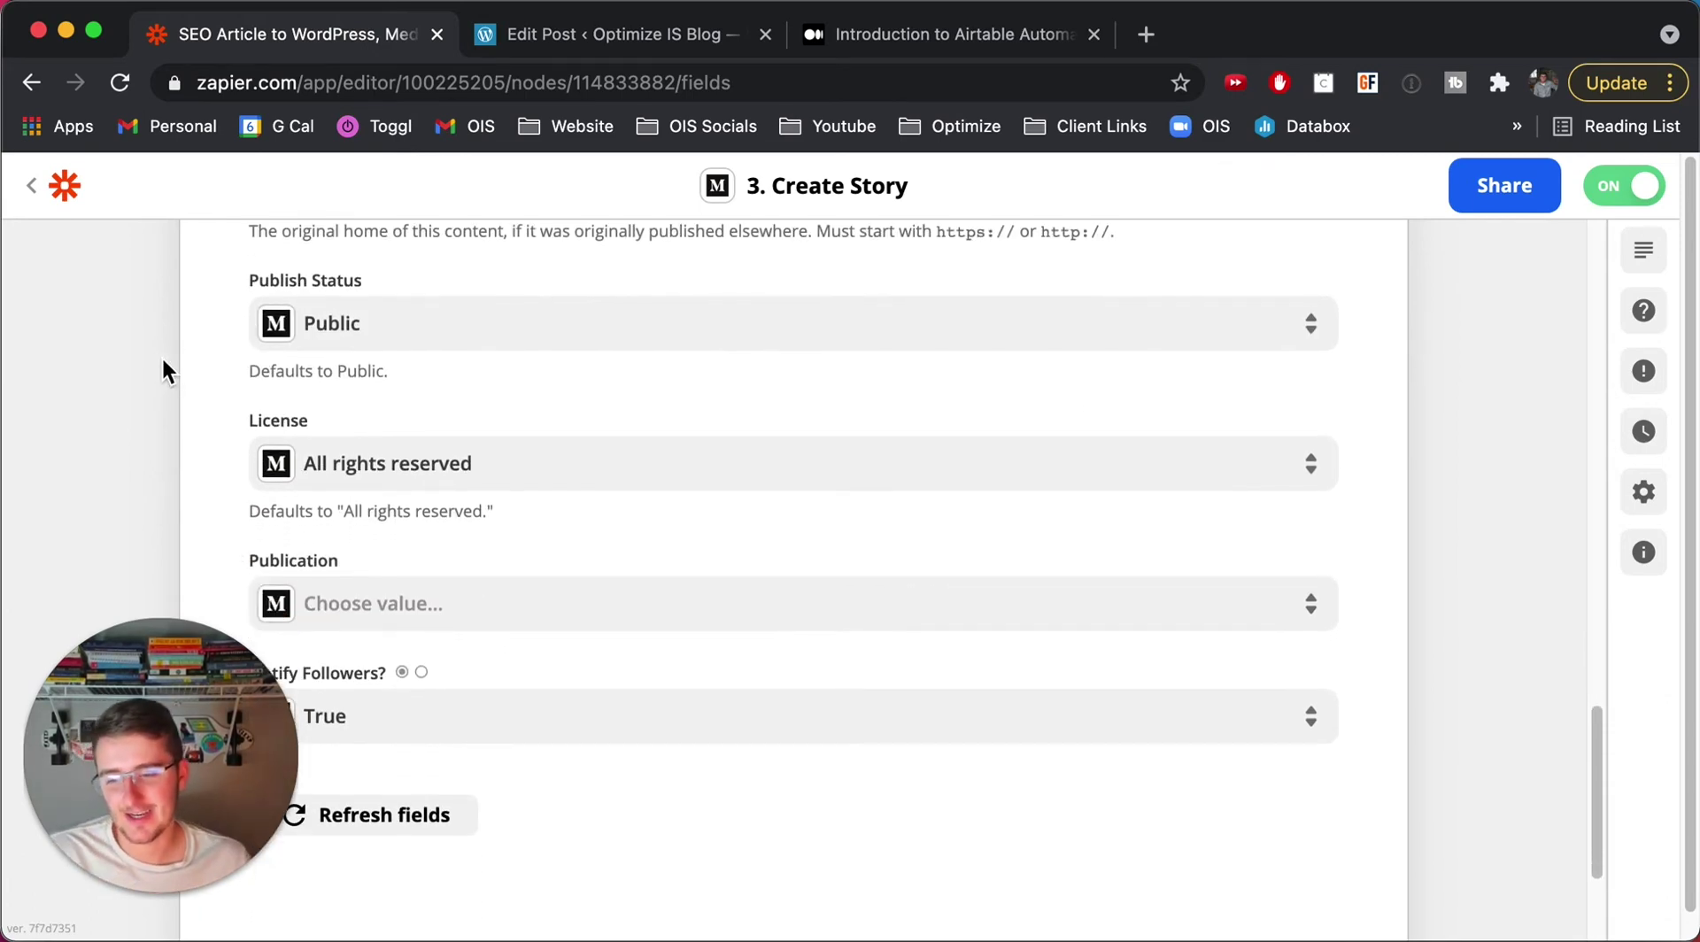
pyautogui.scroll(10, 161, 354)
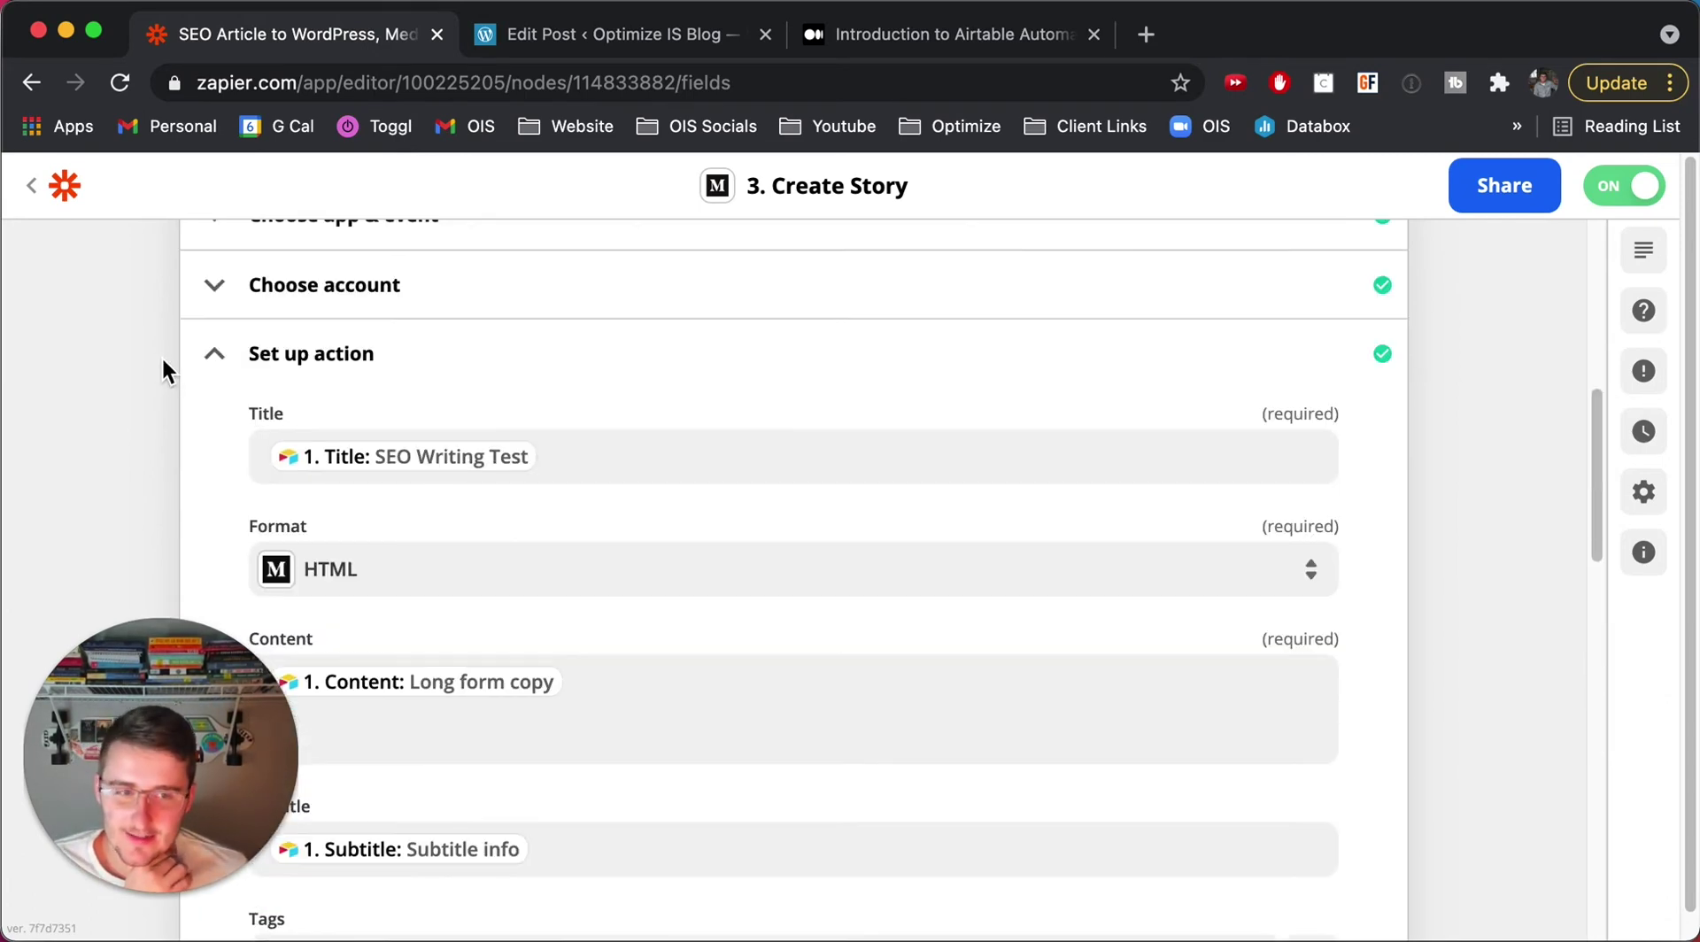
pyautogui.scroll(10, 161, 354)
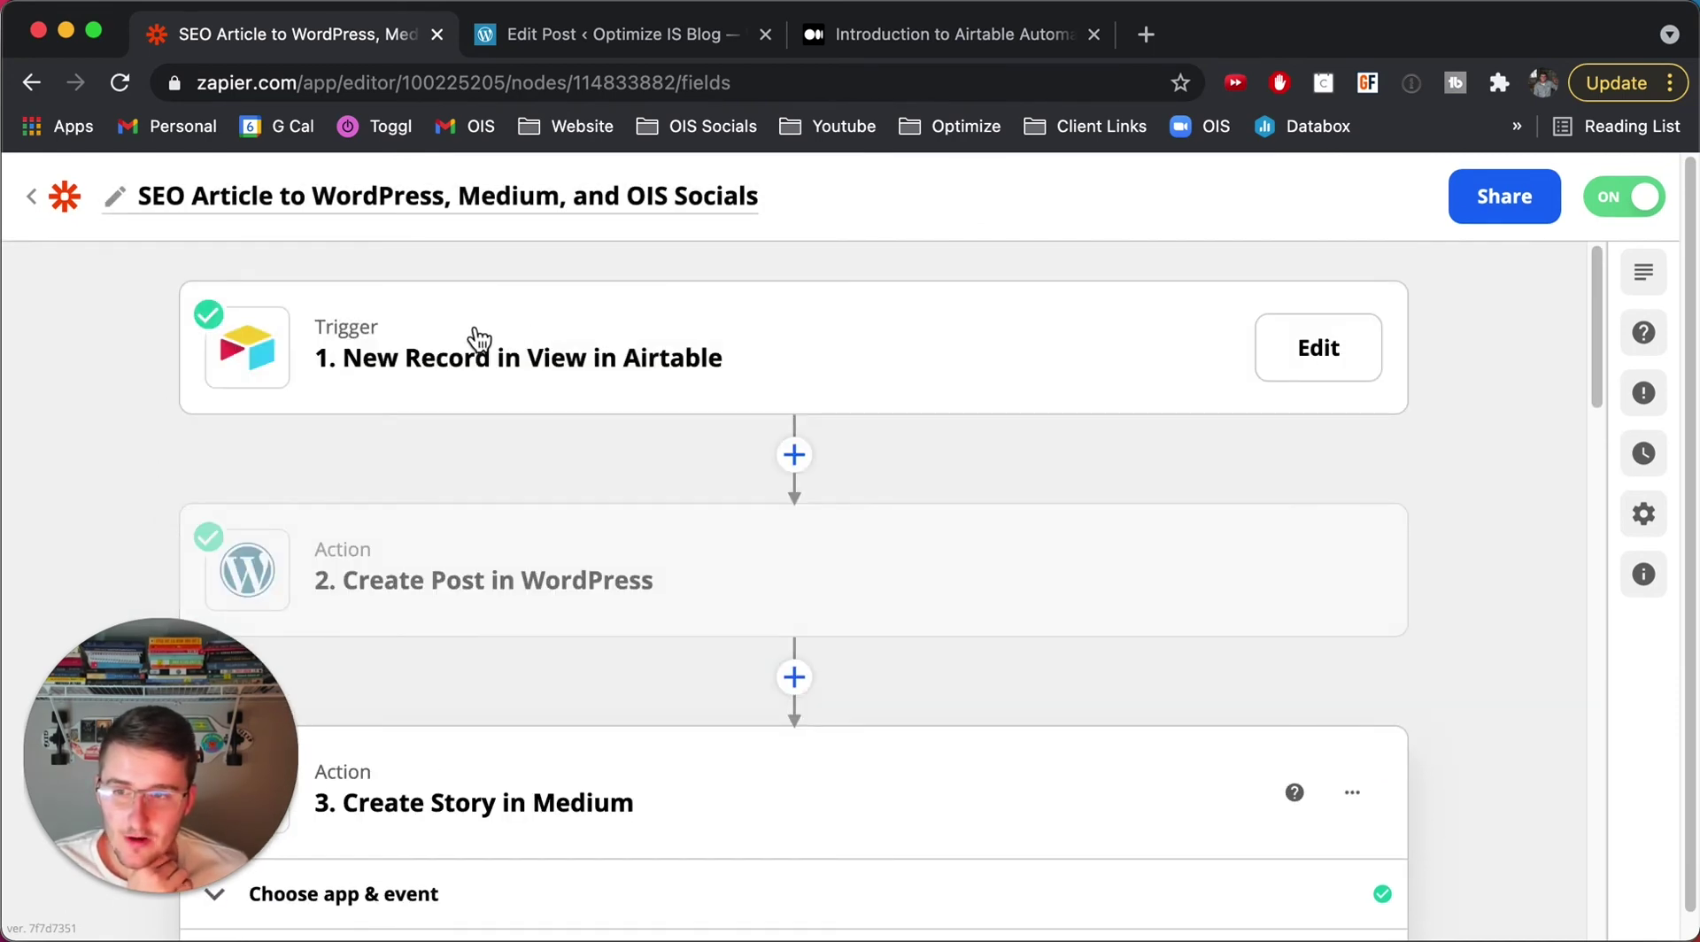
# Collapse the Medium step's fields and confirm all four setup stages are checked, with the test skipped
pyautogui.scroll(-15, 459, 332)
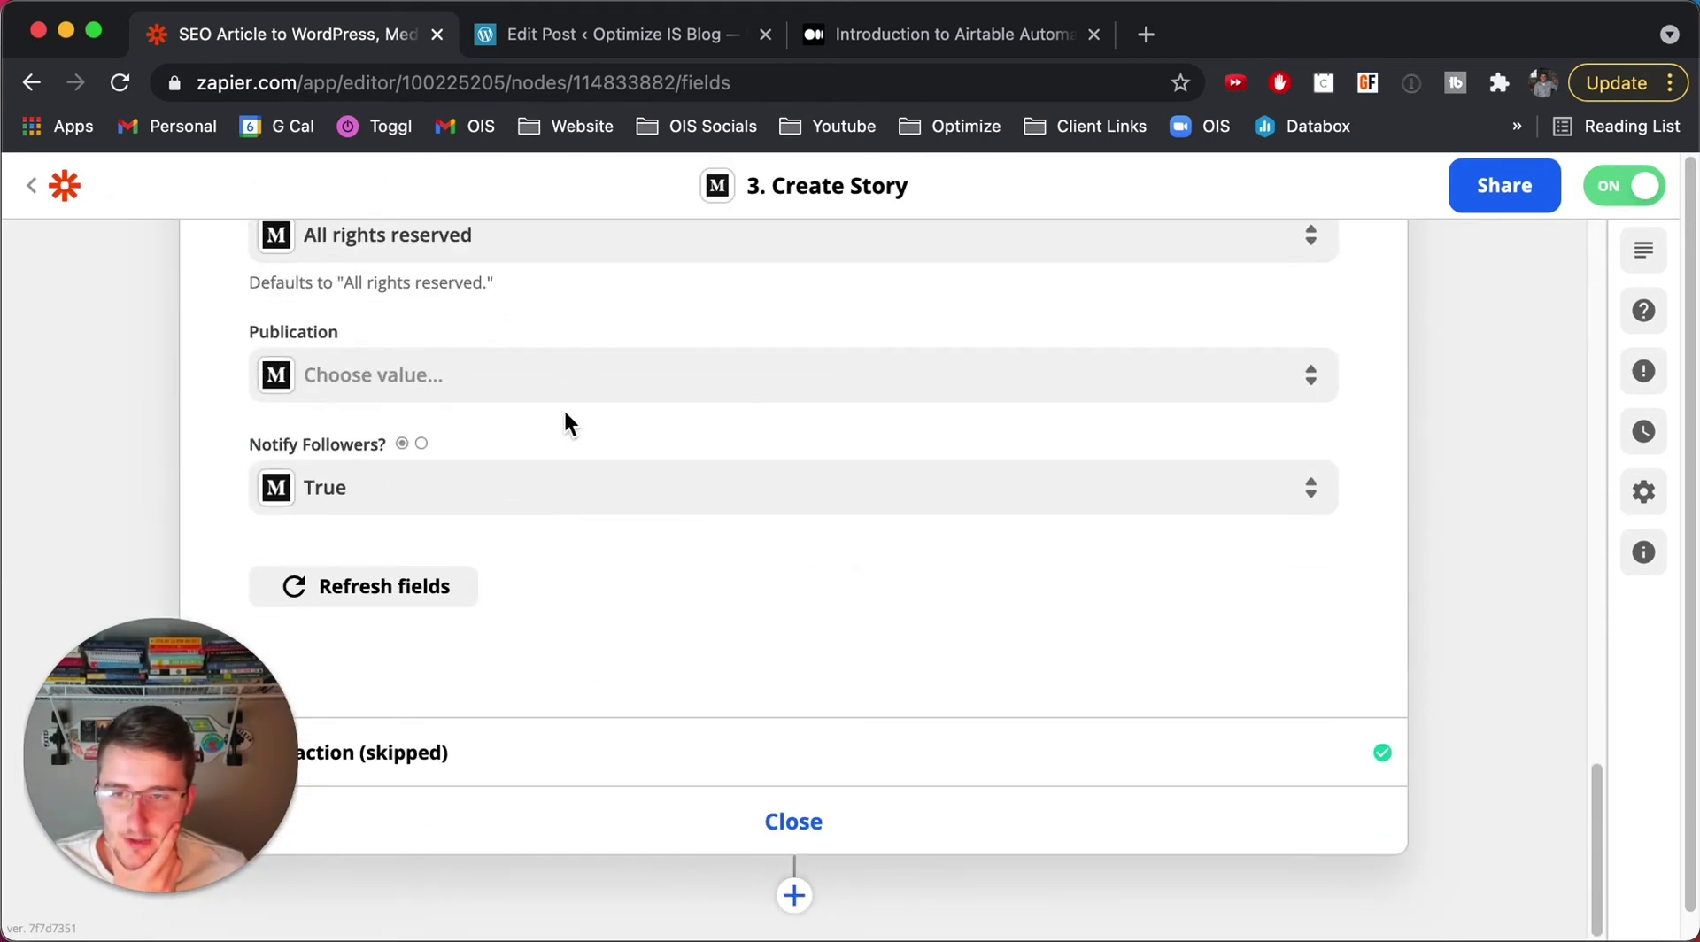
pyautogui.scroll(15, 563, 407)
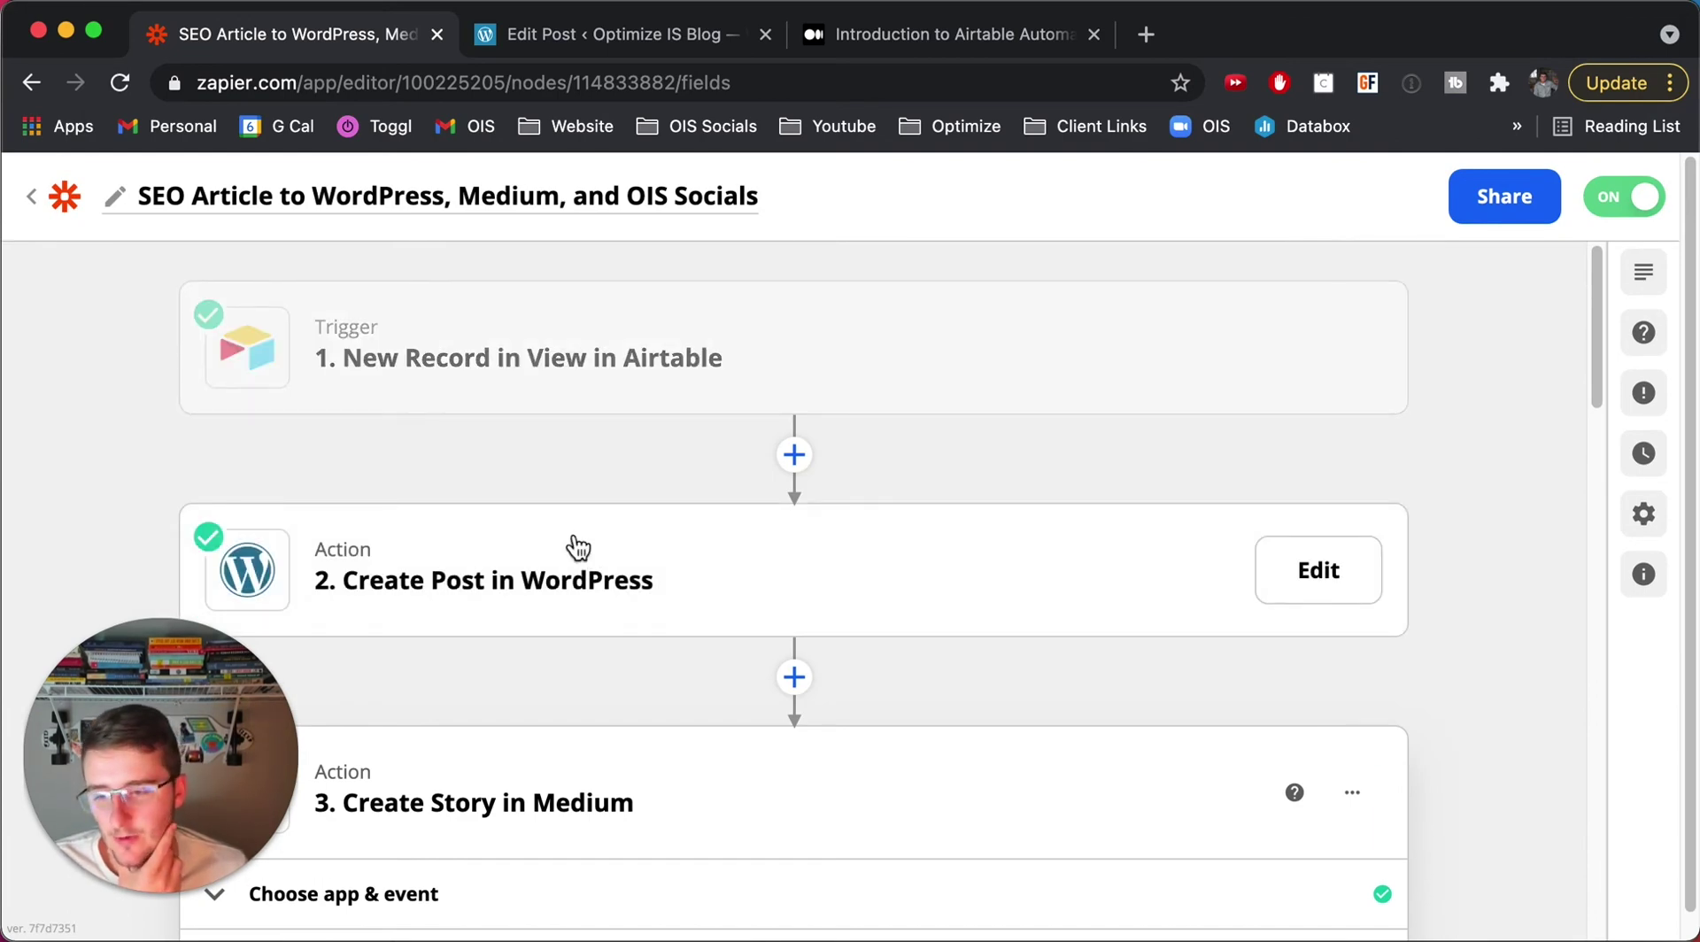
pyautogui.scroll(-15, 578, 546)
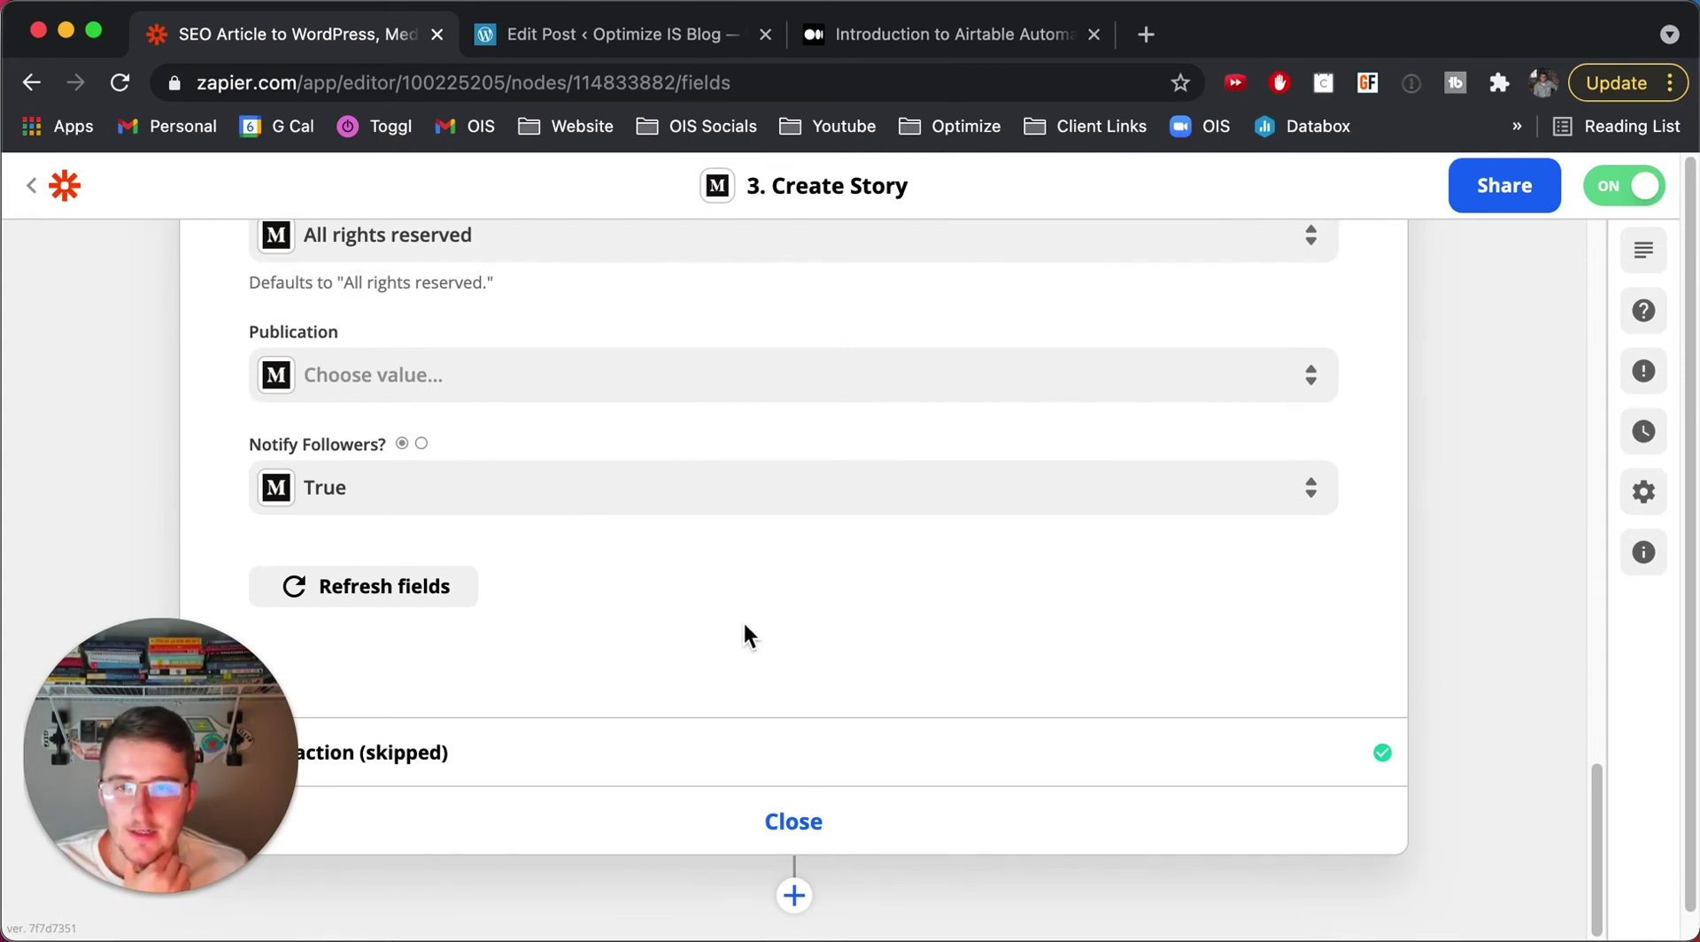
pyautogui.scroll(15, 744, 625)
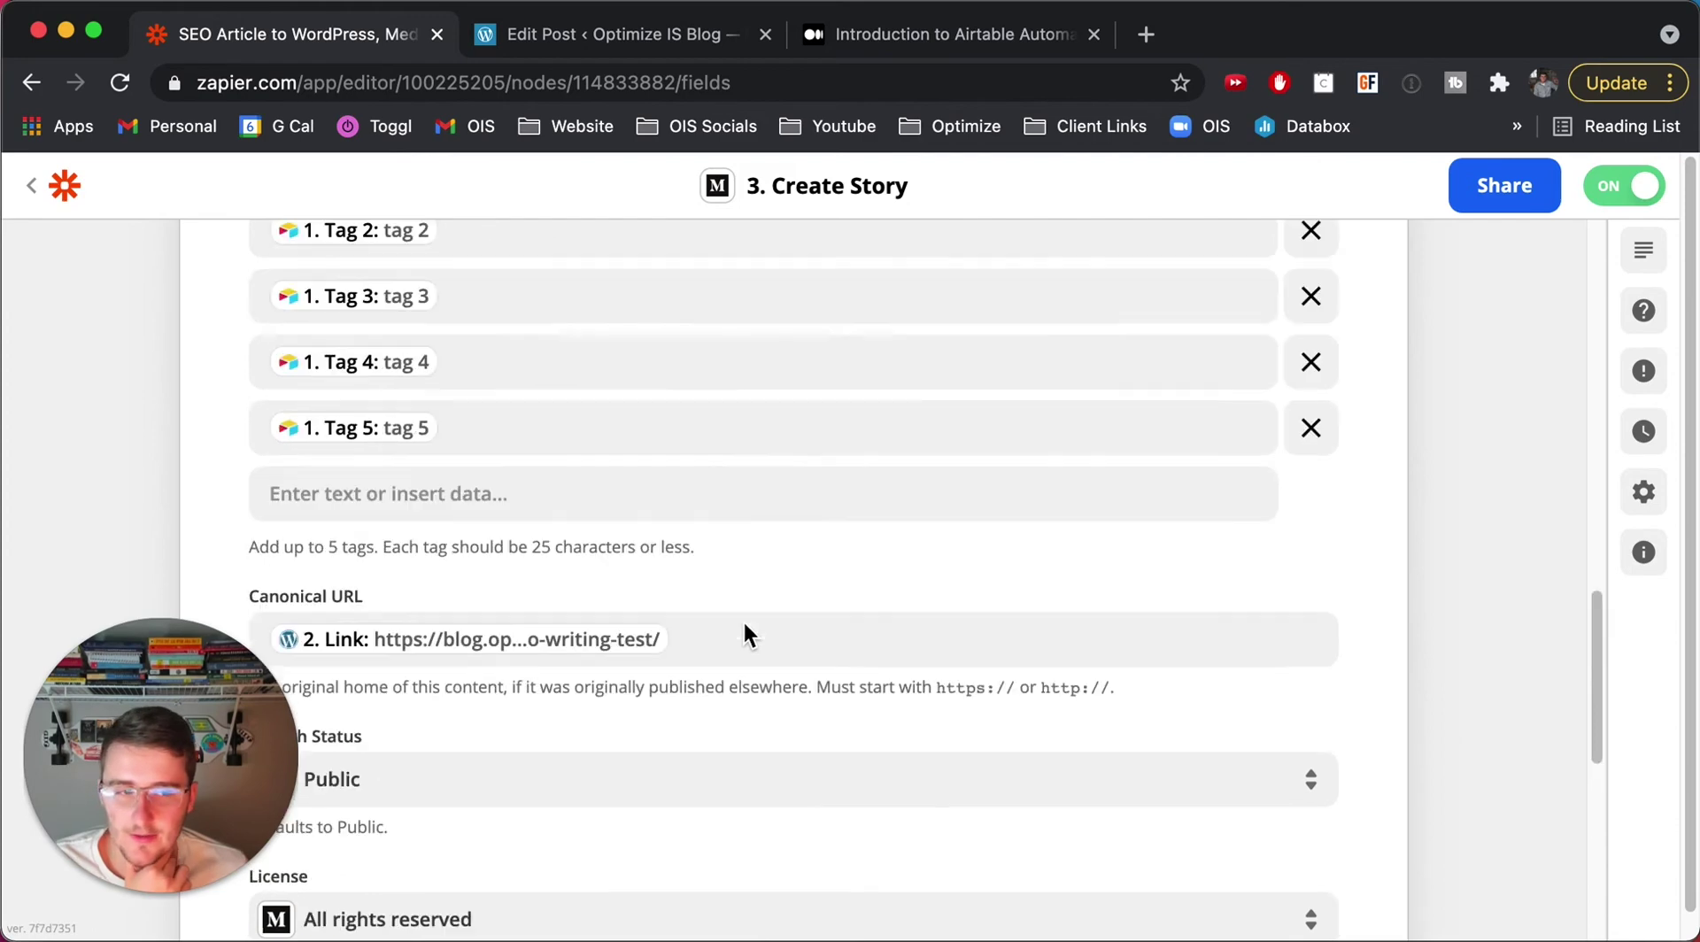
pyautogui.scroll(-3, 724, 732)
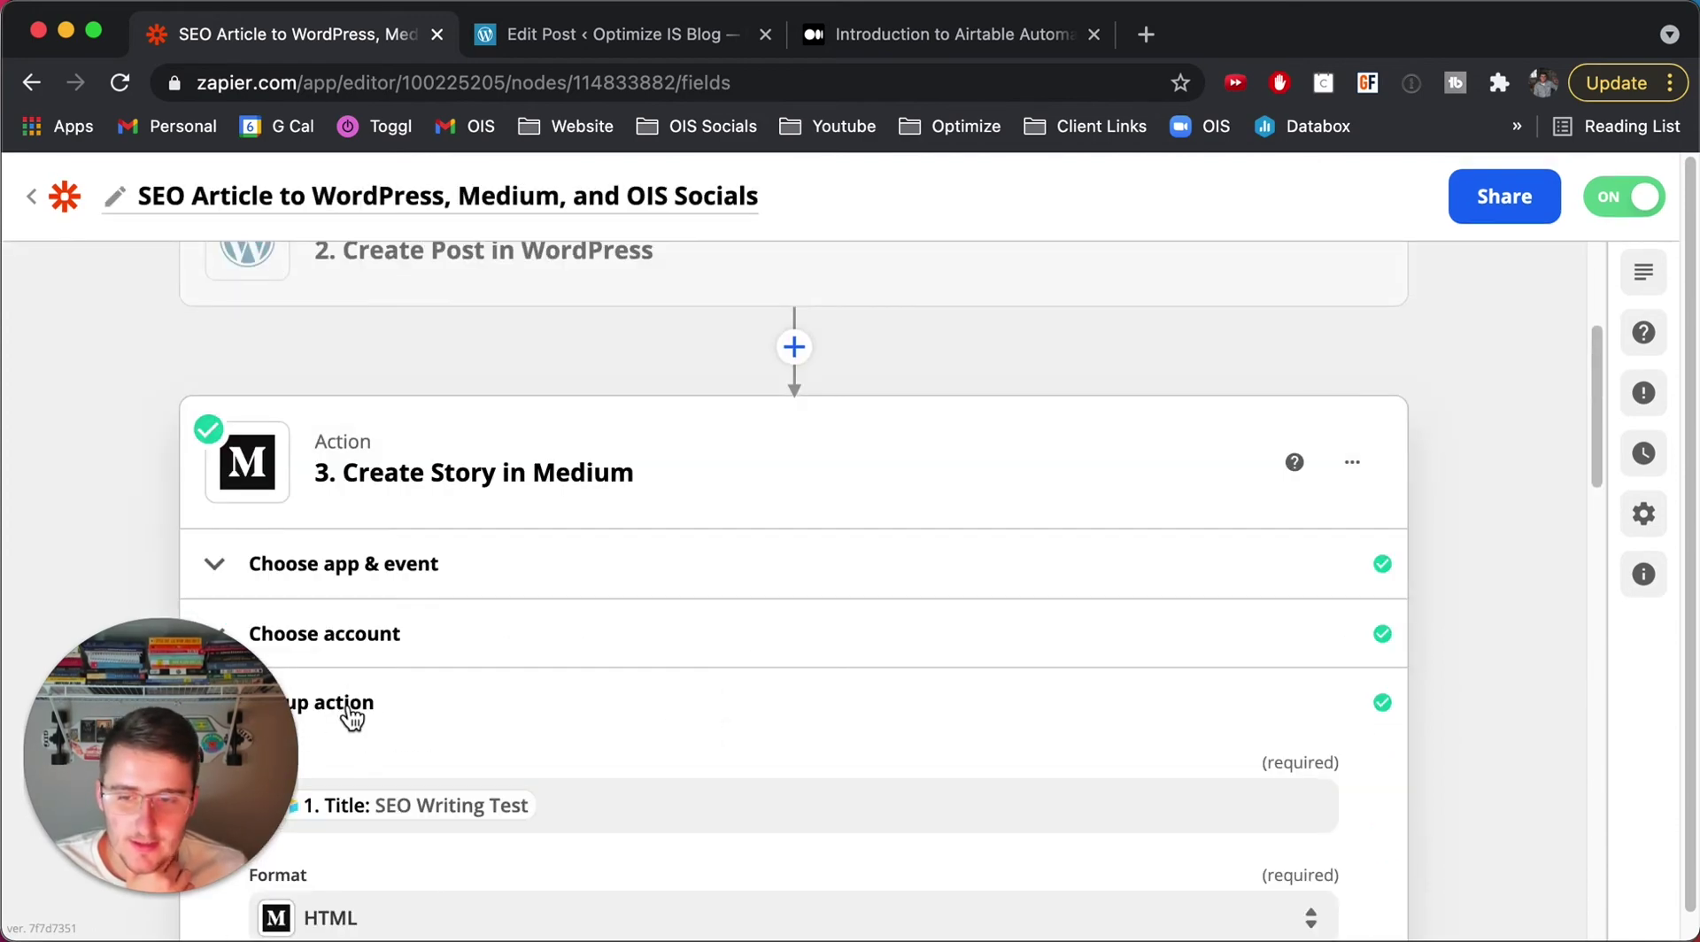
pyautogui.click(343, 690)
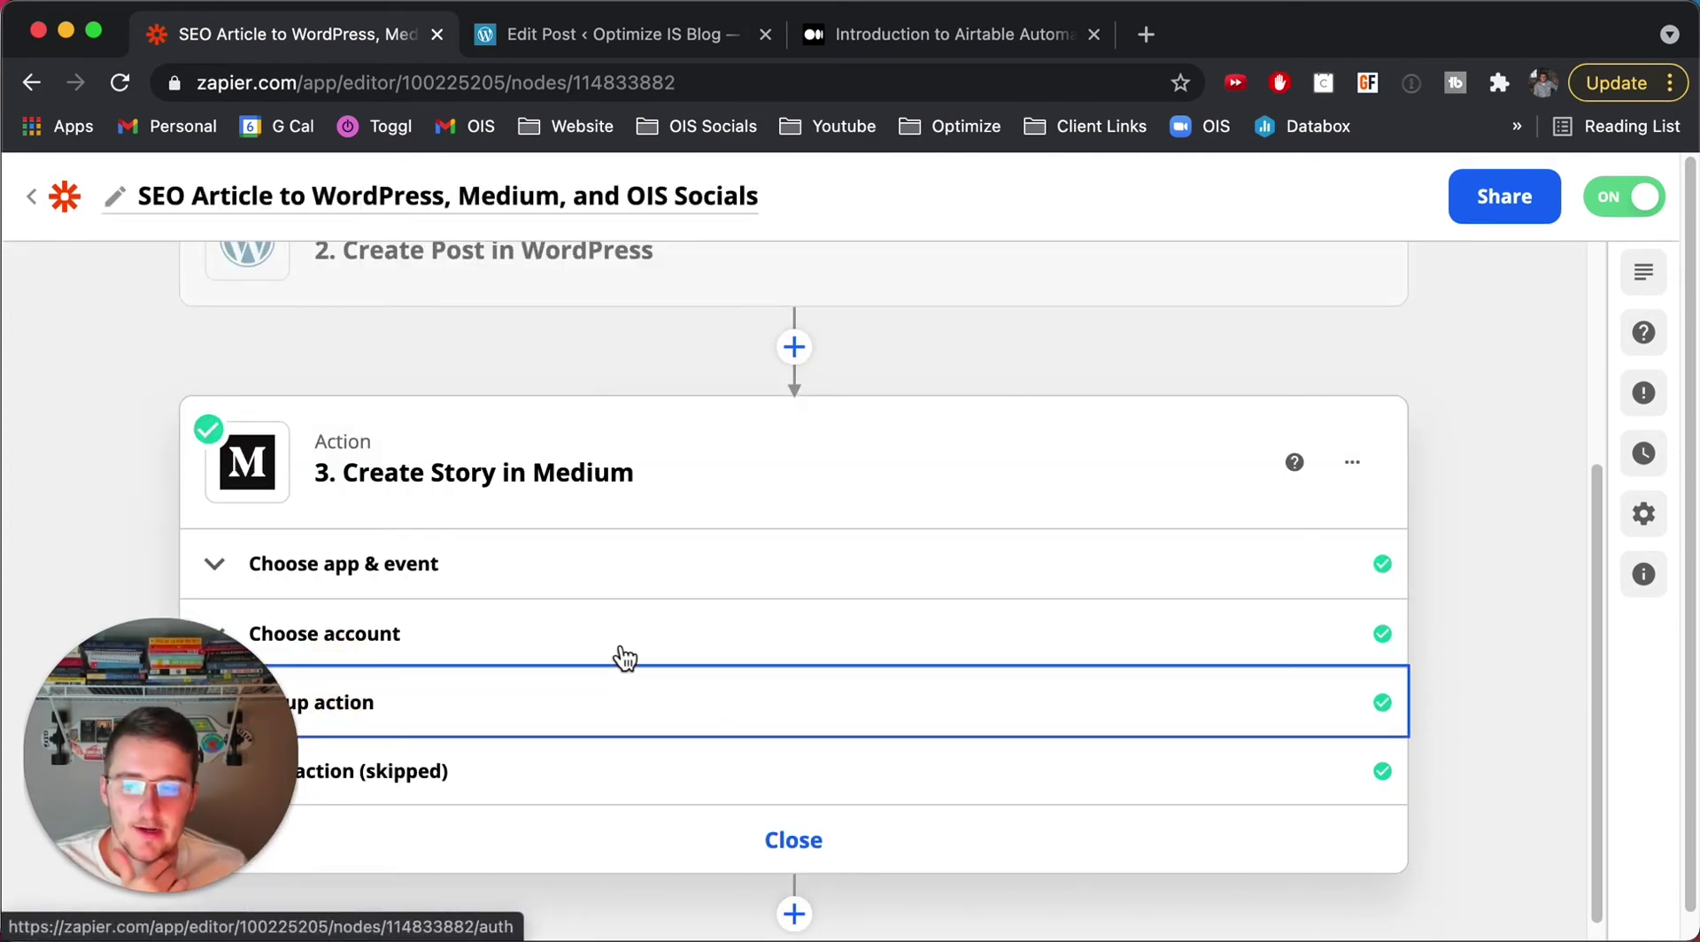
pyautogui.scroll(4, 624, 657)
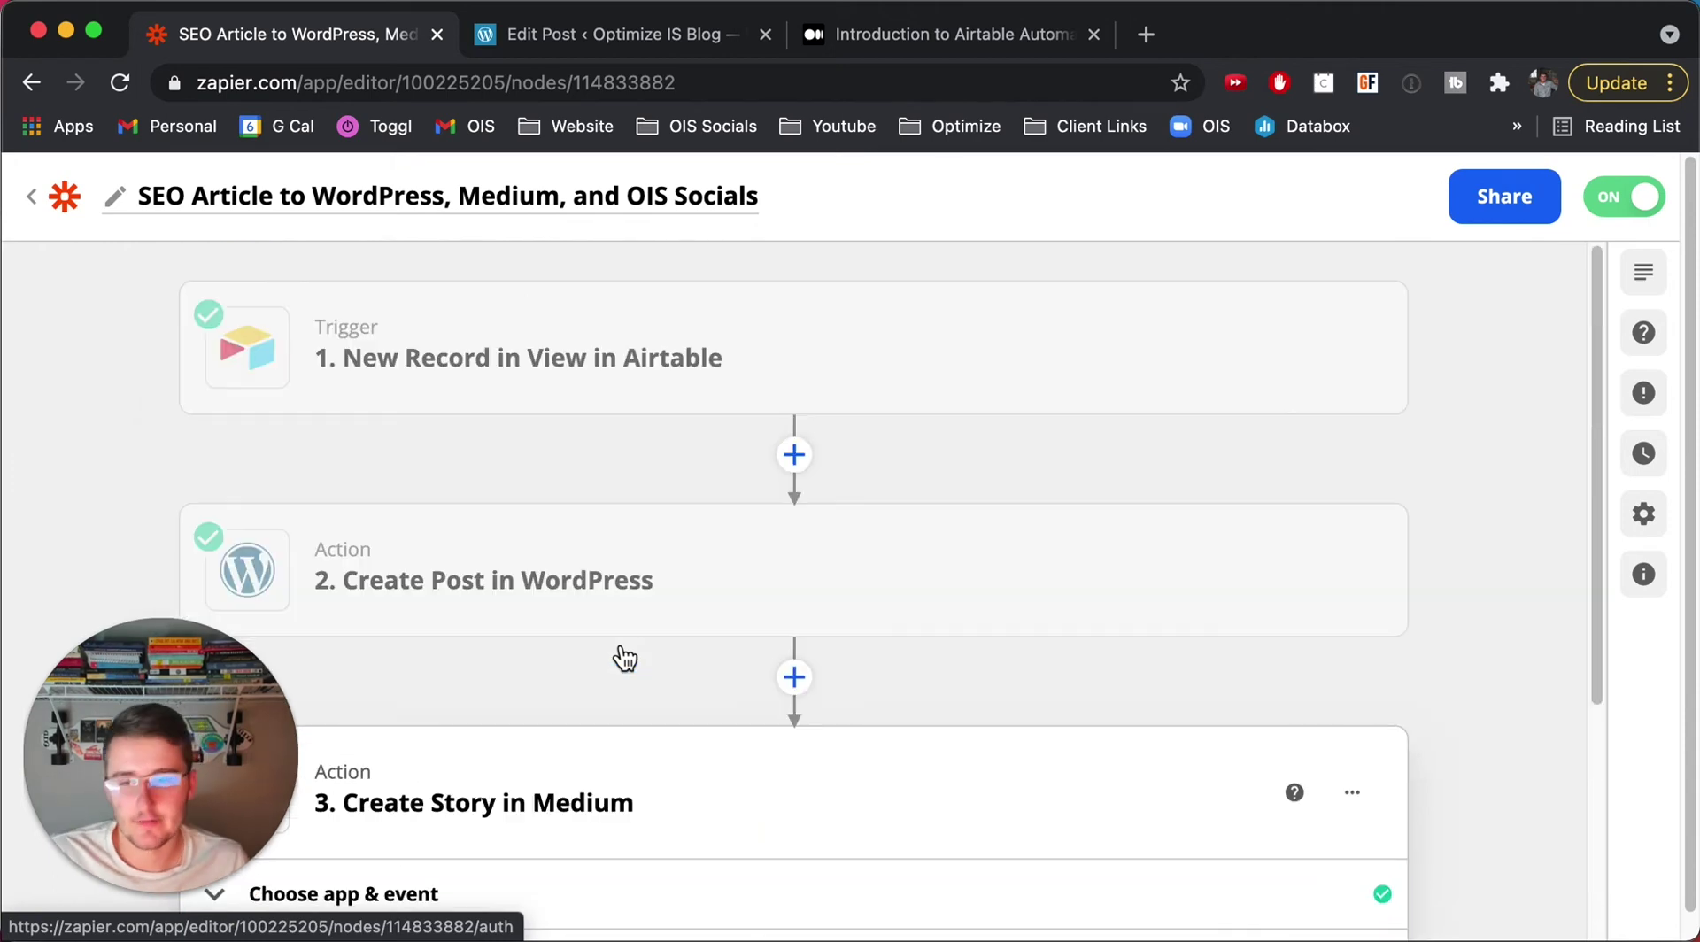
pyautogui.scroll(-3, 619, 656)
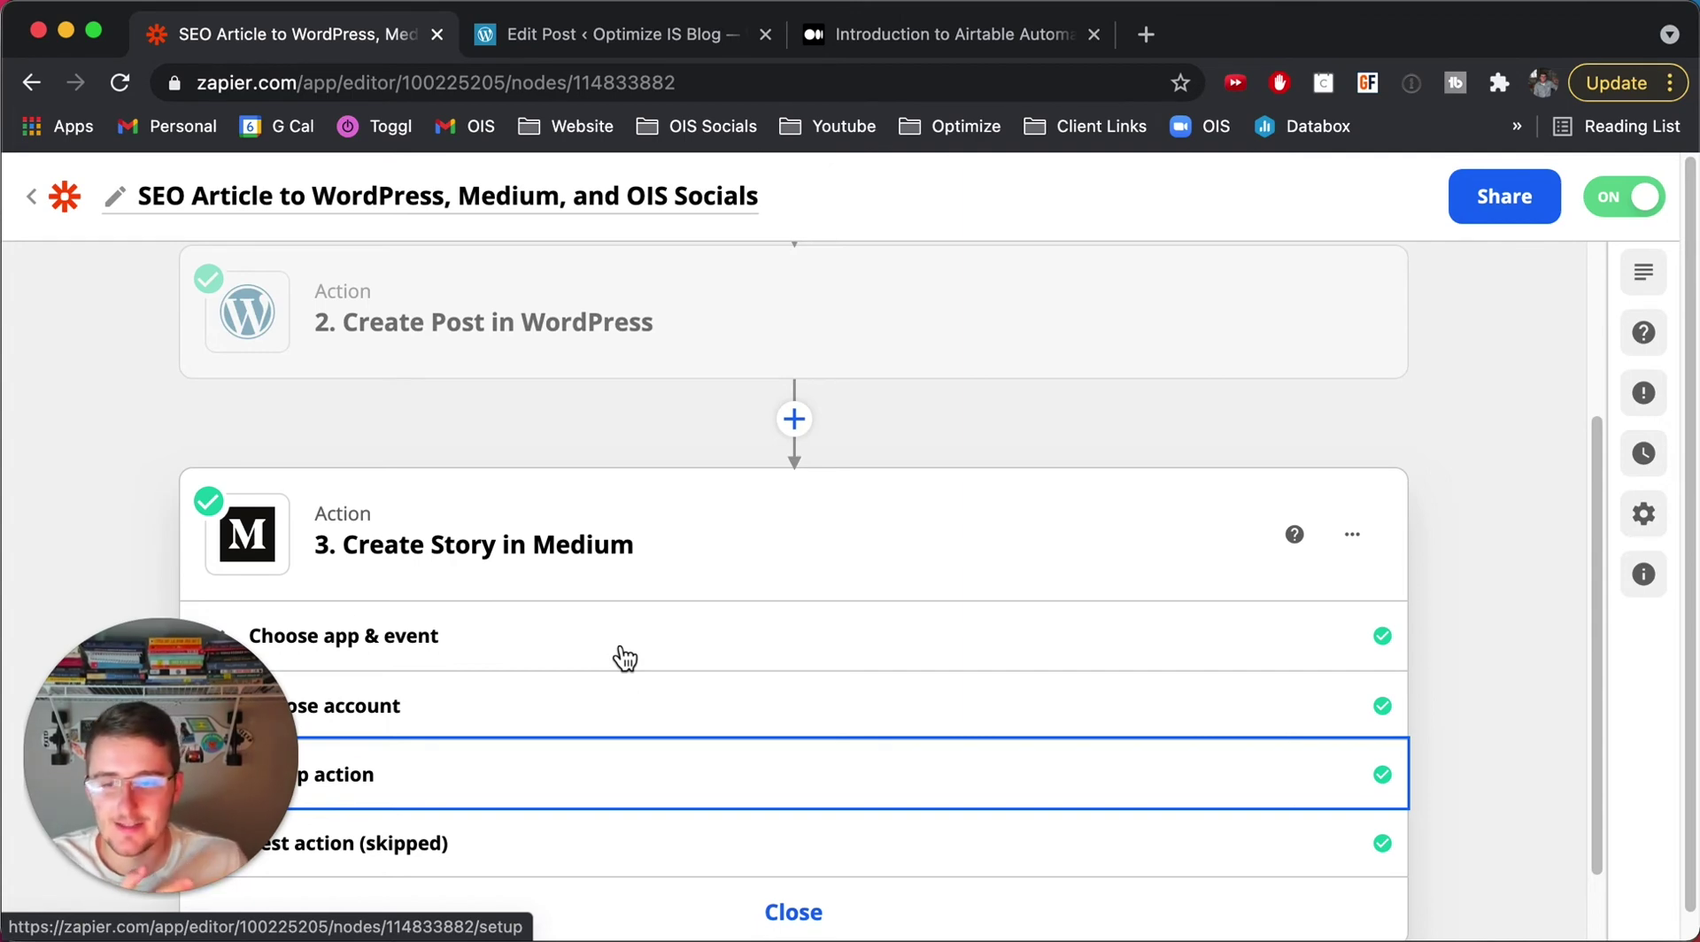
pyautogui.scroll(-2, 543, 806)
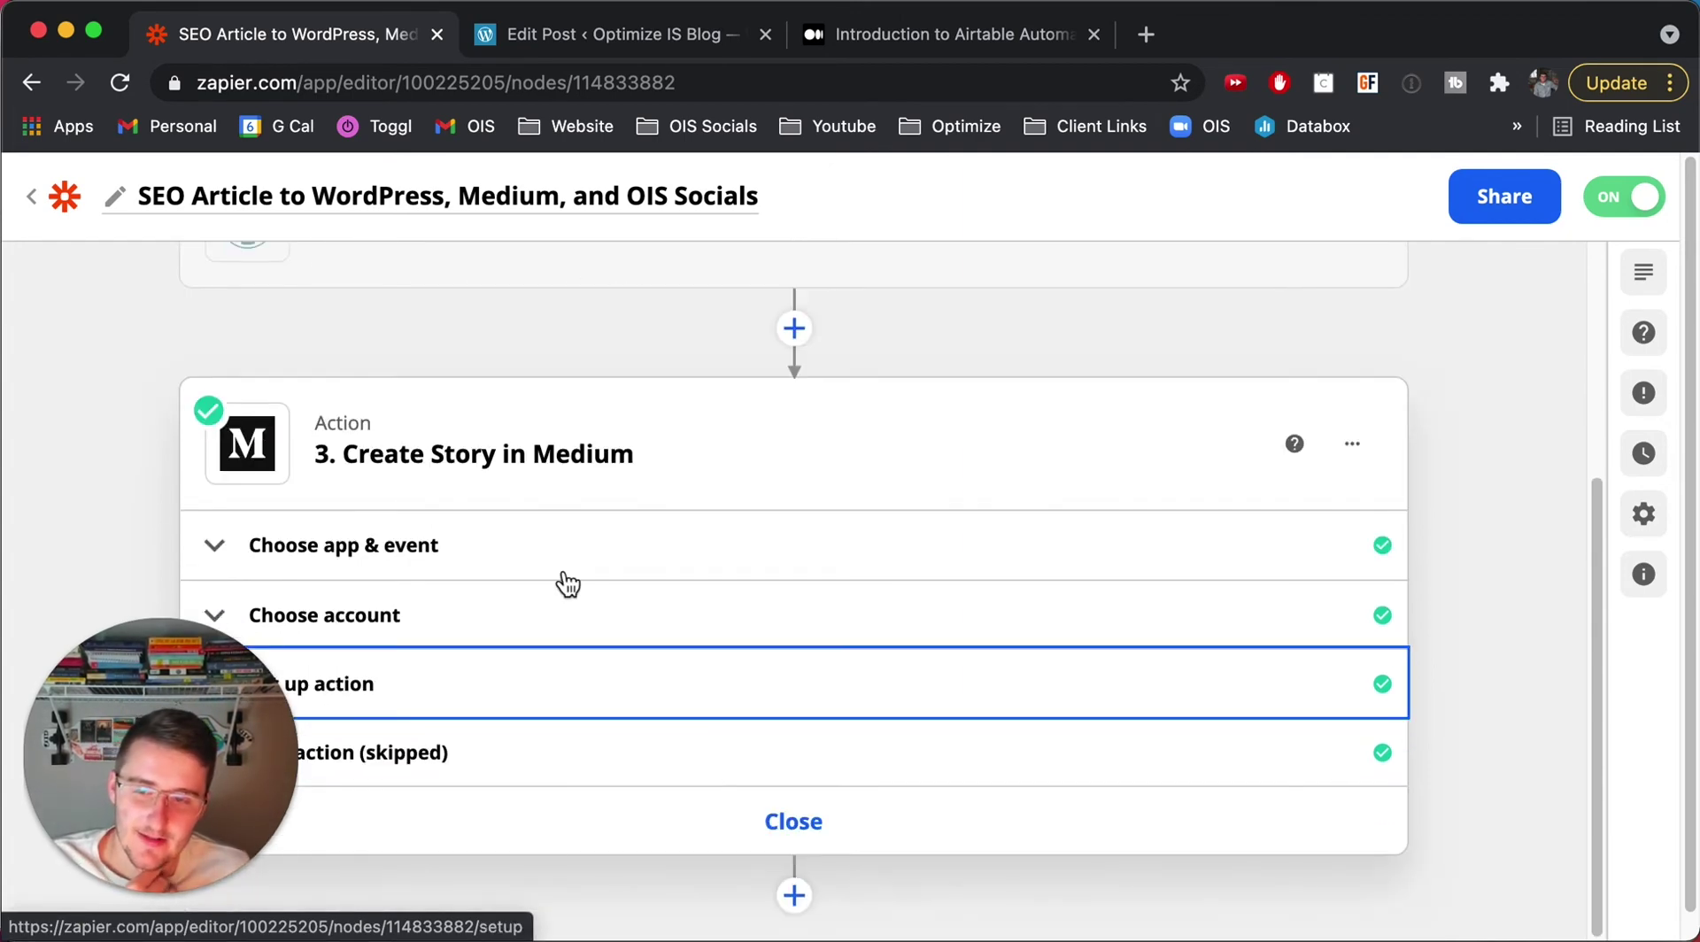
pyautogui.scroll(2, 567, 585)
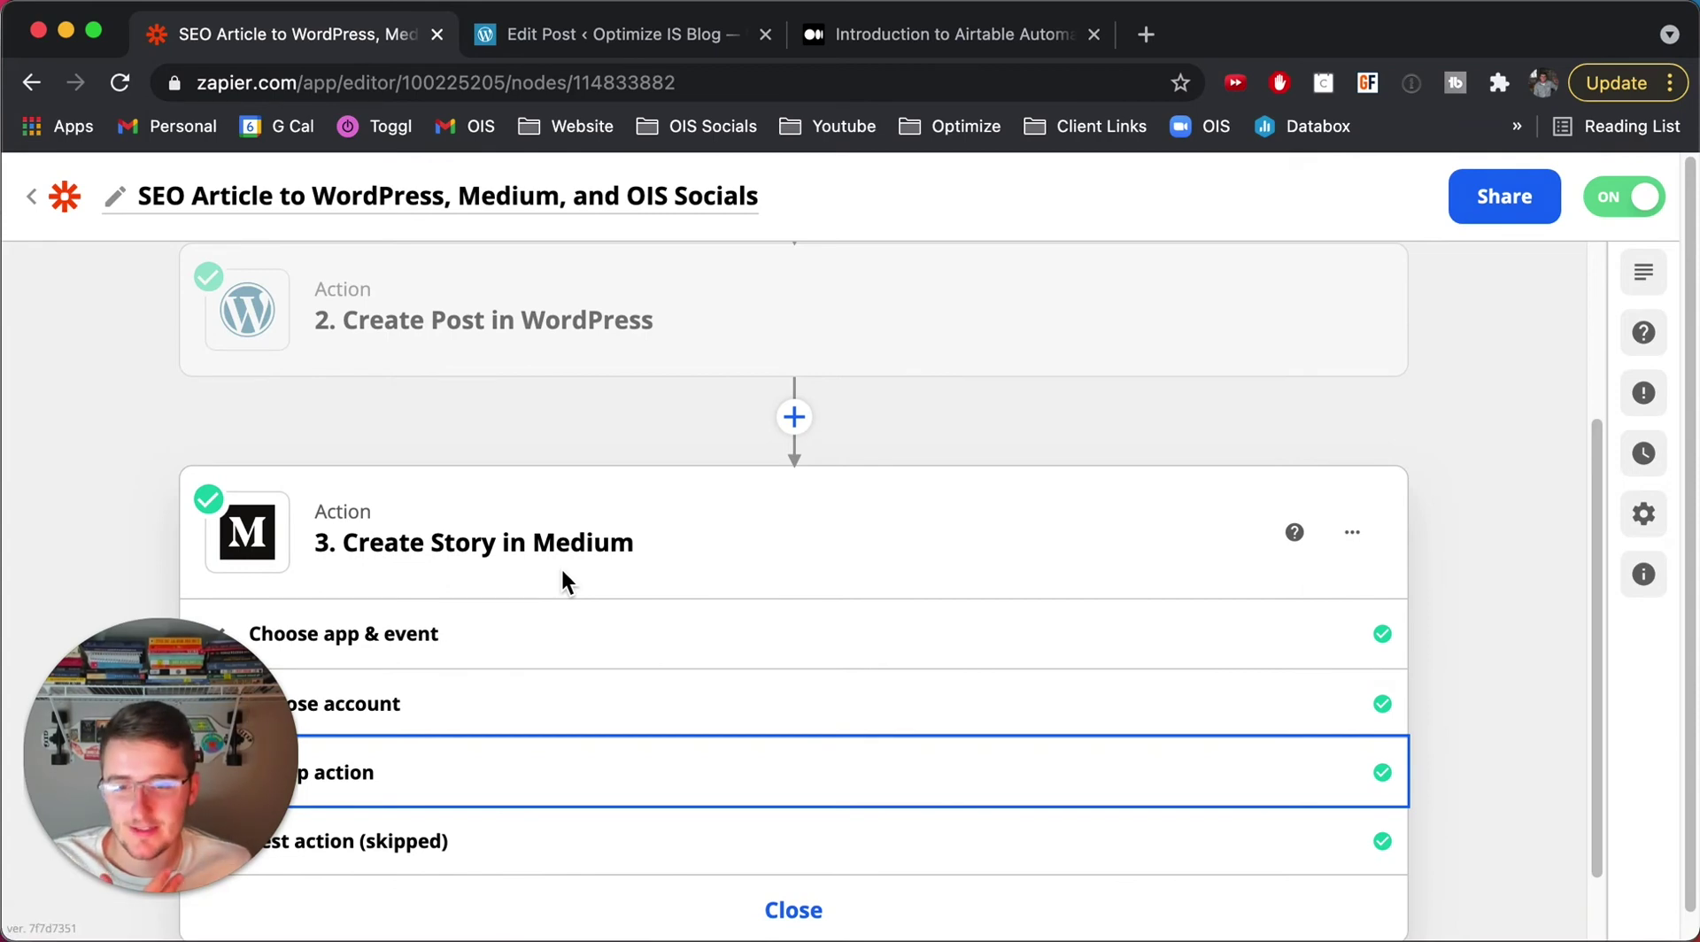
pyautogui.scroll(-2, 566, 581)
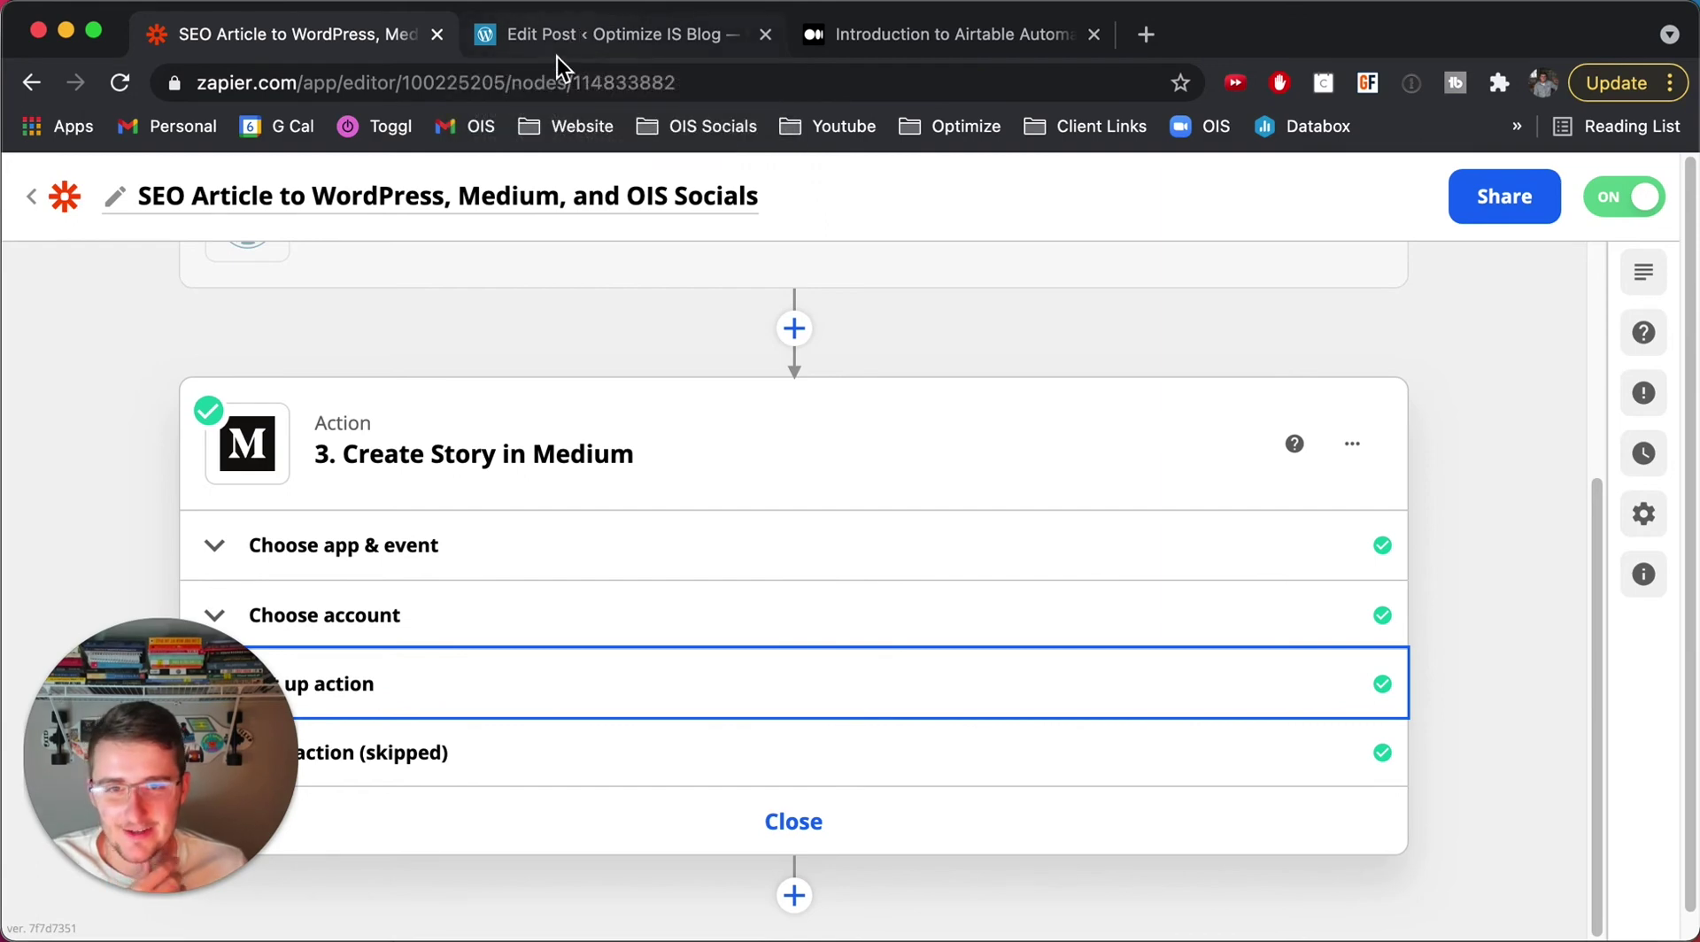
# Glance at the WordPress post and Medium story, then expand step 2 Create Post in WordPress
pyautogui.click(593, 37)
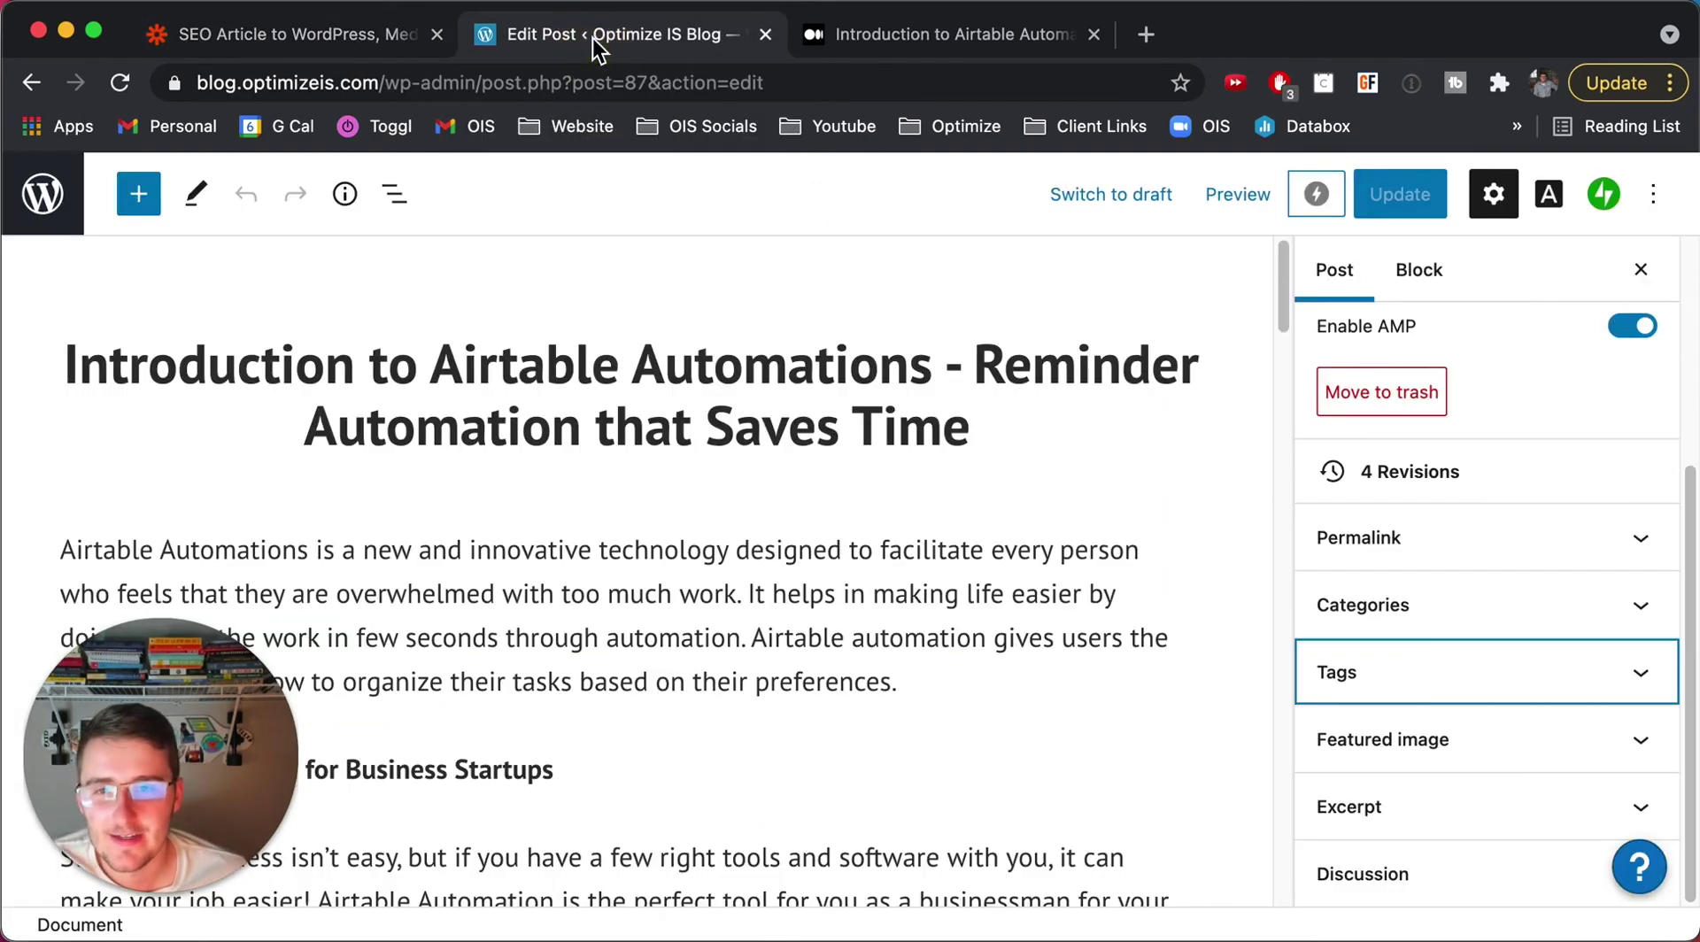
pyautogui.click(901, 34)
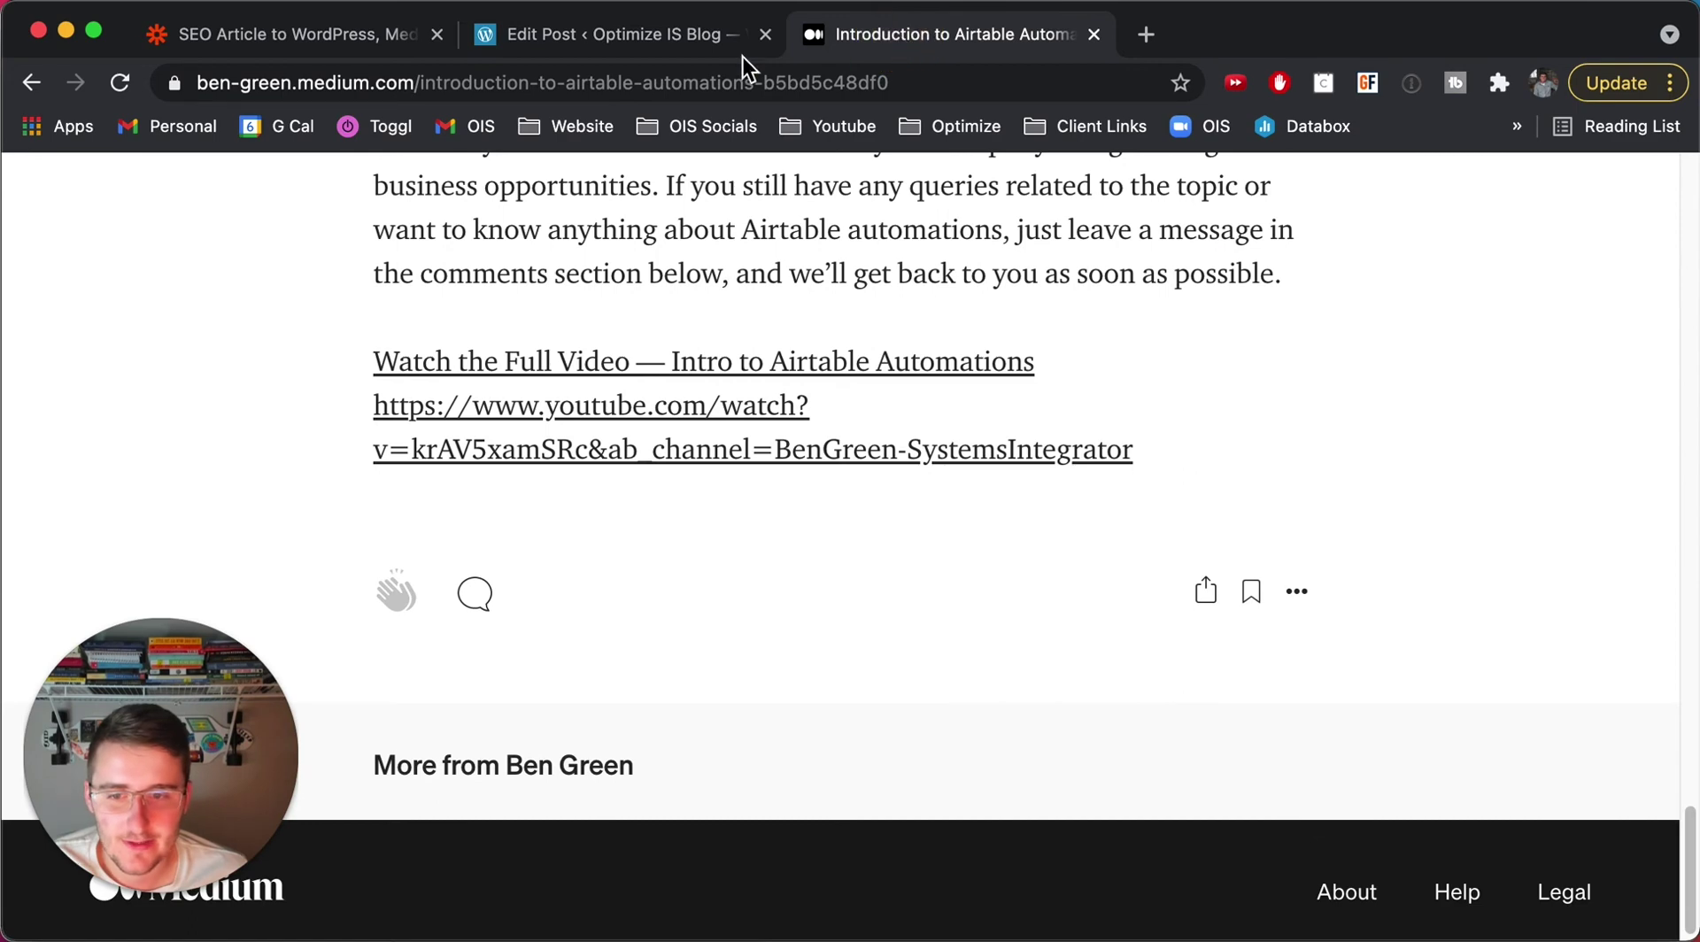
pyautogui.click(323, 46)
pyautogui.scroll(4, 504, 363)
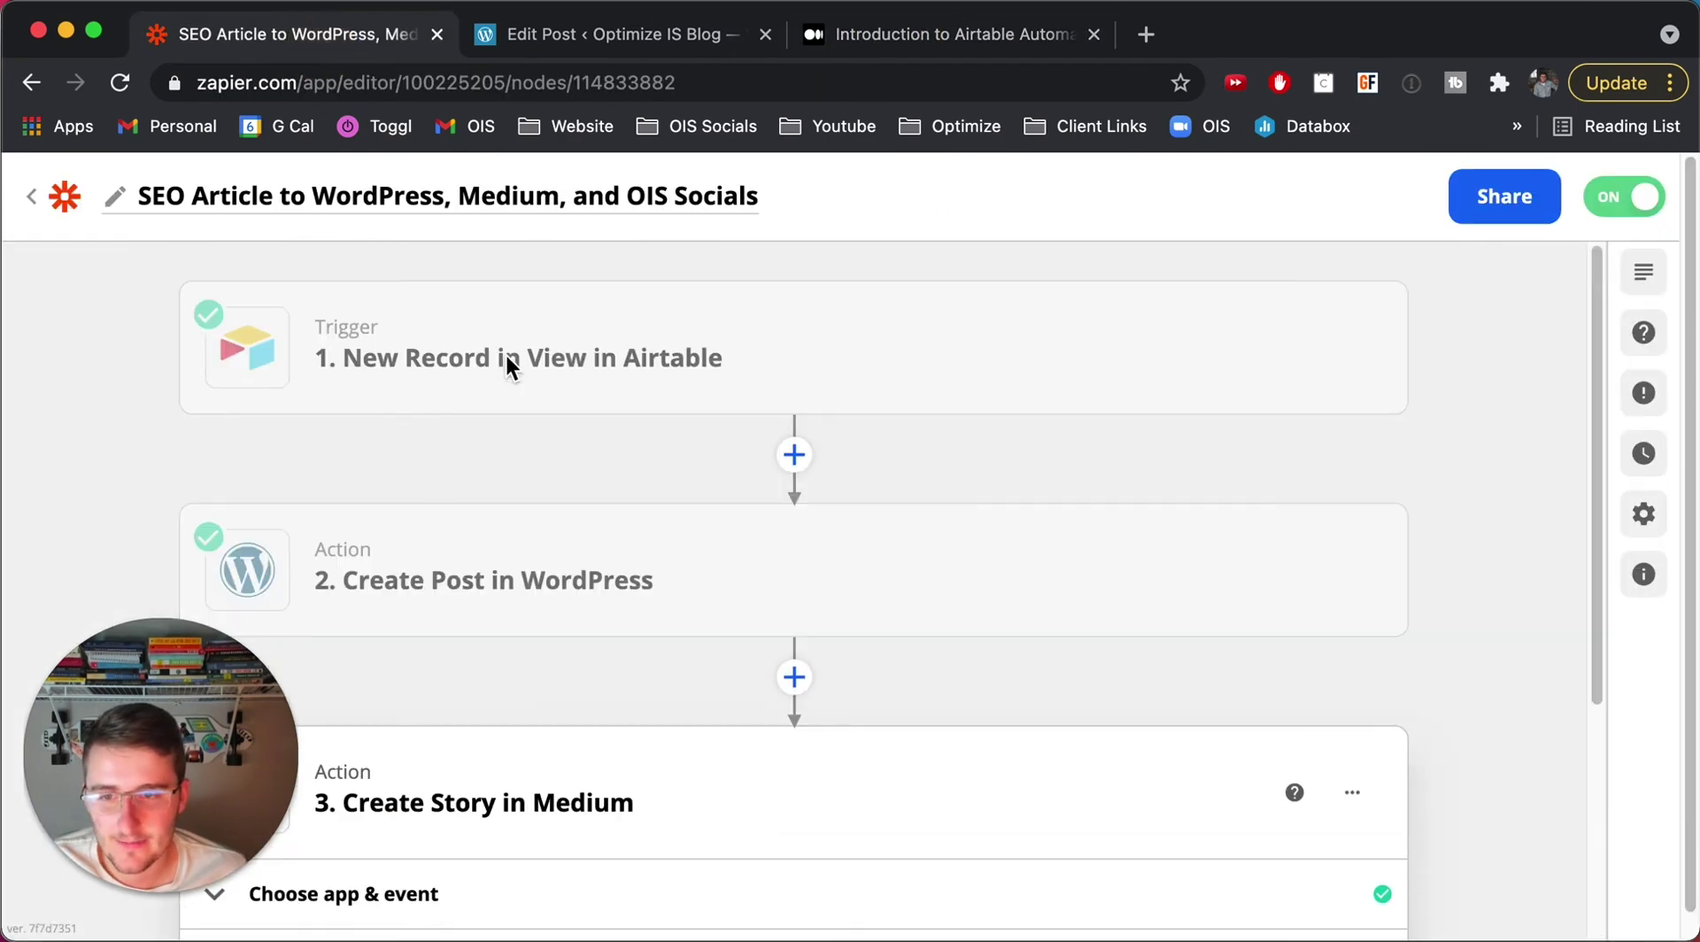
pyautogui.scroll(-1, 522, 535)
pyautogui.click(522, 540)
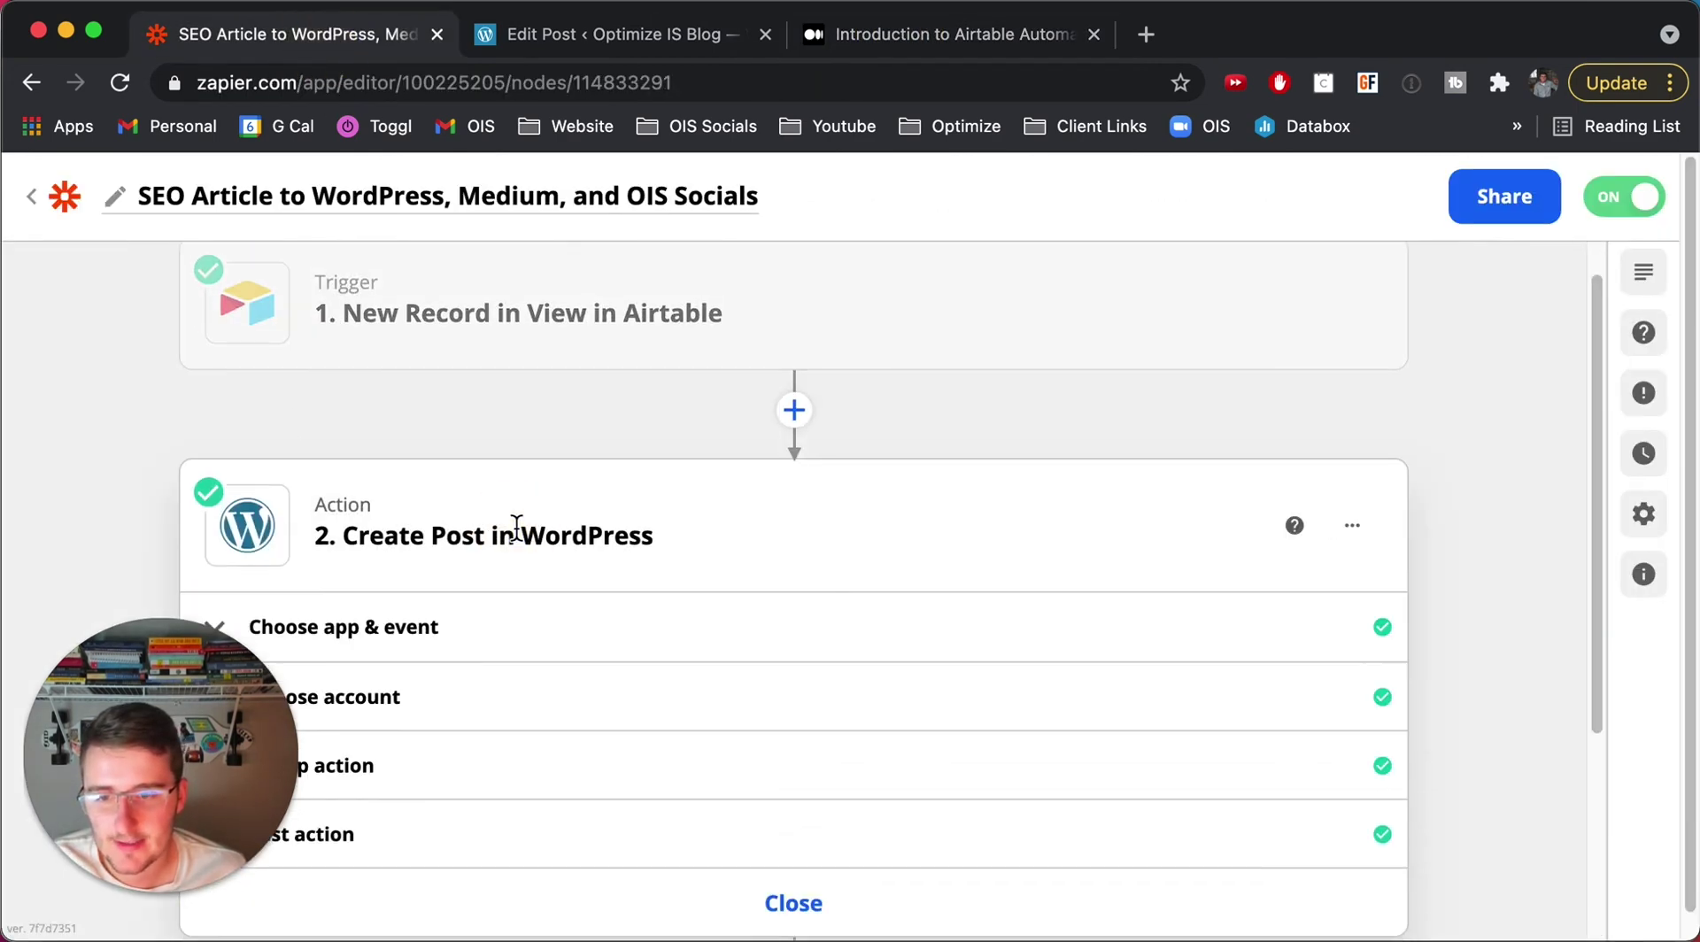
pyautogui.click(595, 33)
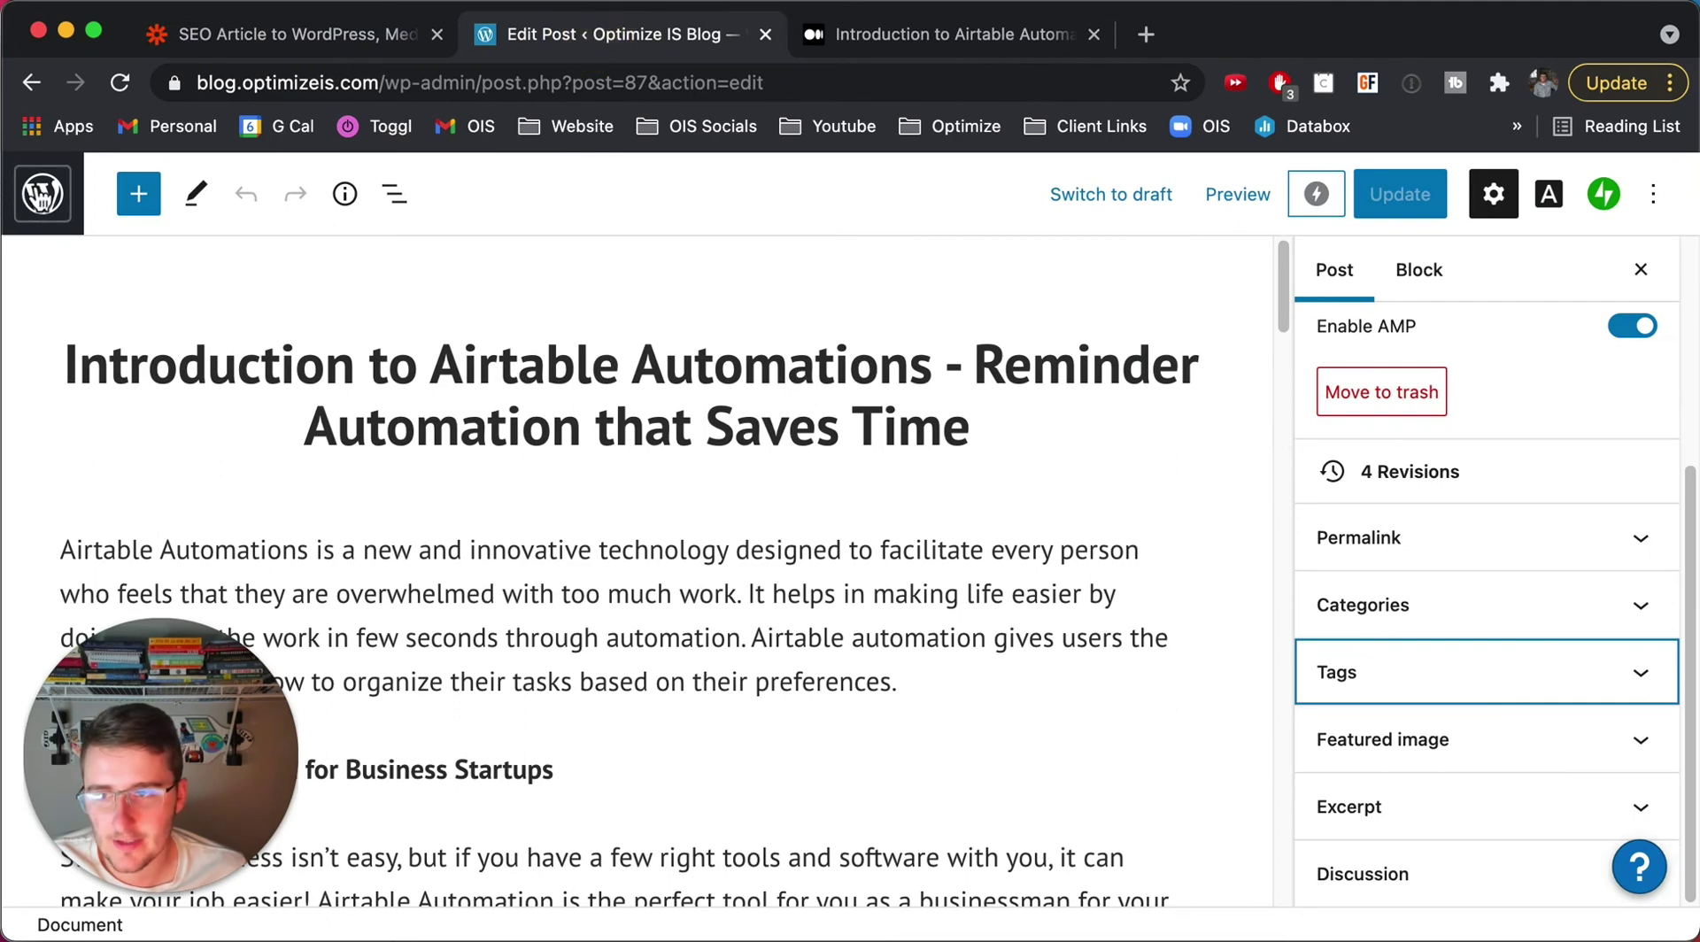
pyautogui.click(304, 43)
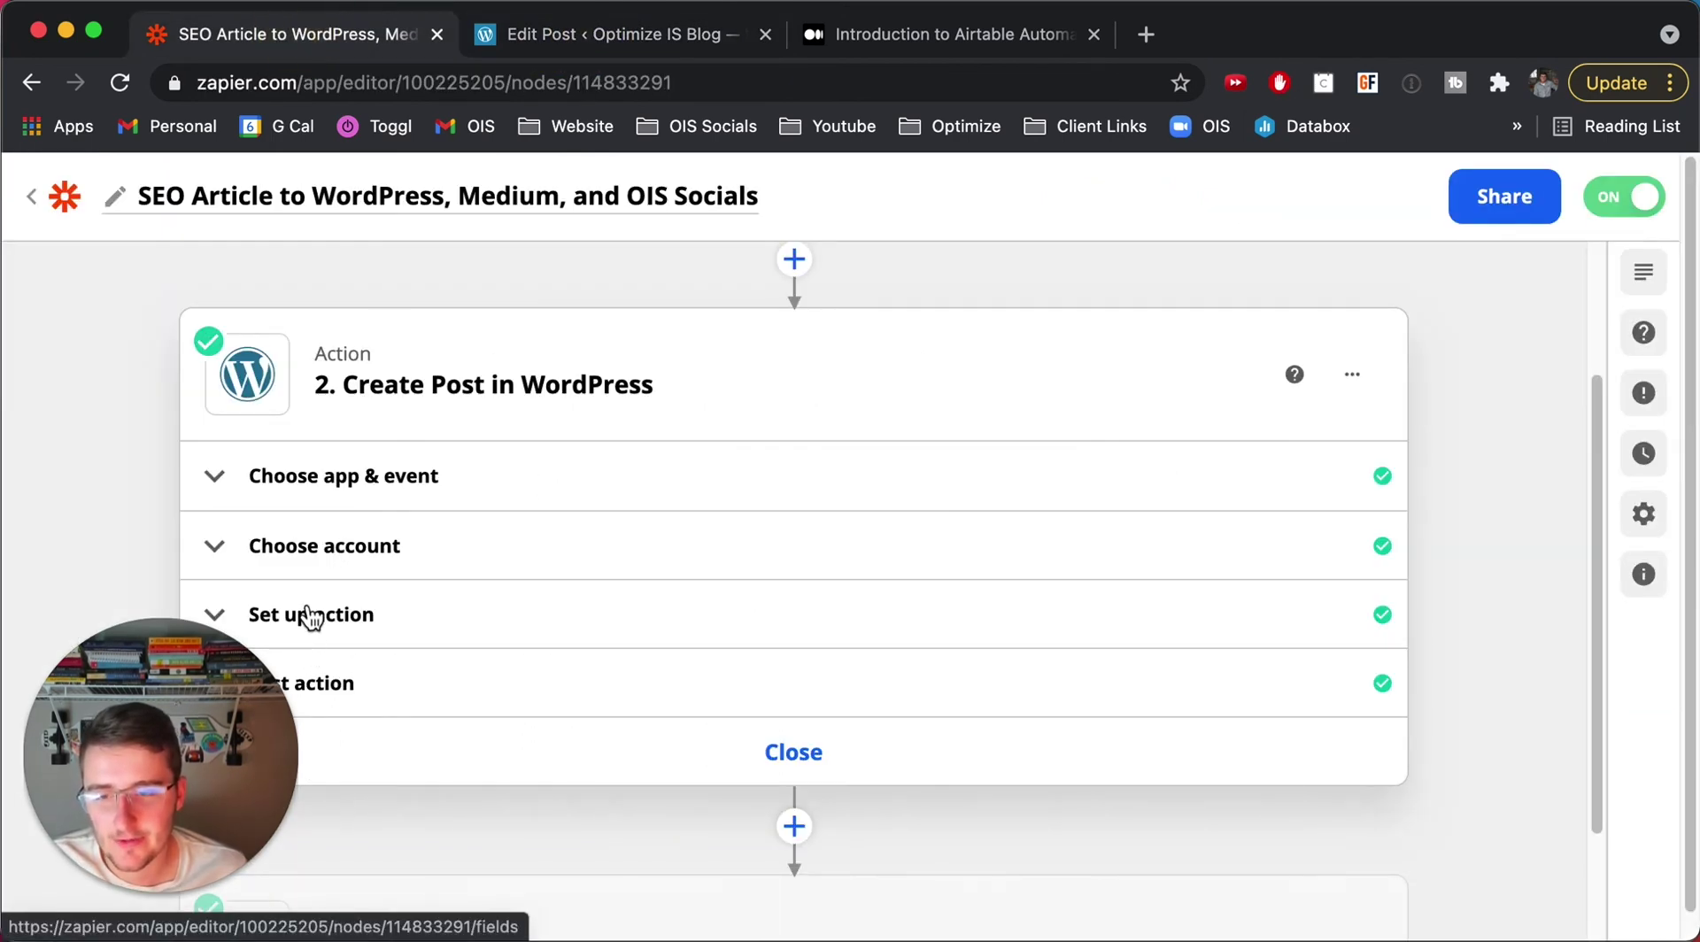
# Expand Choose app & event, continue, and open the WordPress account dropdown
pyautogui.click(344, 473)
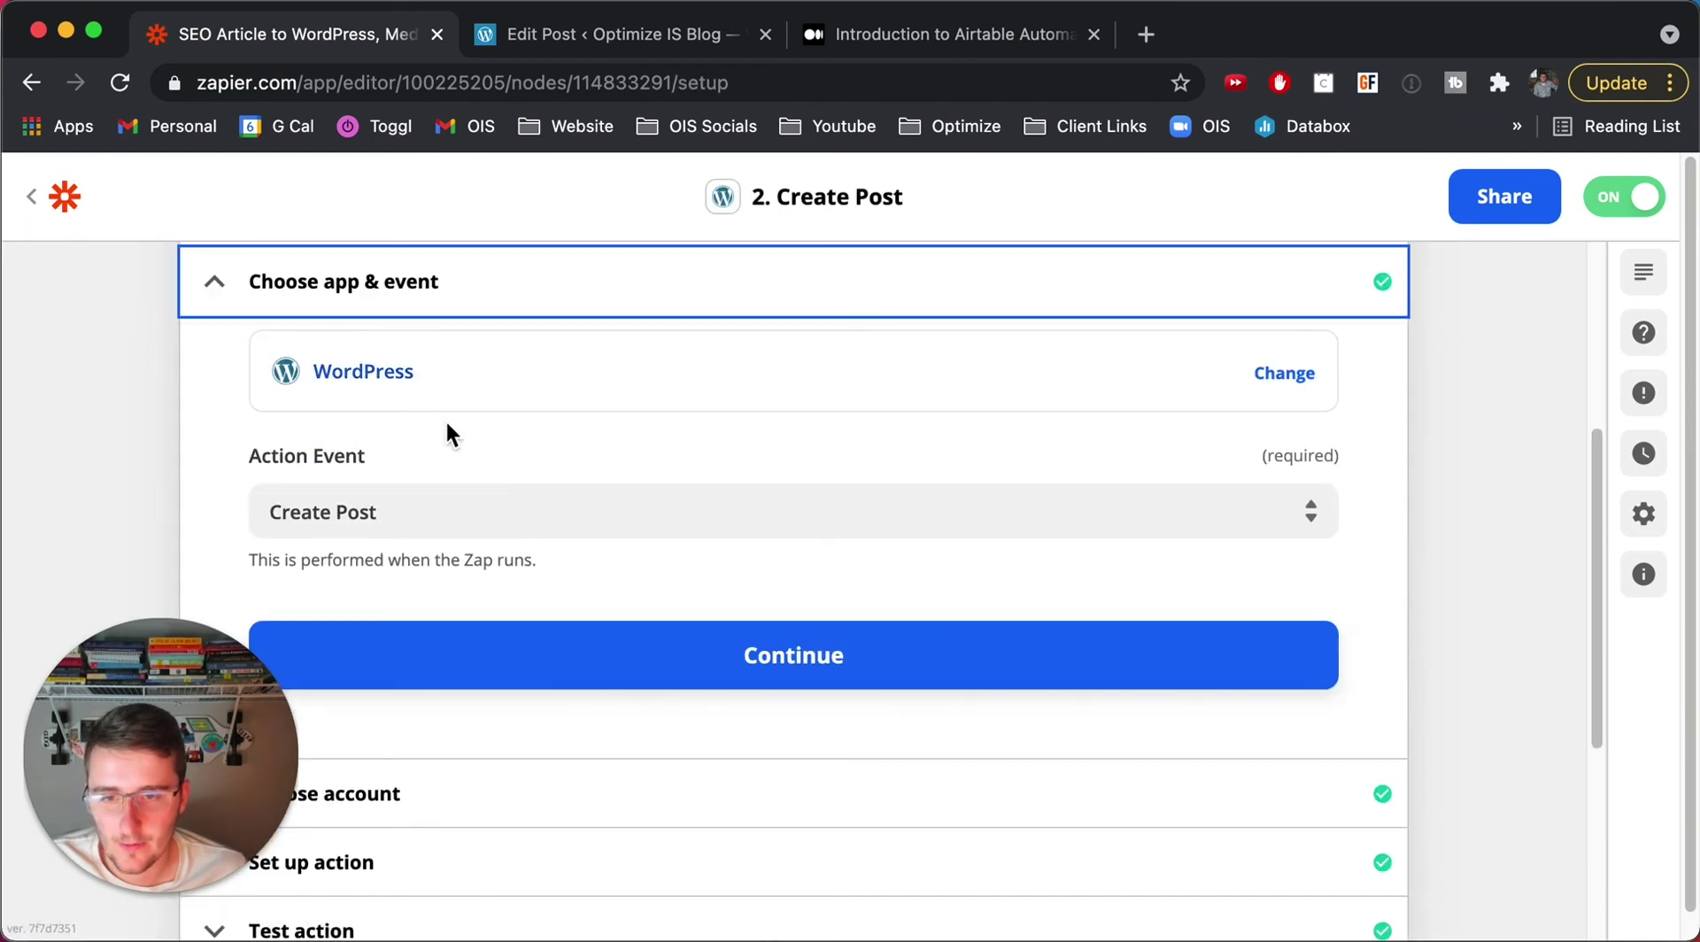
pyautogui.click(638, 683)
pyautogui.click(487, 478)
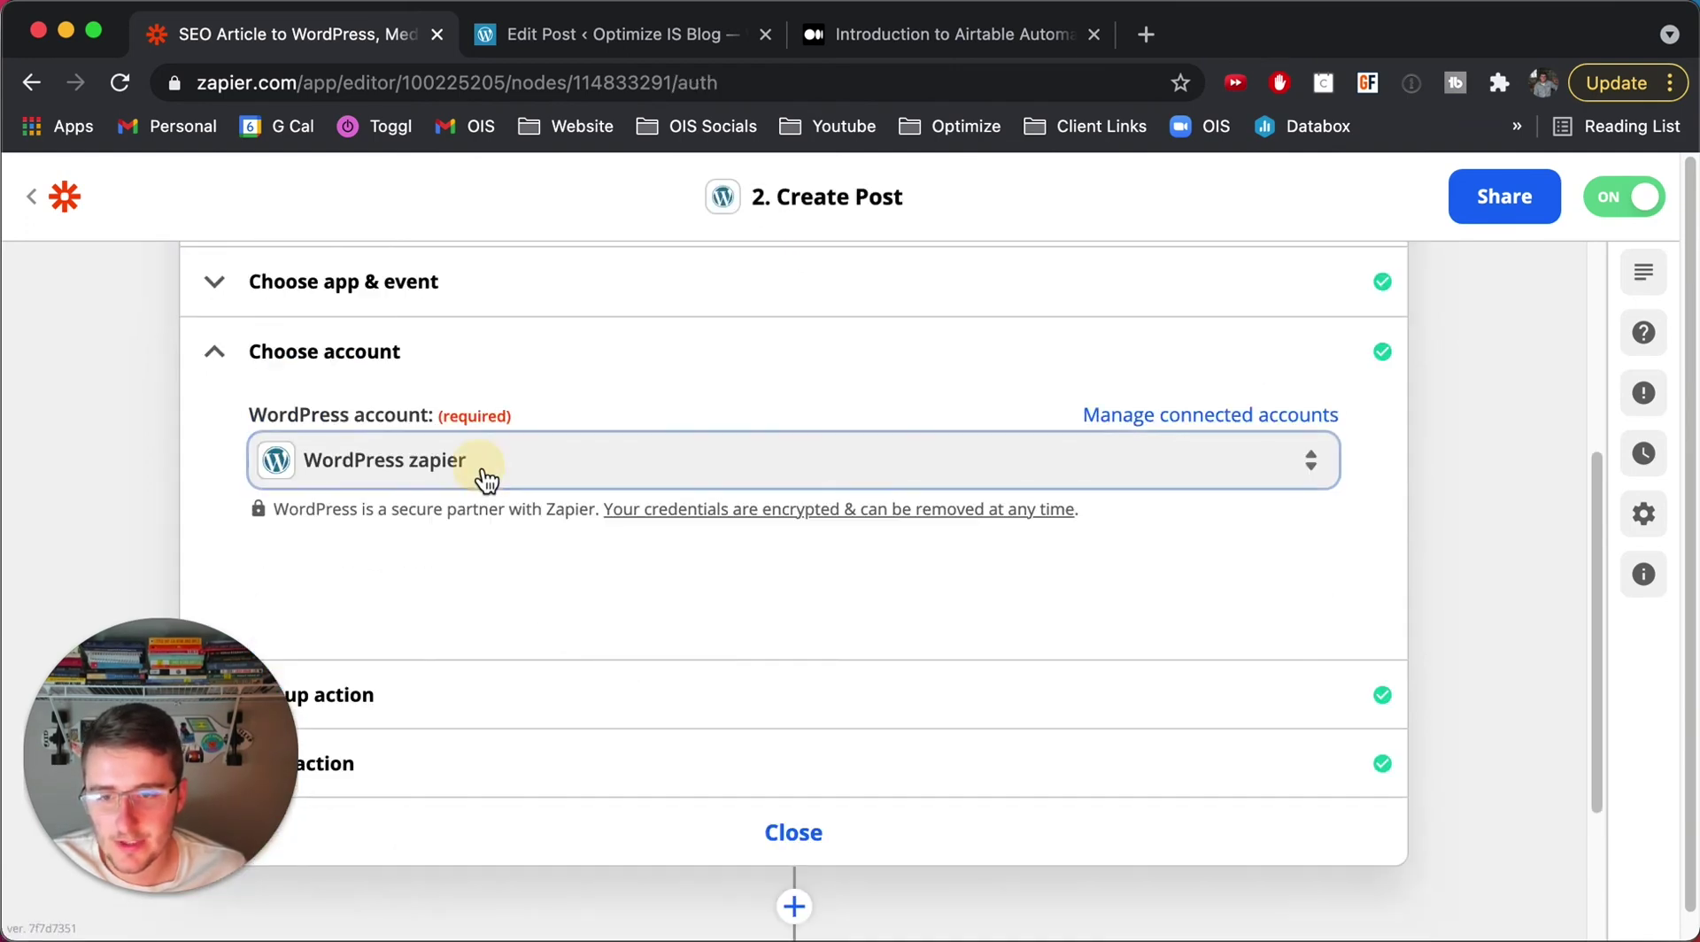
pyautogui.scroll(-3, 471, 757)
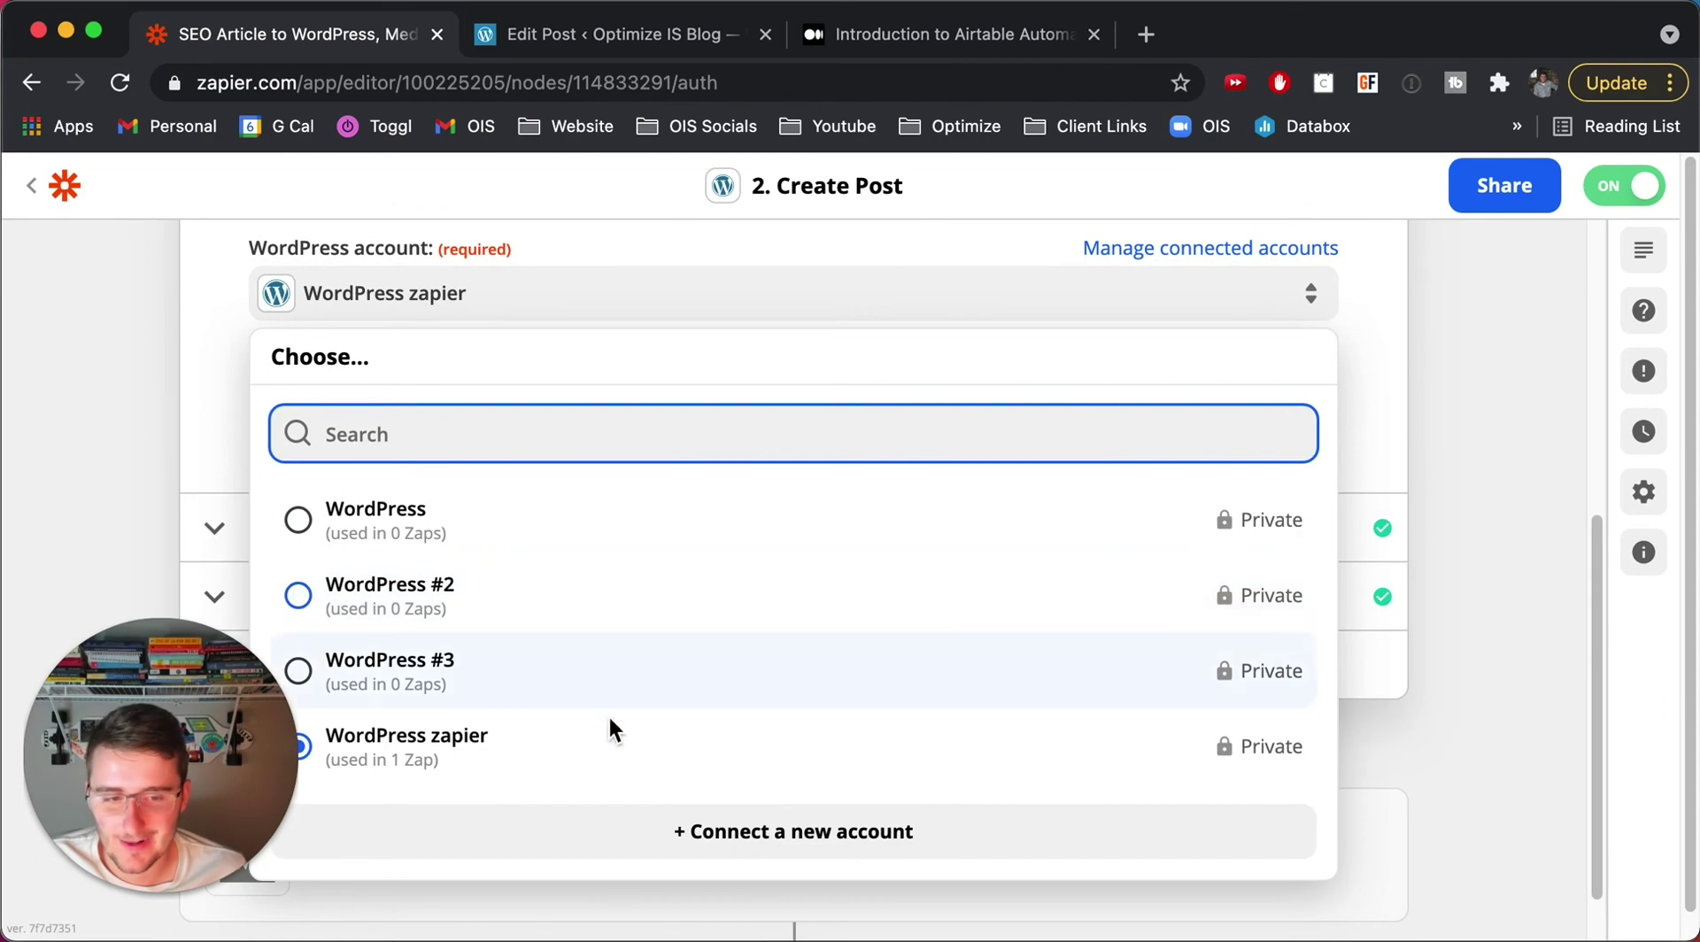
# Start connecting a new WordPress account, review the Base URL's excluded paths, then cancel
pyautogui.click(542, 848)
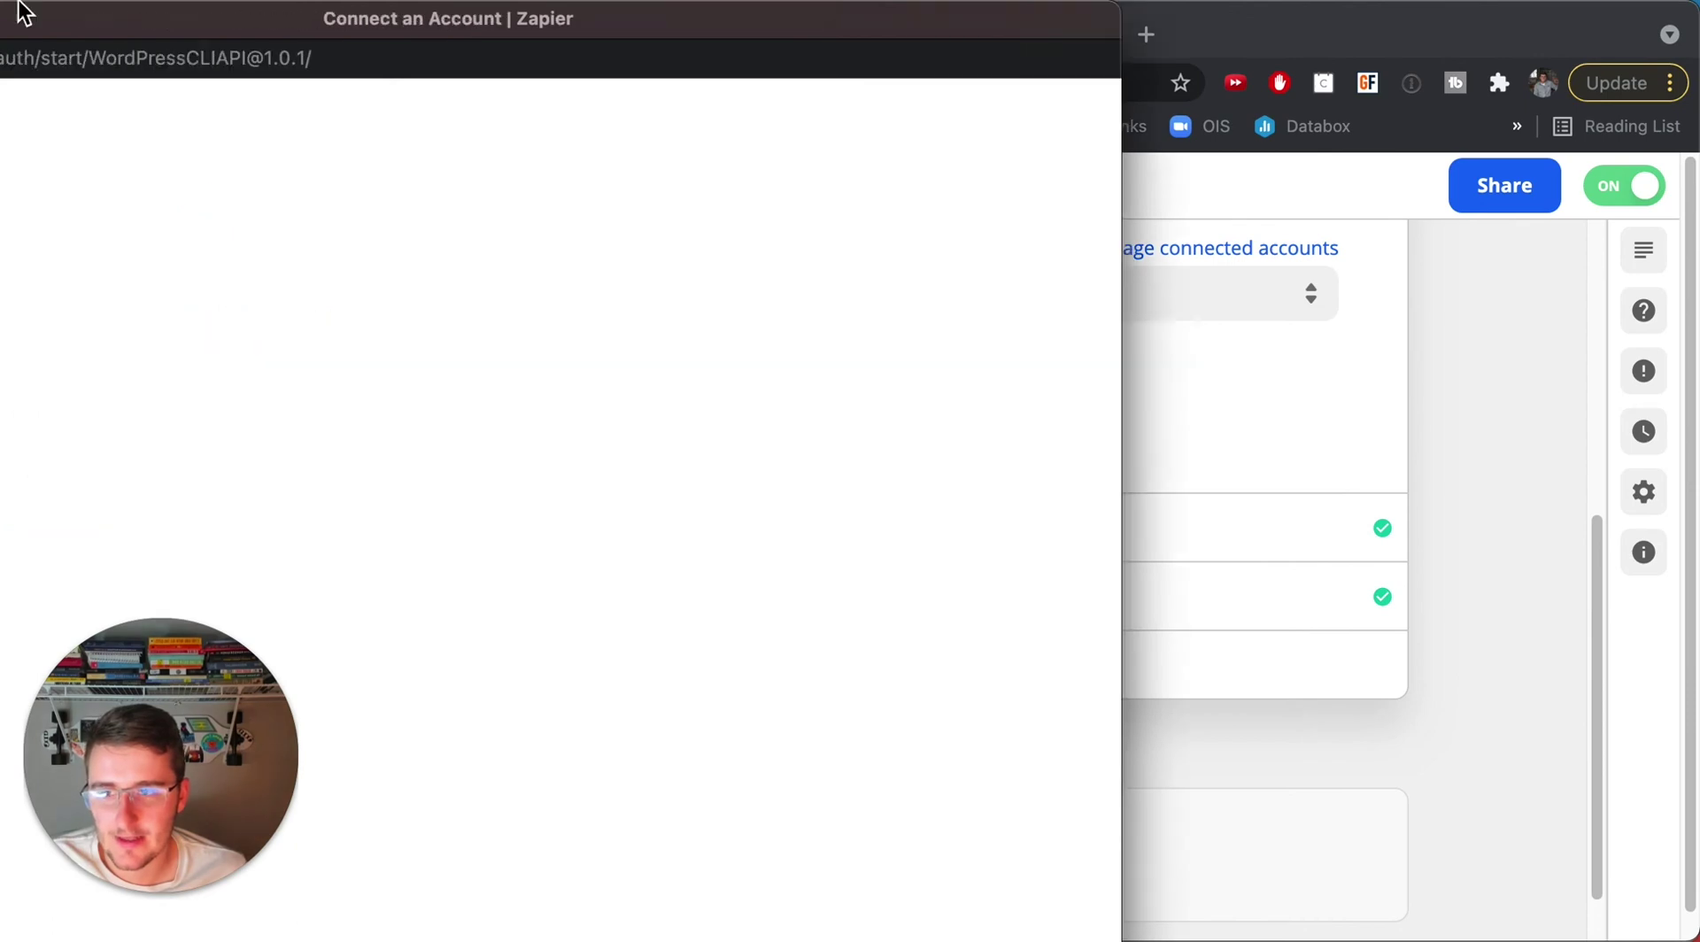
pyautogui.moveTo(22, 12); pyautogui.dragTo(476, 12)
pyautogui.scroll(-5, 679, 259)
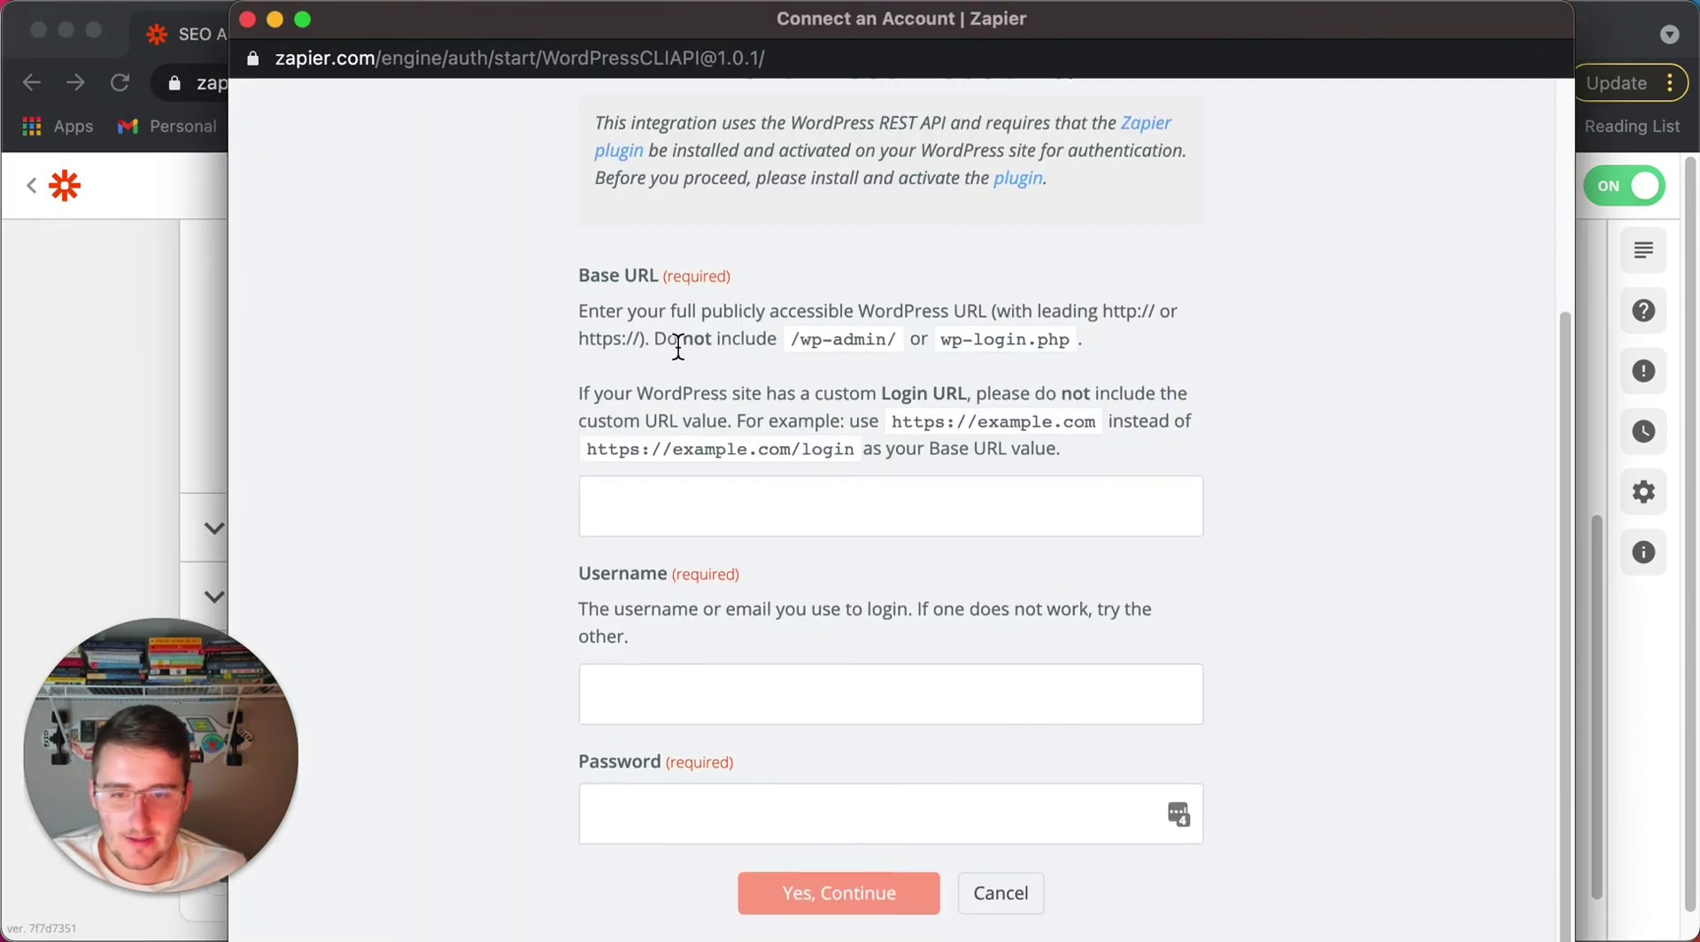
pyautogui.click(653, 504)
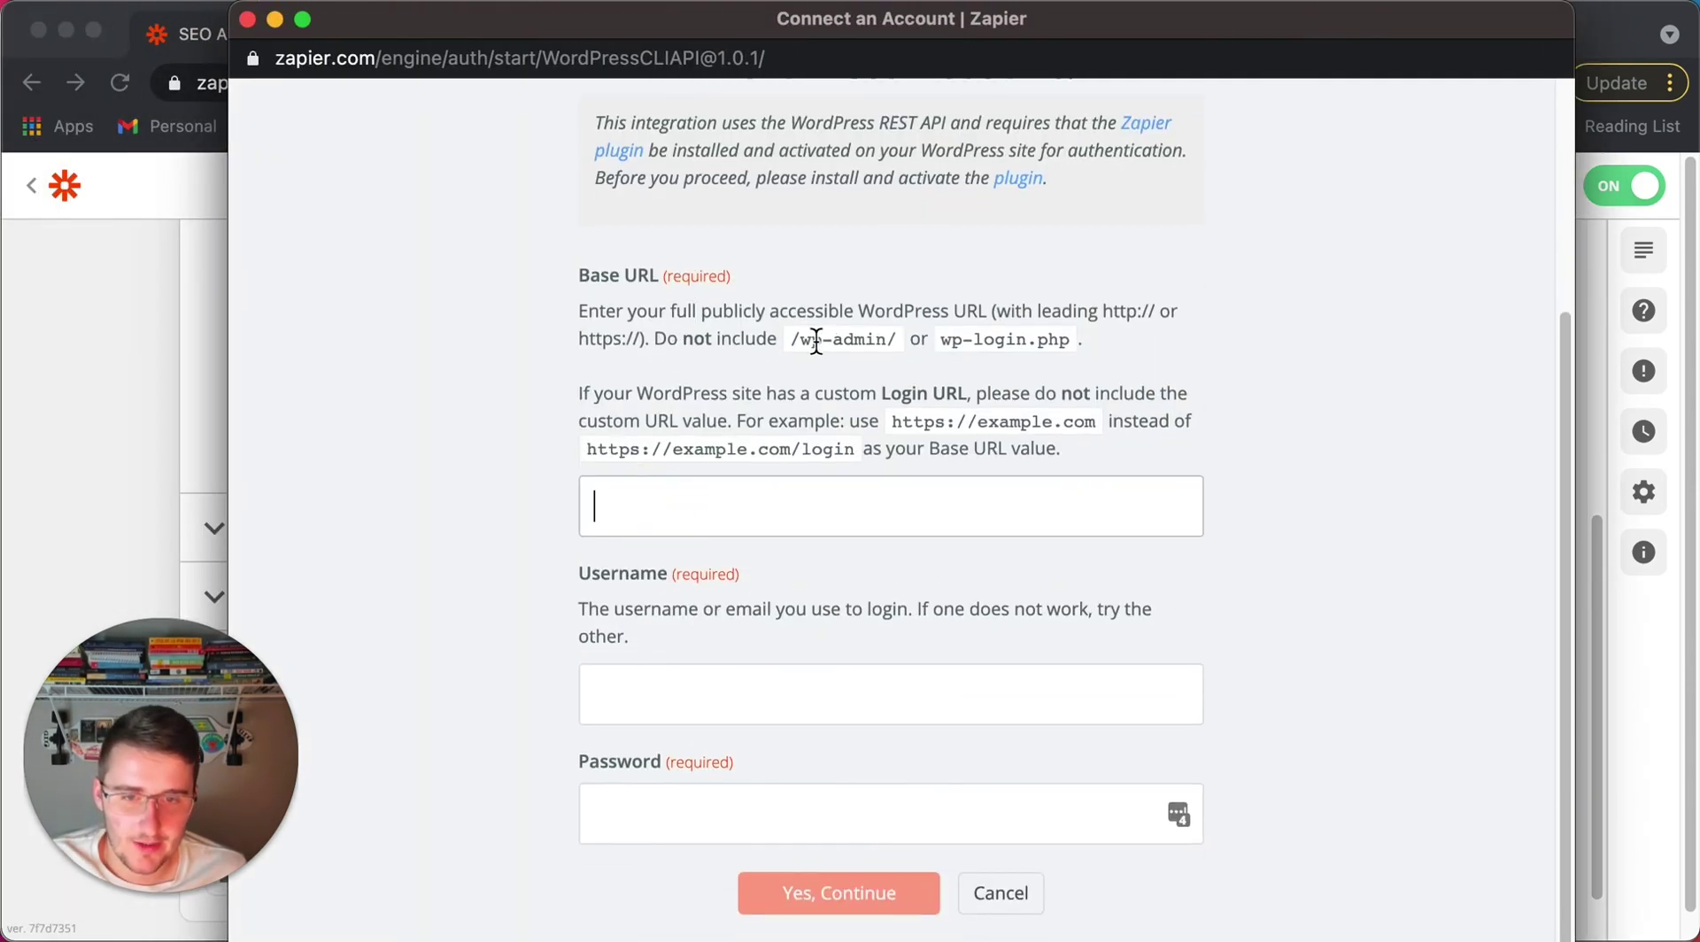
pyautogui.moveTo(799, 339); pyautogui.dragTo(1079, 341)
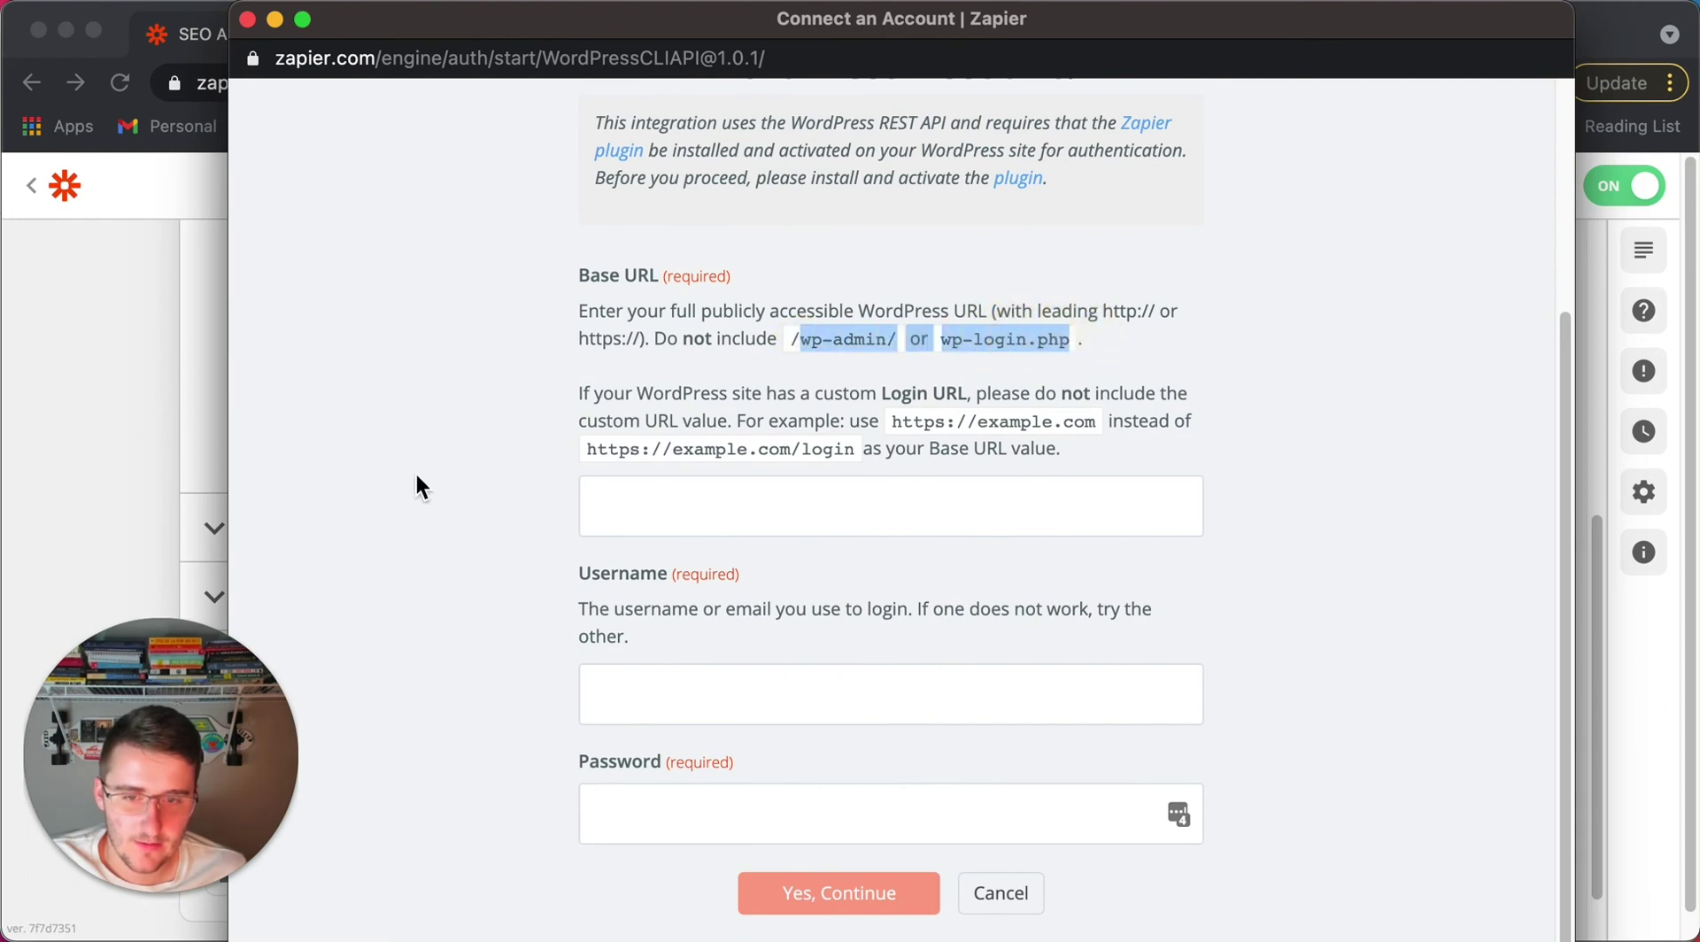
pyautogui.click(728, 496)
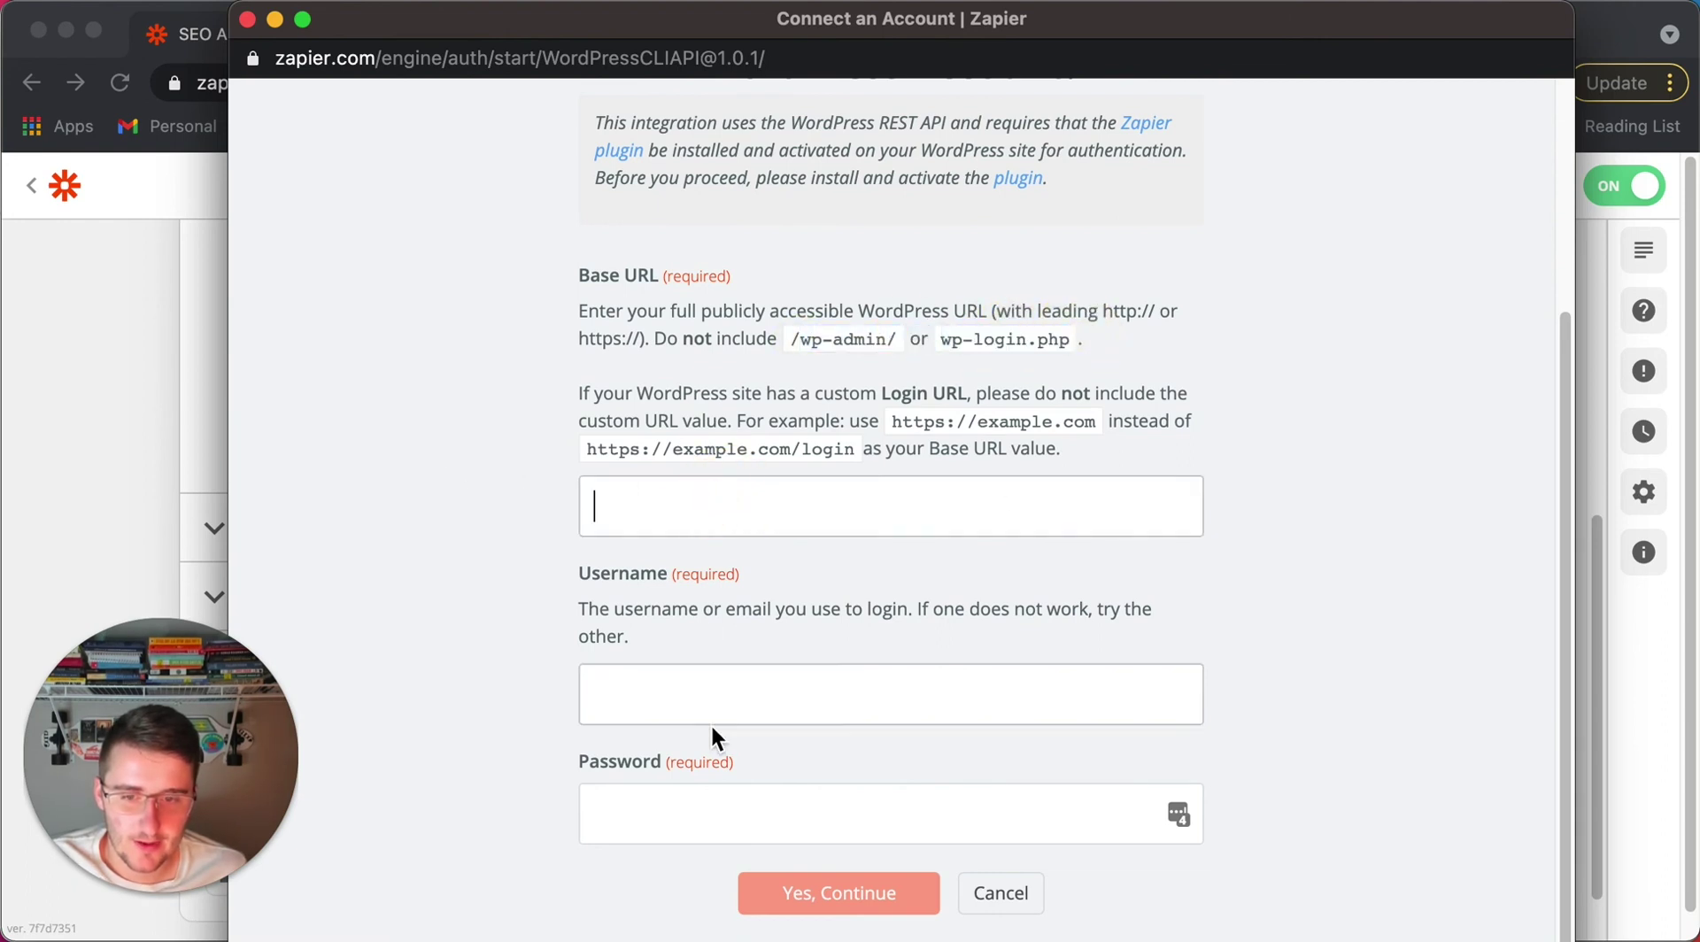
pyautogui.click(247, 19)
# Check All Posts for the published 'Introduction to Airtable Automations' post, then return to the zap
pyautogui.click(670, 27)
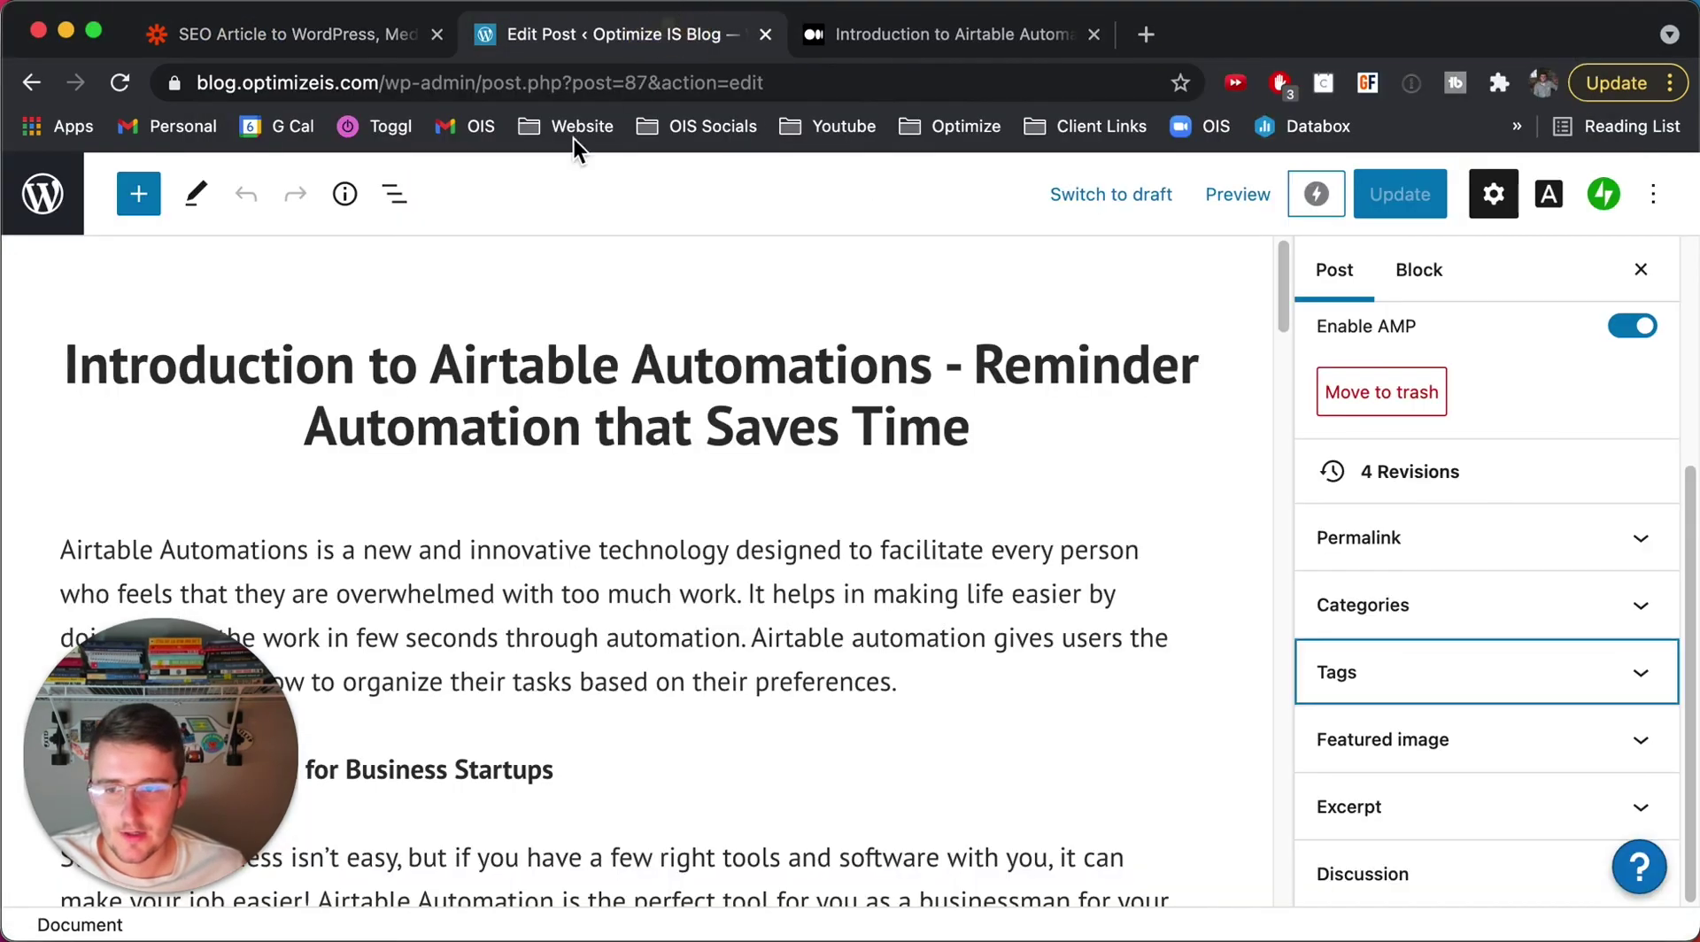
pyautogui.click(42, 193)
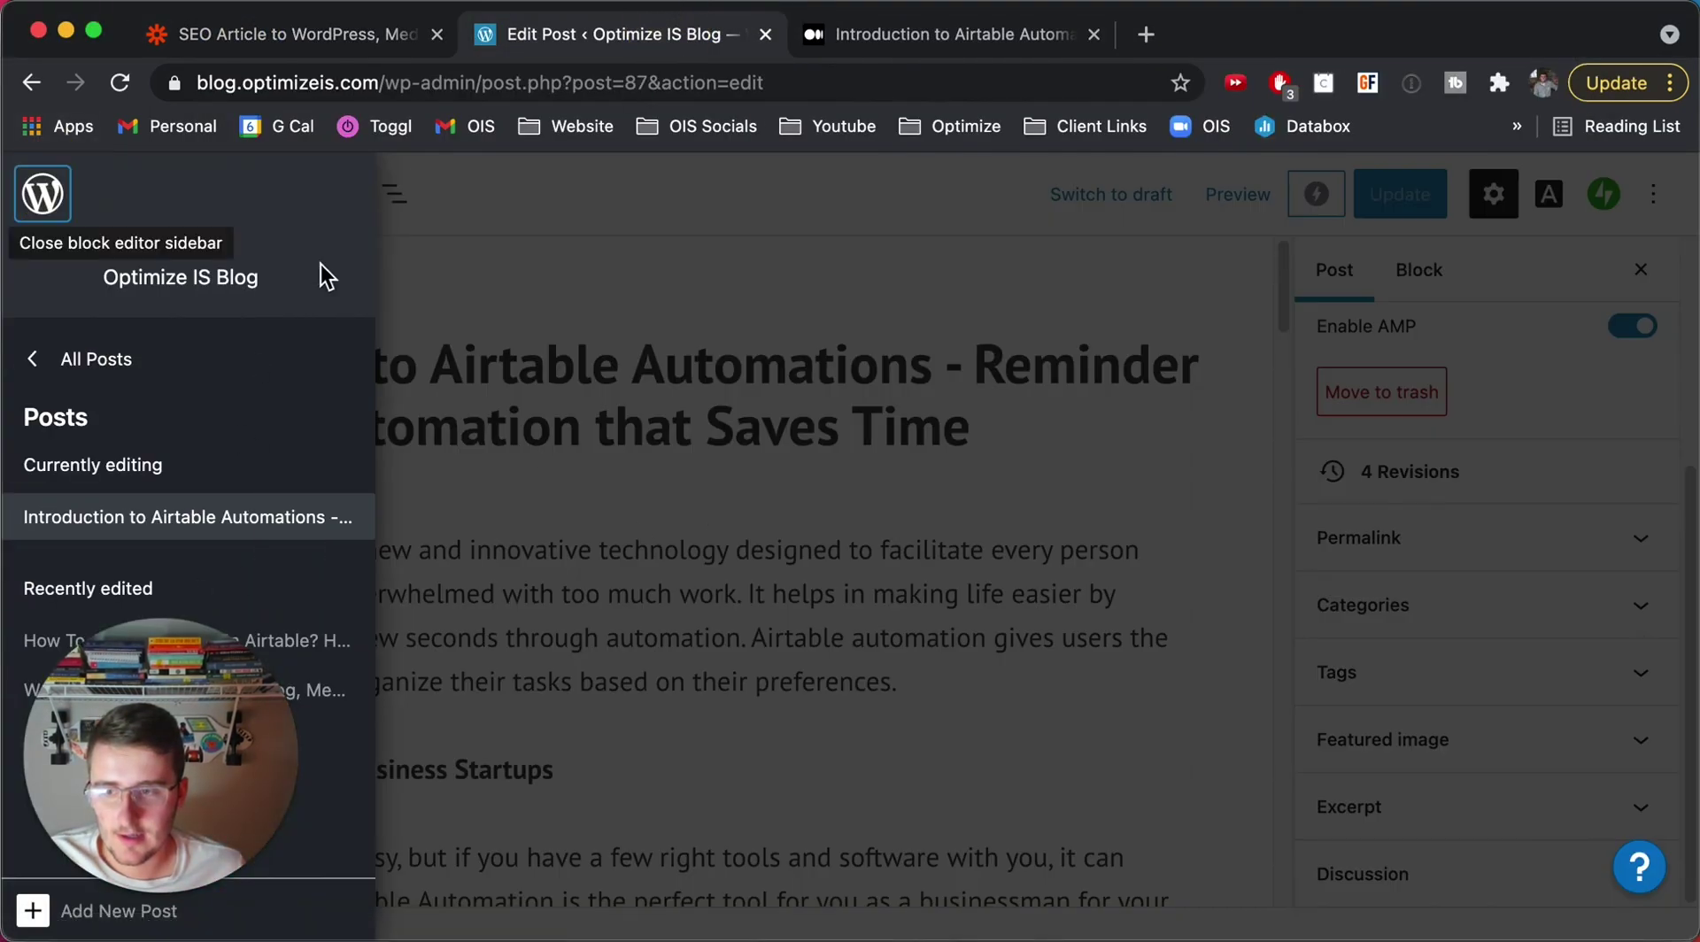
pyautogui.click(85, 356)
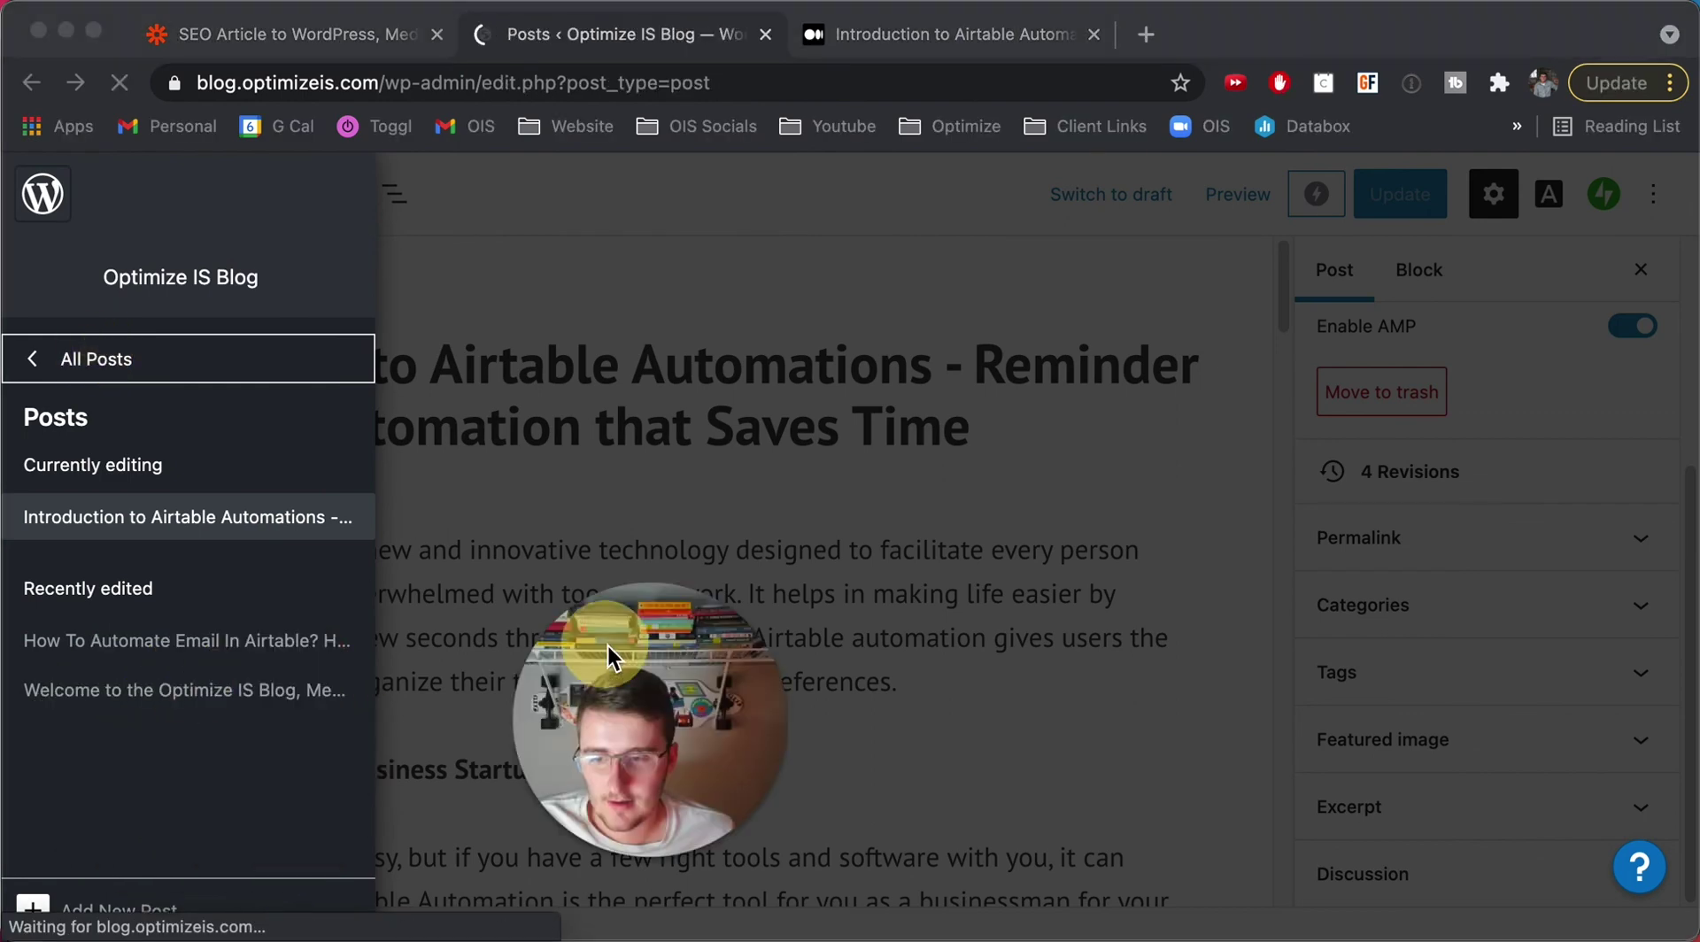
pyautogui.scroll(-5, 113, 703)
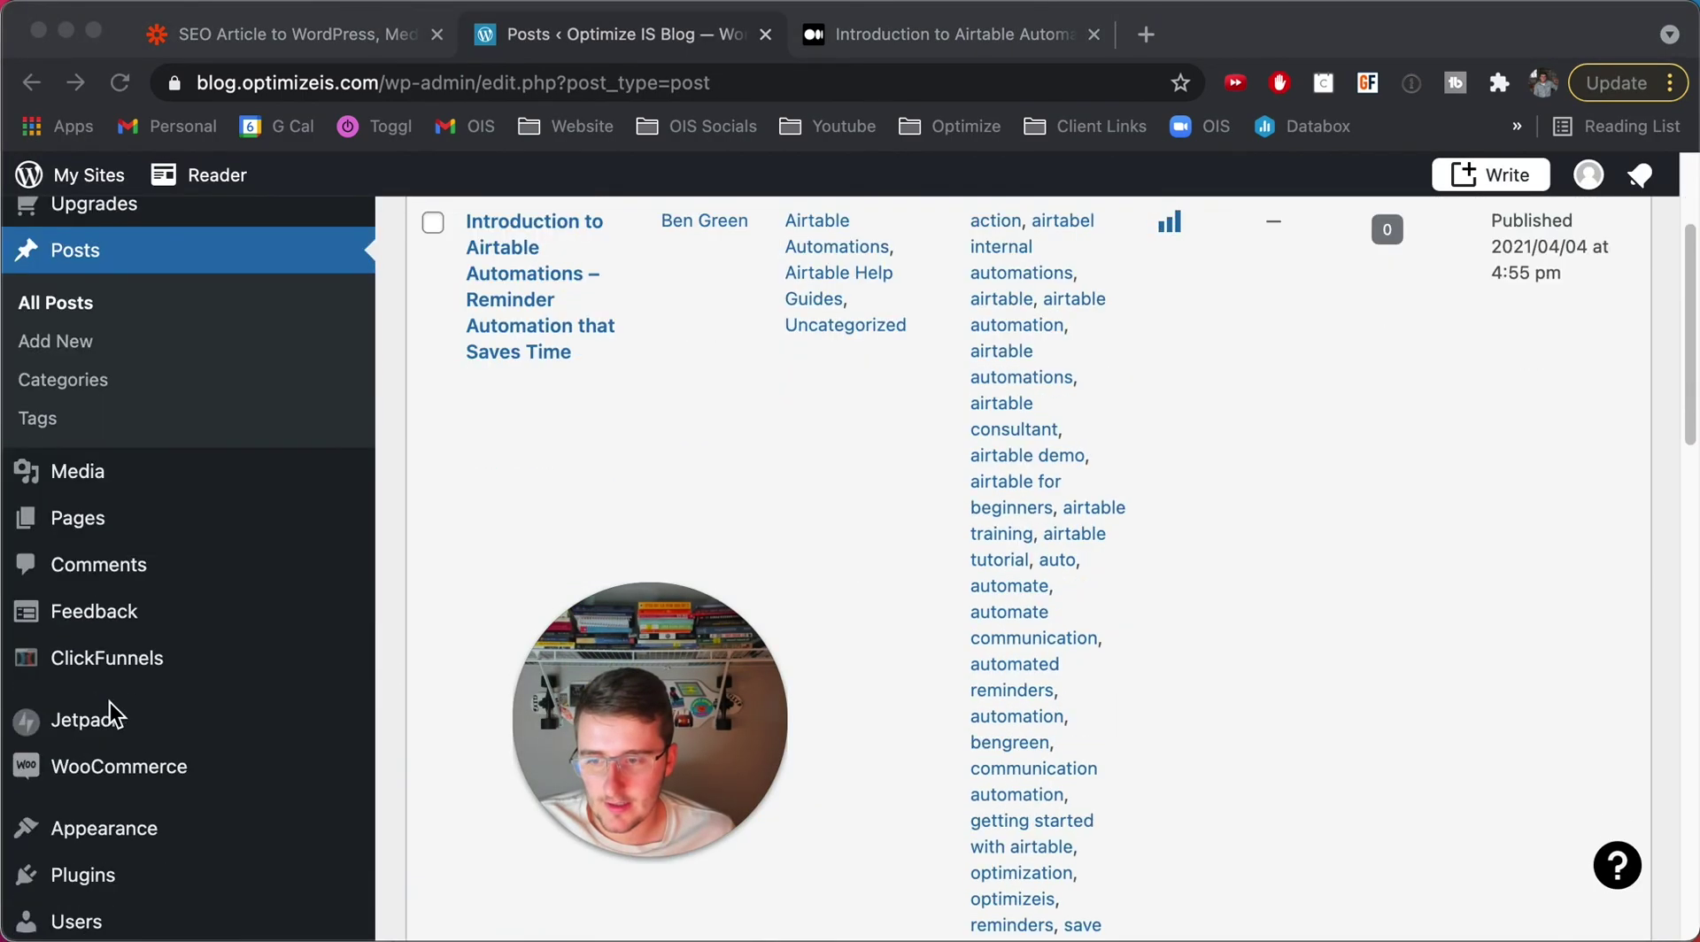
pyautogui.scroll(-2, 113, 716)
pyautogui.click(86, 773)
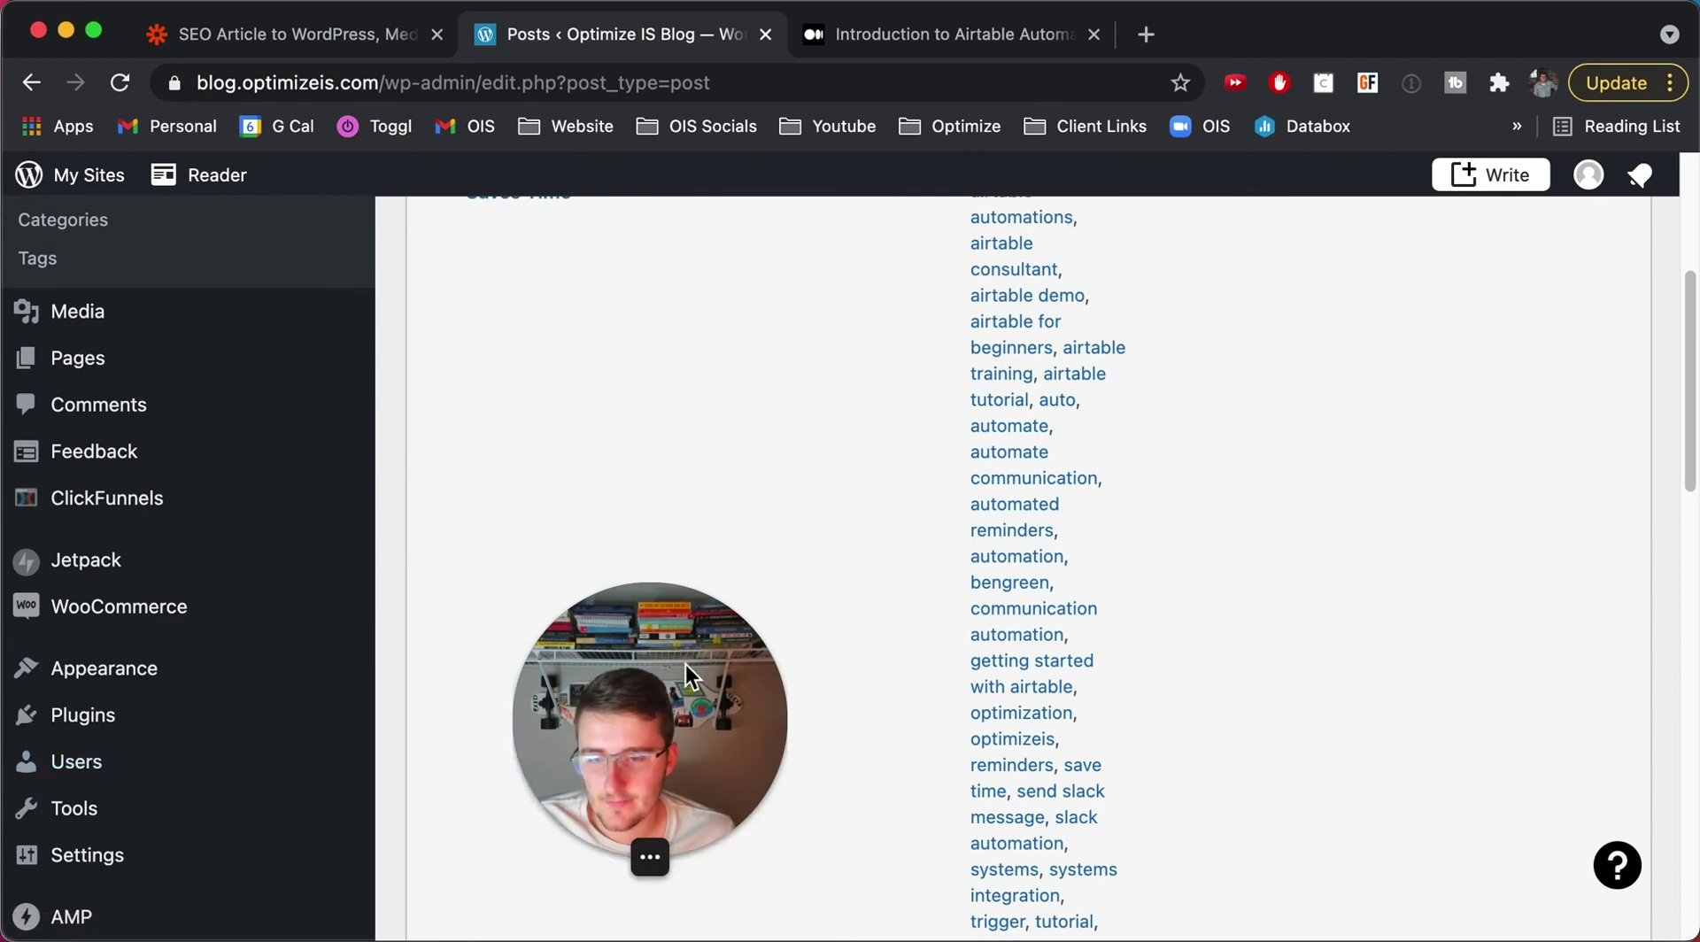
pyautogui.moveTo(685, 664); pyautogui.dragTo(200, 710)
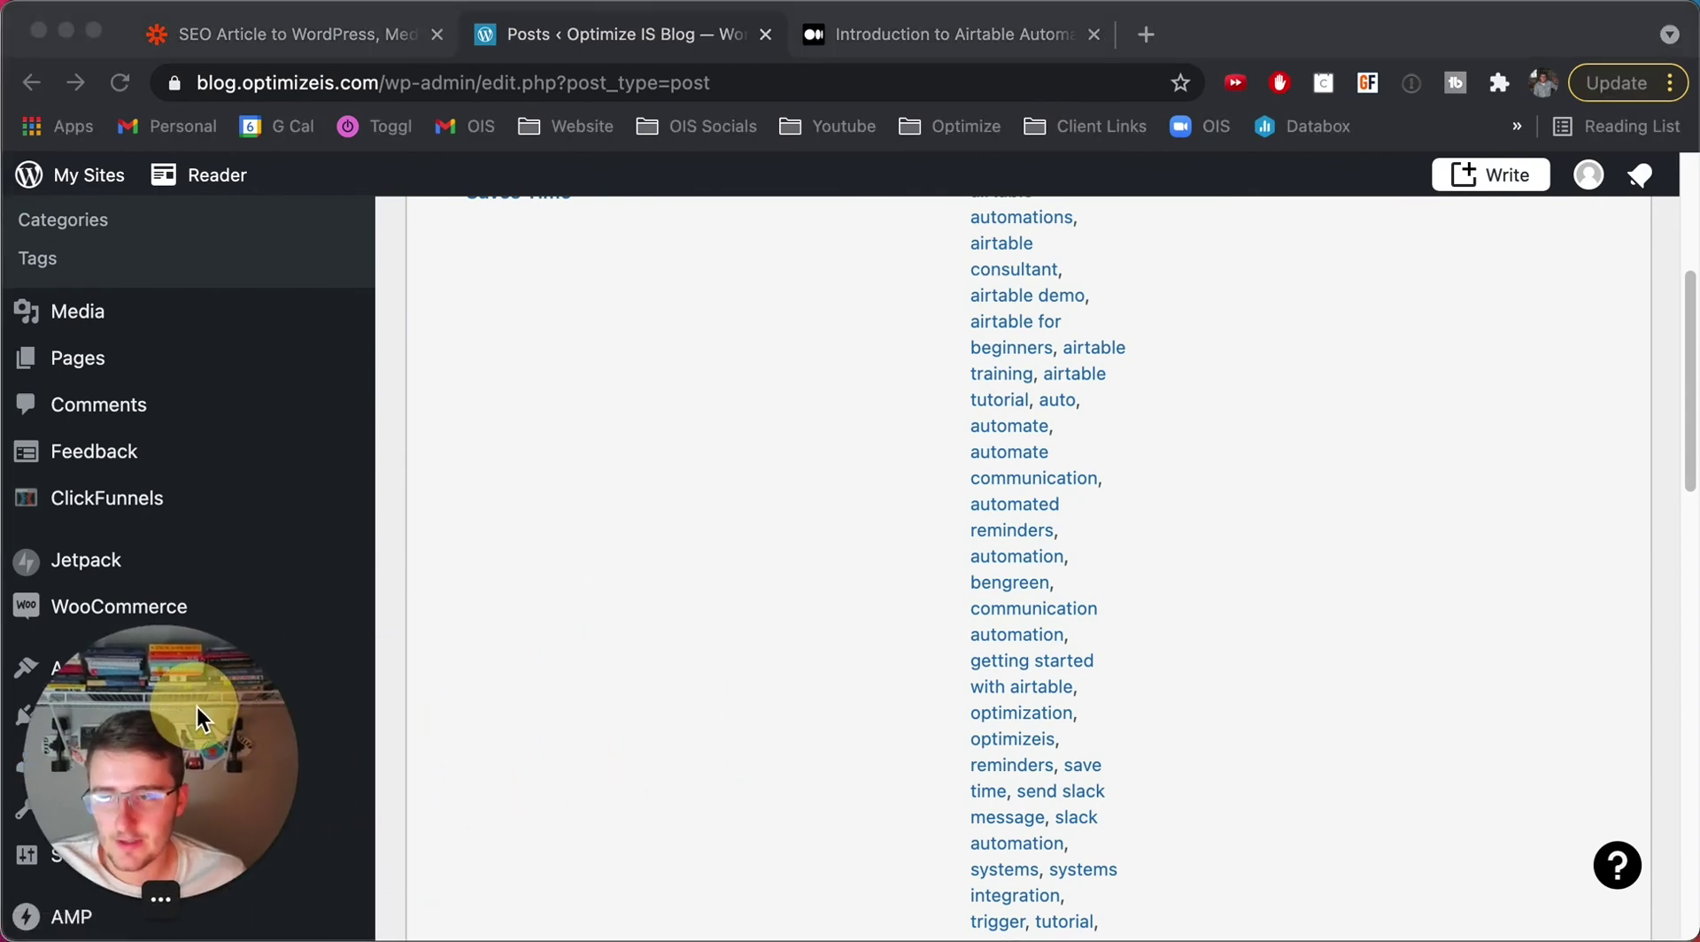
pyautogui.click(316, 26)
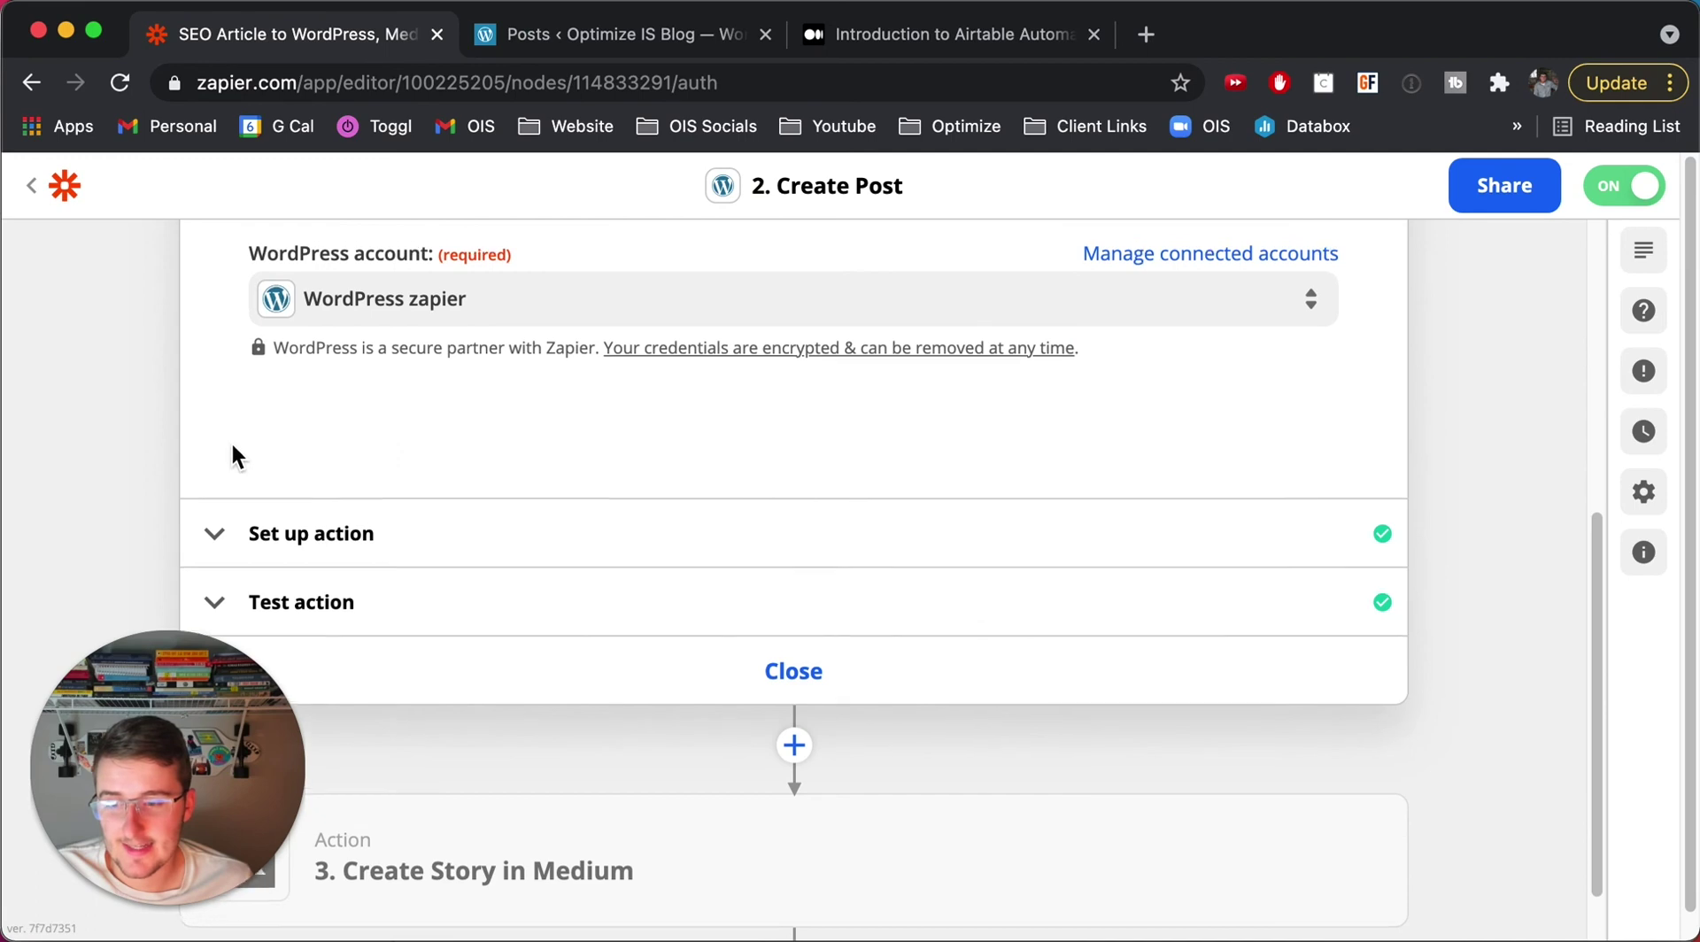
# Return to the top of the zap and select the 'New Record in View in Airtable' trigger step
pyautogui.scroll(6, 232, 455)
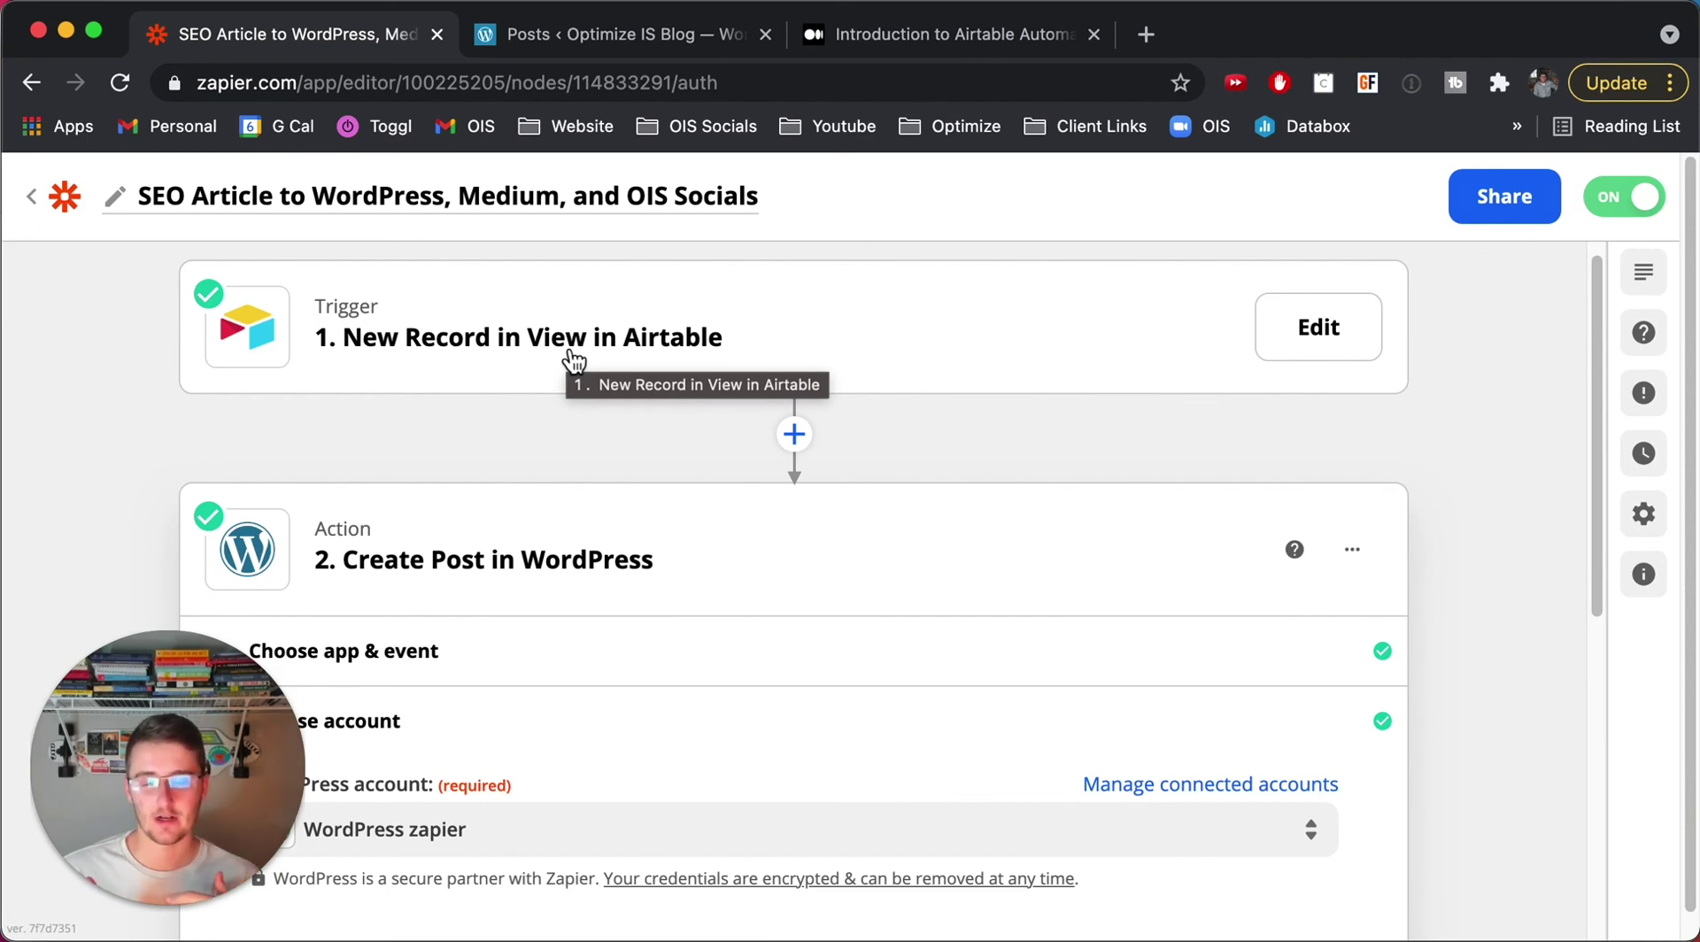
pyautogui.click(574, 358)
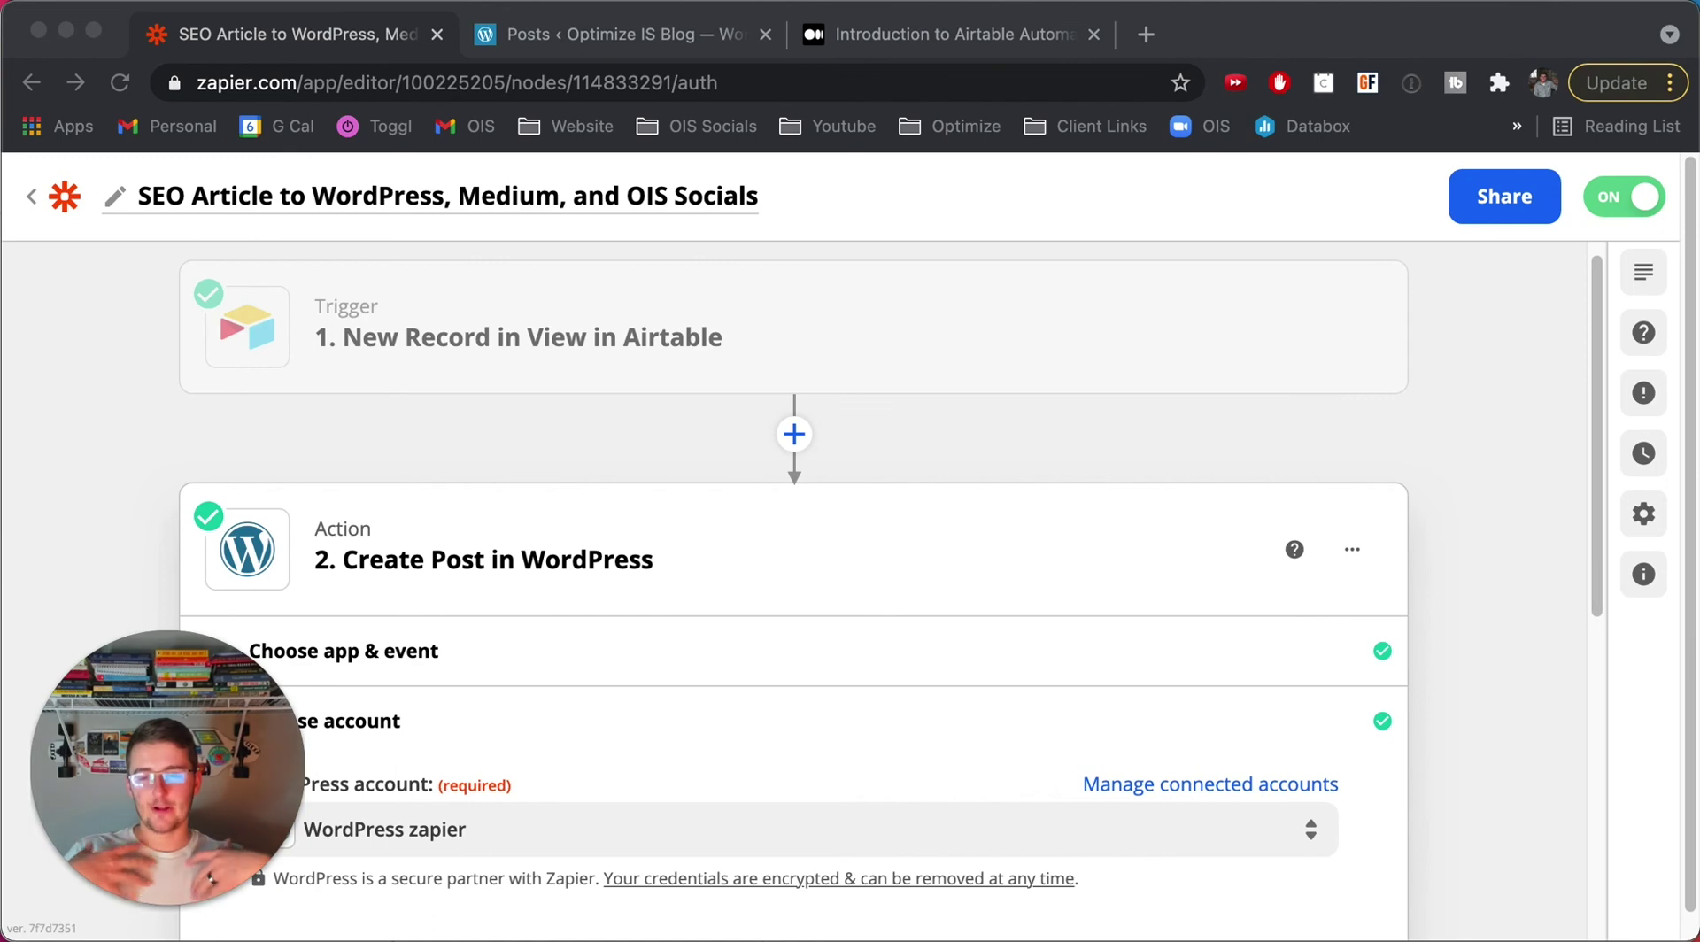